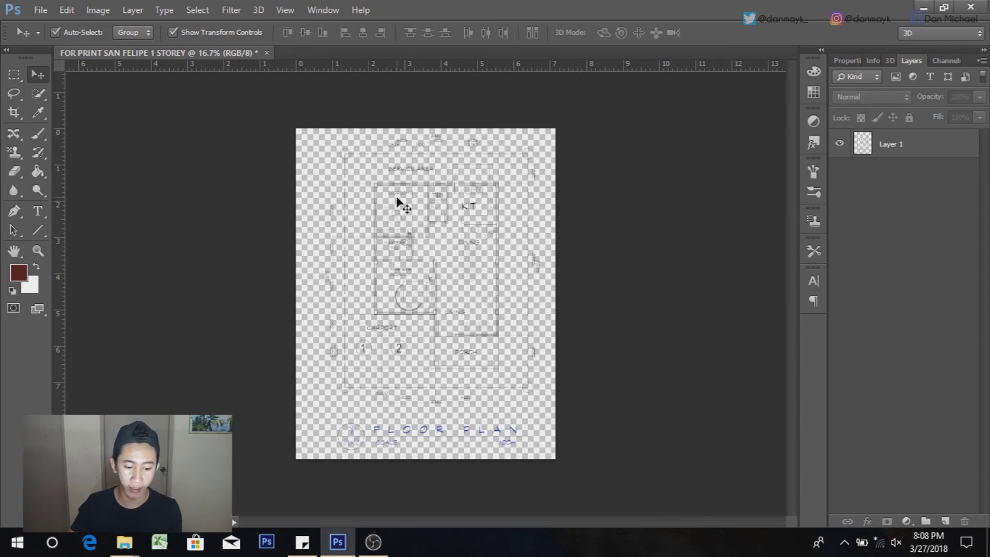
# Step: Add a new Layer 2 and place it beneath the floor plan layer
pyautogui.scroll(5, 397, 197)
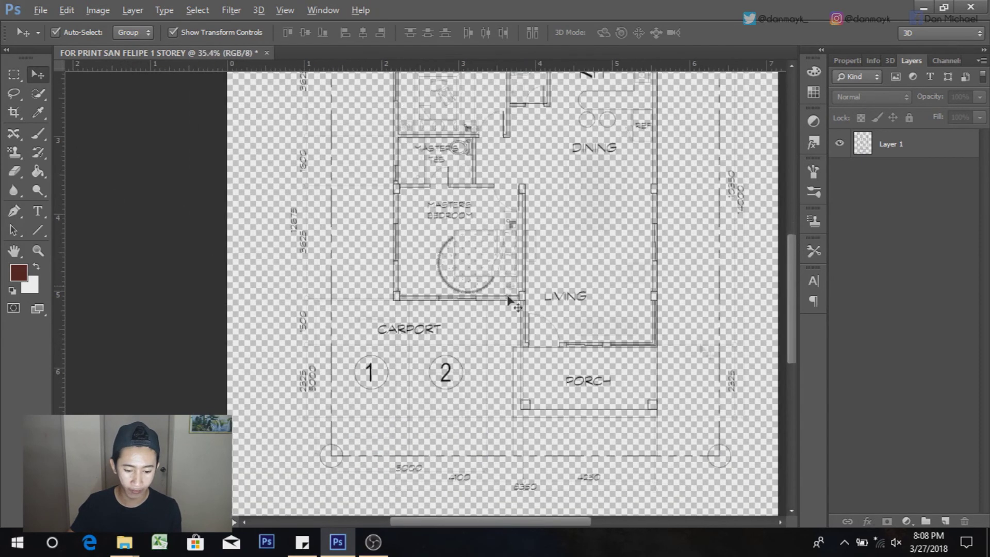
pyautogui.scroll(-2, 543, 221)
pyautogui.scroll(2, 393, 336)
pyautogui.scroll(-3, 449, 436)
pyautogui.scroll(-1, 460, 347)
pyautogui.scroll(-1, 471, 299)
pyautogui.scroll(1, 515, 205)
pyautogui.scroll(1, 391, 132)
pyautogui.scroll(-2, 541, 150)
pyautogui.scroll(2, 379, 238)
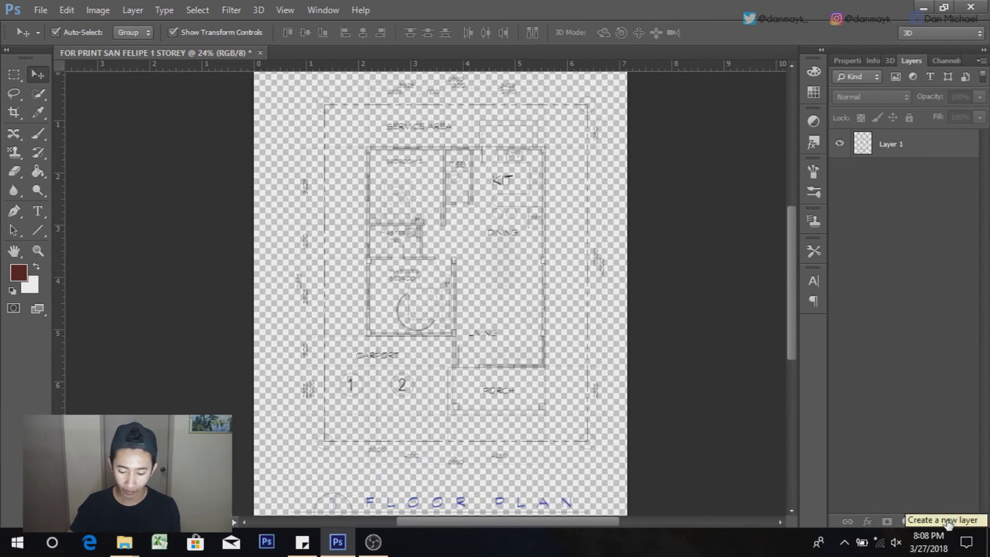
pyautogui.click(947, 522)
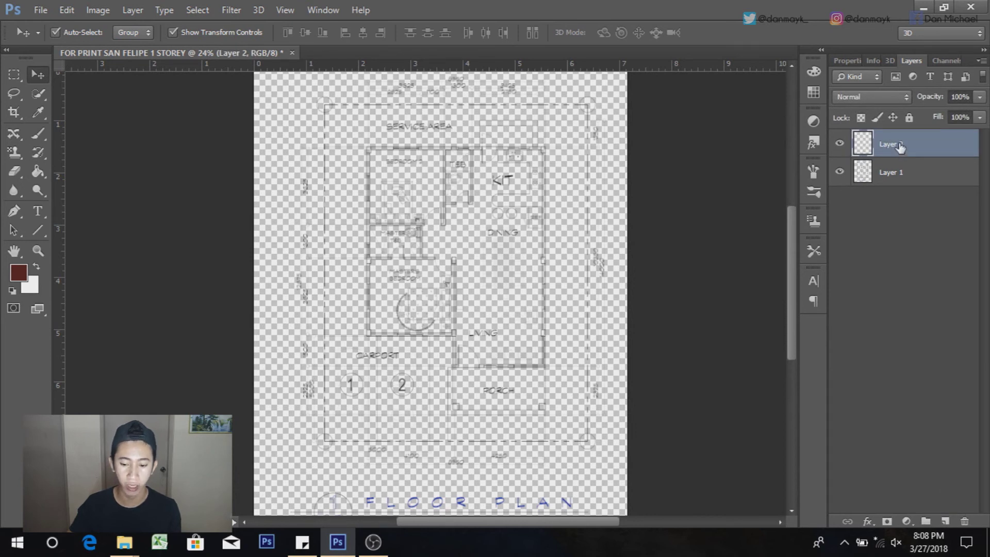
pyautogui.moveTo(923, 146); pyautogui.dragTo(920, 203)
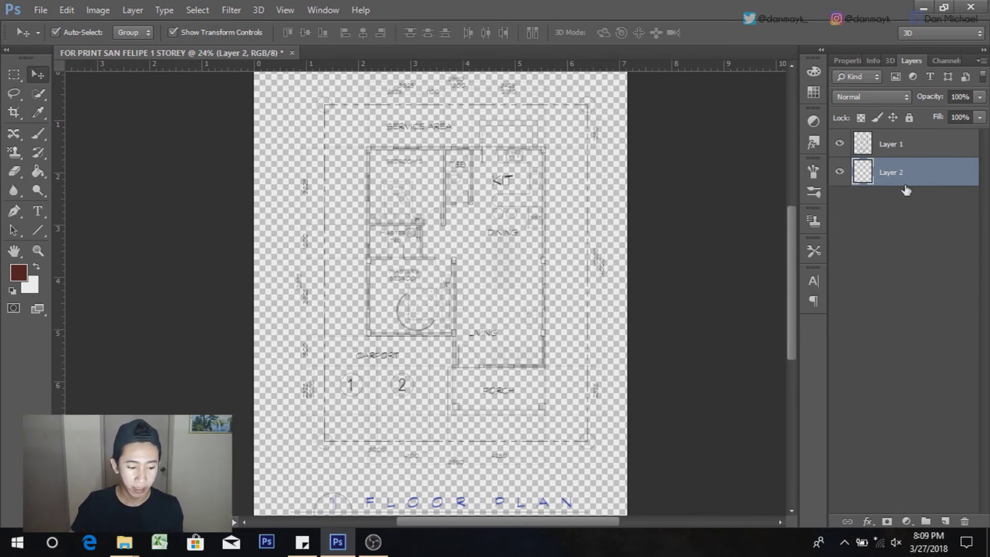
# Step: Fill Layer 2 with pure white using the Paint Bucket
pyautogui.click(43, 172)
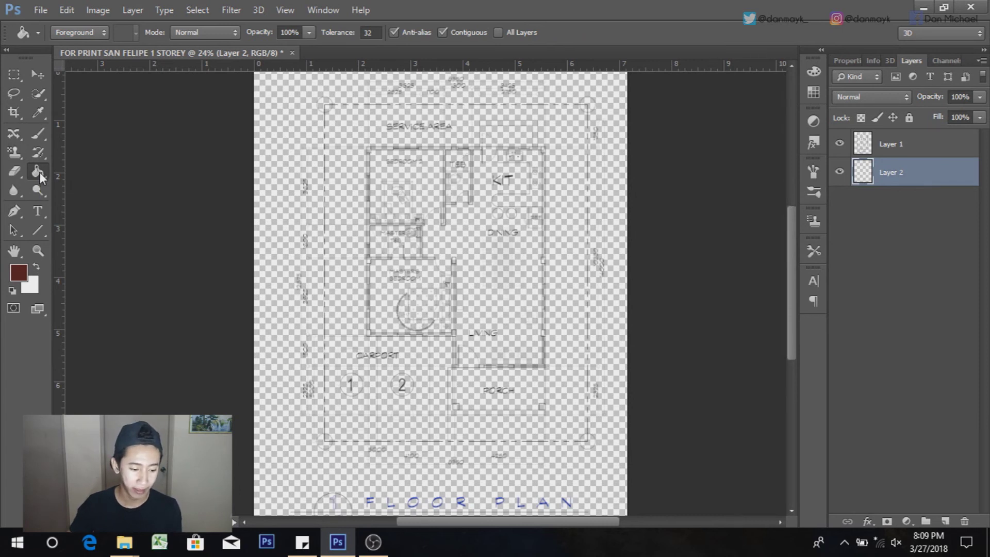
pyautogui.click(19, 272)
pyautogui.moveTo(720, 172); pyautogui.dragTo(453, 10)
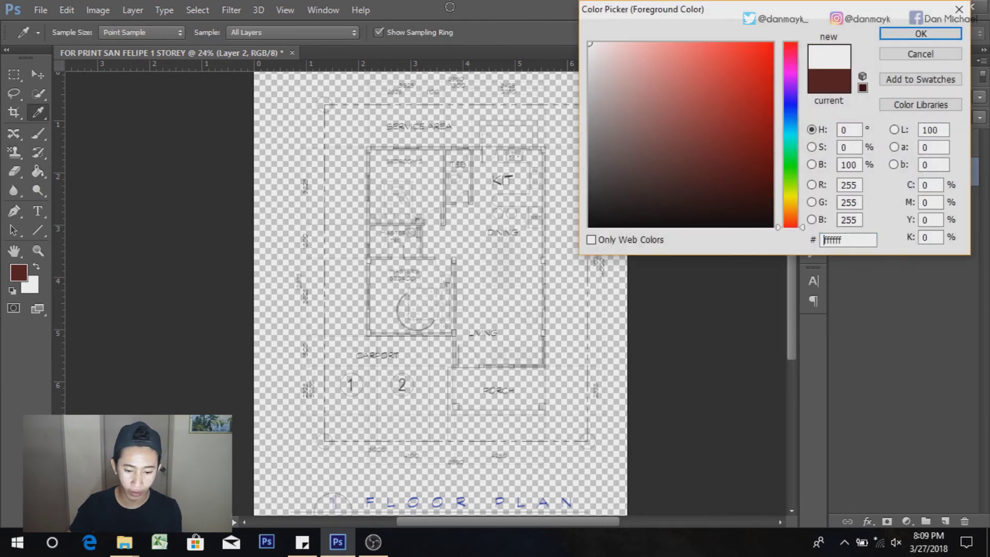
pyautogui.click(921, 34)
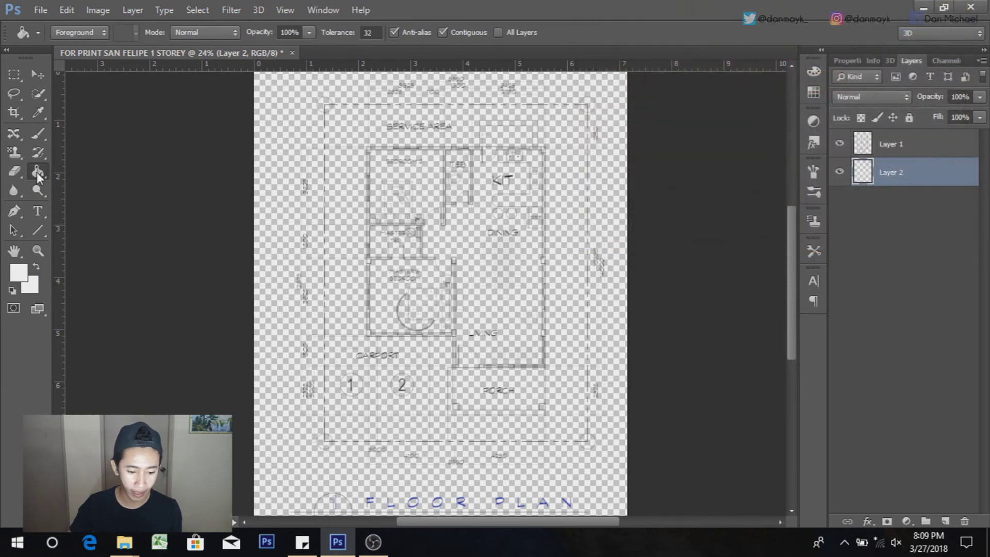
pyautogui.click(471, 231)
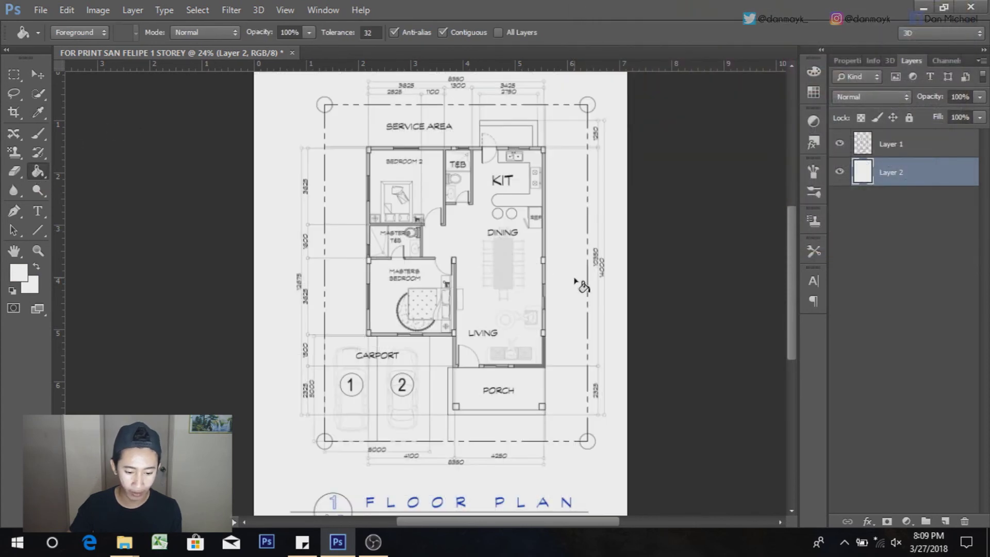
# Step: Duplicate the Layer 1 floor plan linework with Ctrl+J to darken its lines
pyautogui.scroll(2, 426, 228)
pyautogui.scroll(1, 426, 227)
pyautogui.scroll(1, 426, 227)
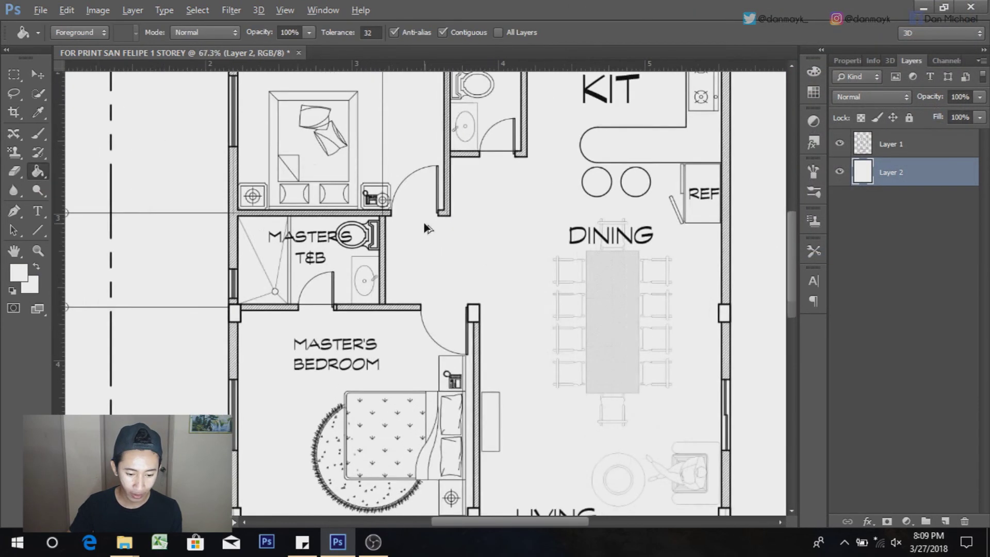
pyautogui.scroll(-1, 426, 227)
pyautogui.click(41, 76)
pyautogui.scroll(2, 482, 266)
pyautogui.scroll(-4, 470, 267)
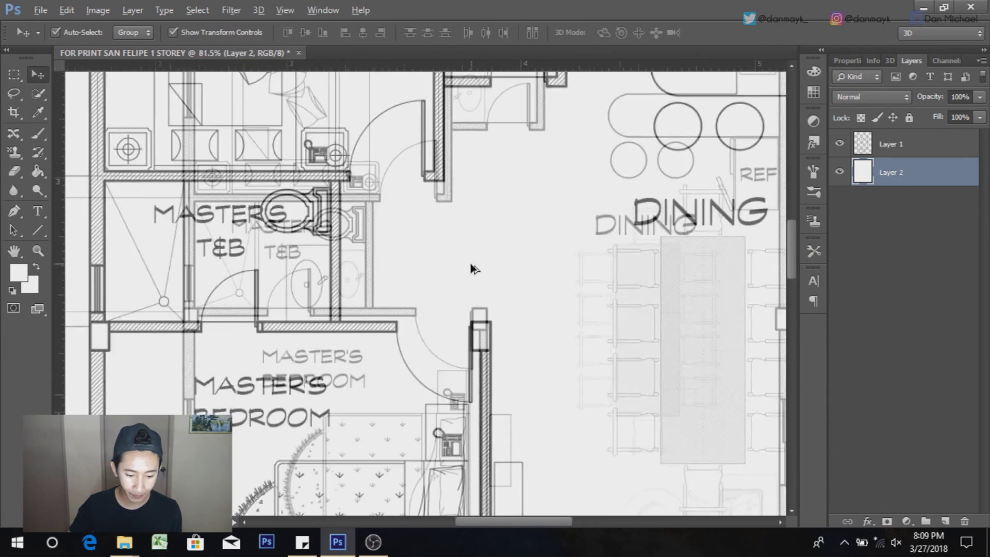
pyautogui.scroll(1, 482, 137)
pyautogui.scroll(2, 491, 129)
pyautogui.scroll(1, 491, 133)
pyautogui.scroll(-2, 494, 146)
pyautogui.scroll(-2, 494, 146)
pyautogui.scroll(-1, 516, 147)
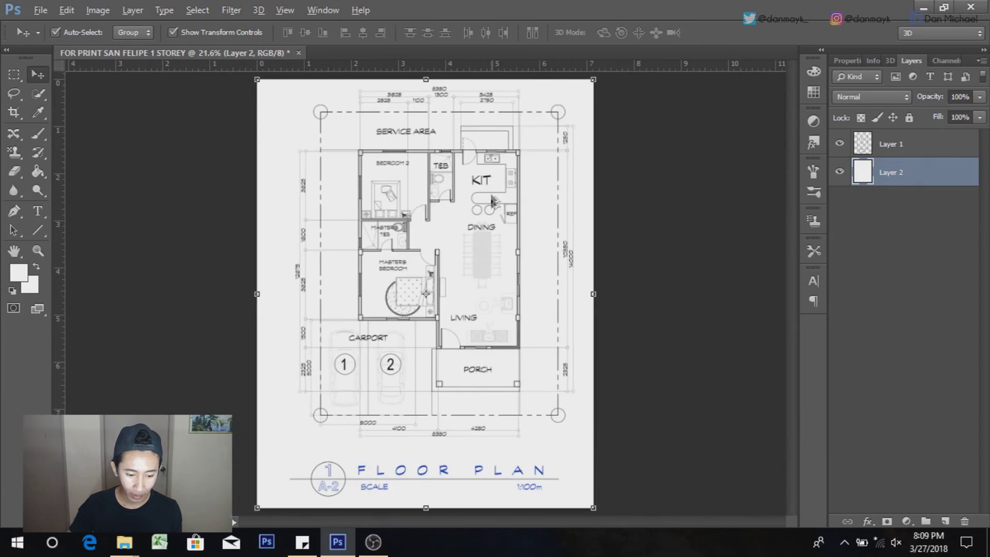
pyautogui.scroll(1, 594, 145)
pyautogui.click(885, 146)
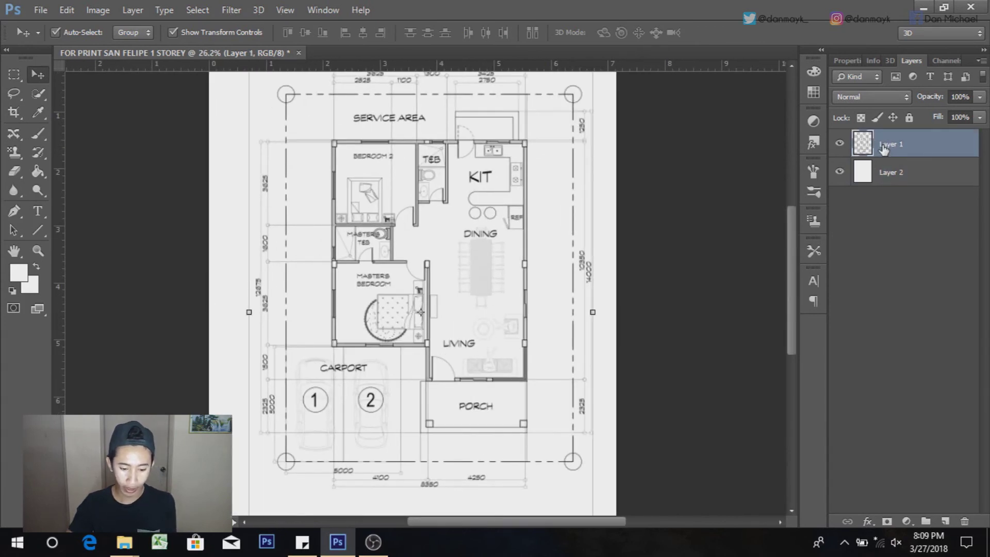
pyautogui.hotkey('ctrl', 'j')
pyautogui.hotkey('ctrl', 'j')
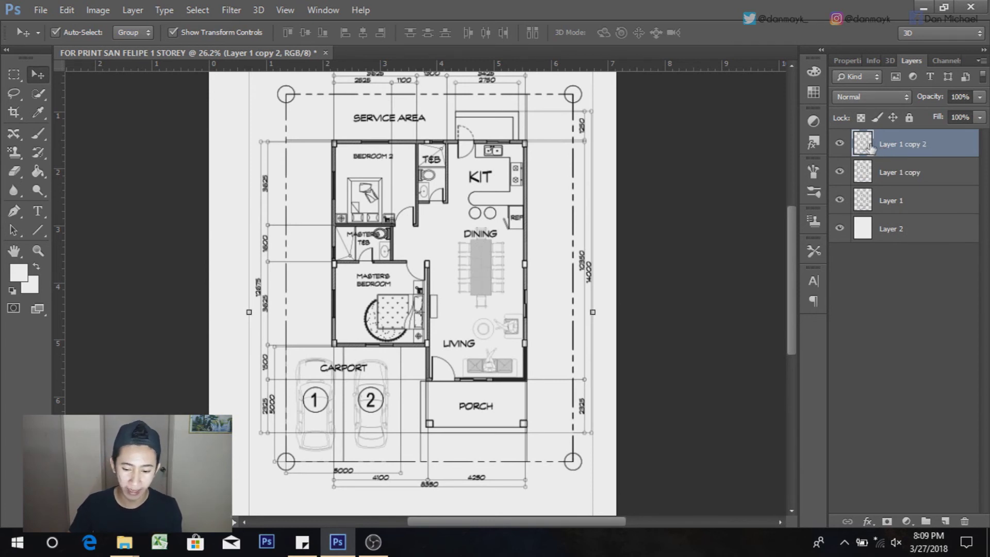
# Step: Select all three floor plan layers and merge them into one
pyautogui.scroll(3, 394, 170)
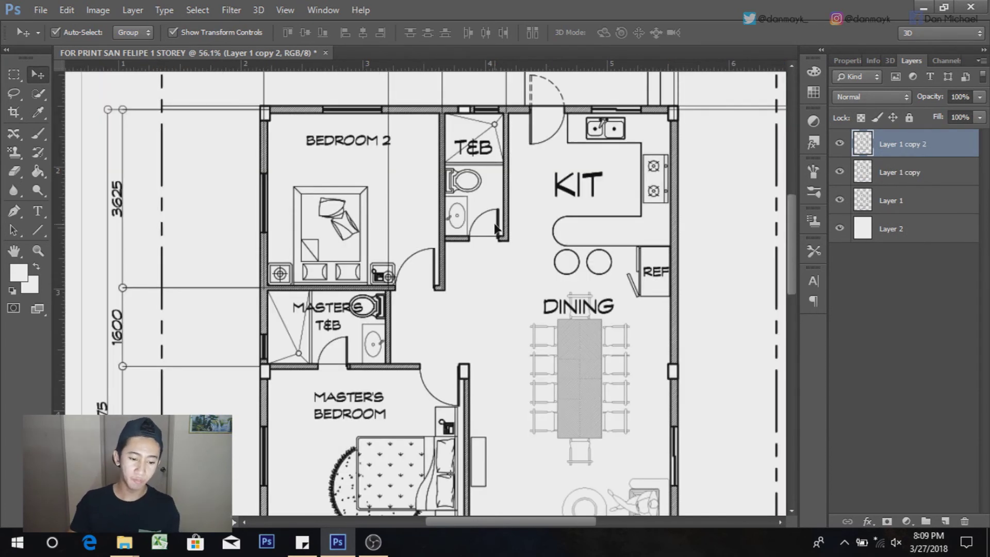
pyautogui.scroll(-1, 495, 227)
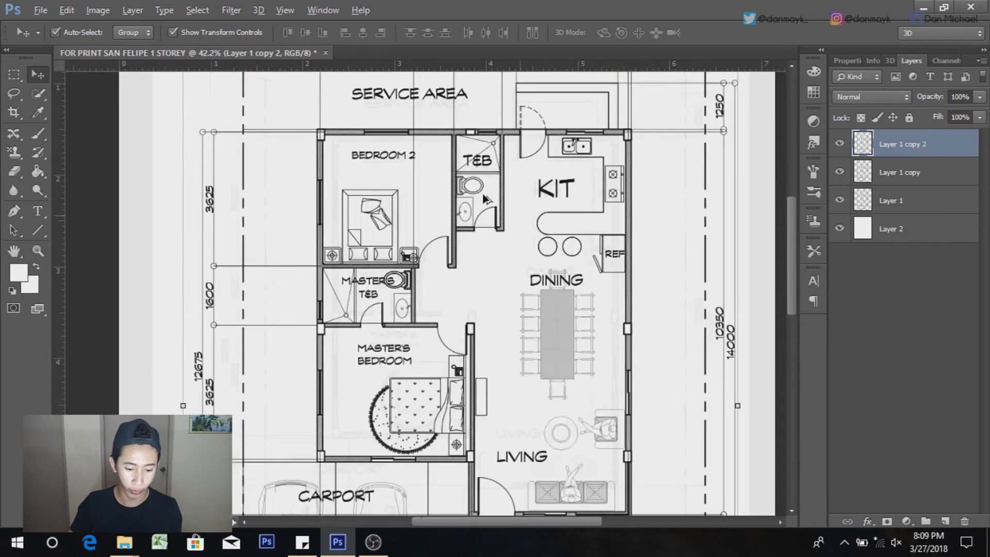
pyautogui.scroll(3, 373, 140)
pyautogui.scroll(-1, 622, 149)
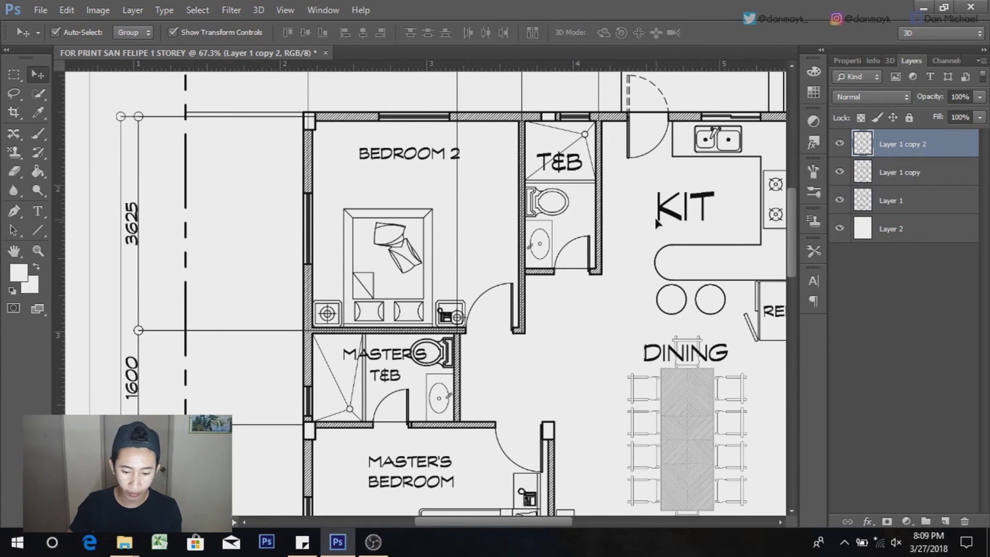
pyautogui.scroll(-1, 665, 226)
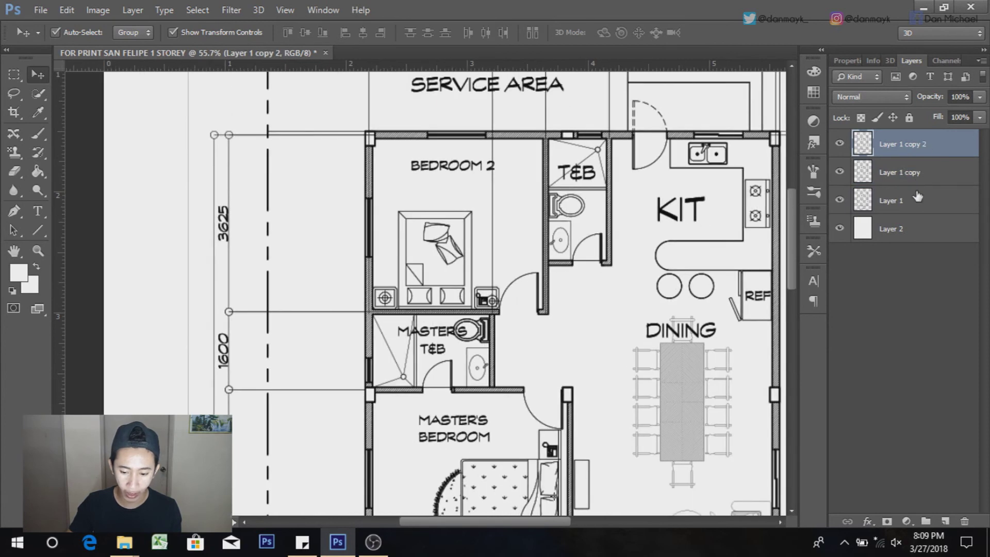
pyautogui.keyDown('shift'); pyautogui.click(916, 204); pyautogui.keyUp('shift')
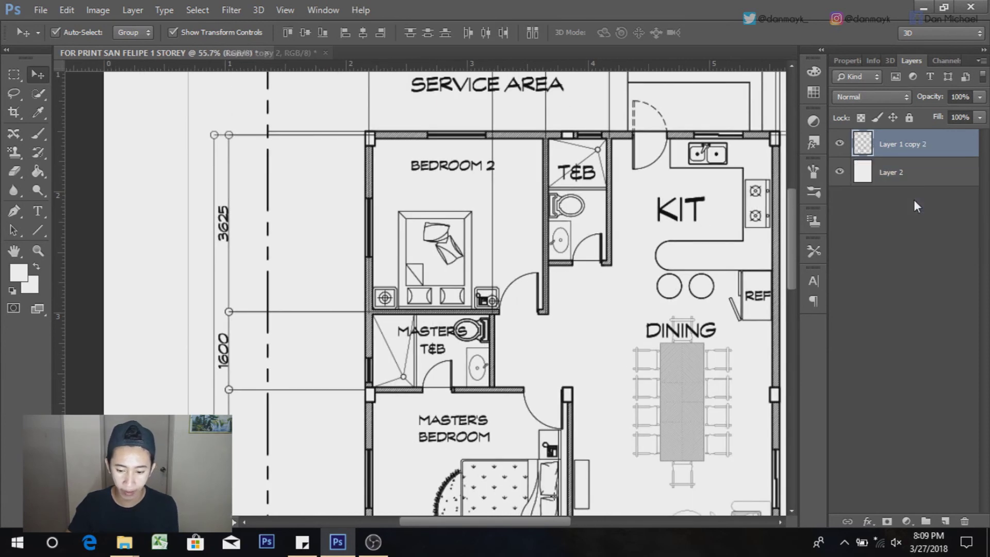
pyautogui.hotkey('ctrl', 'e')
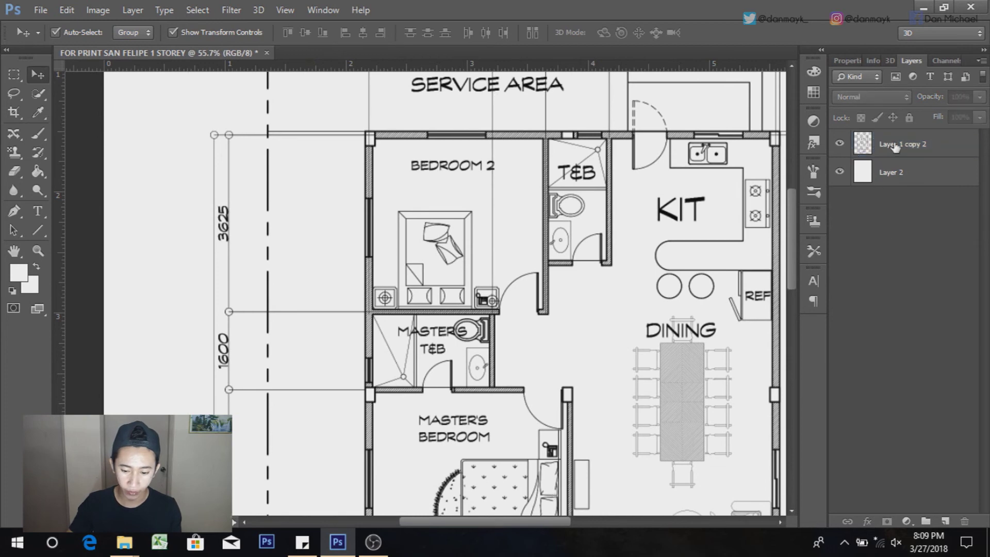
# Step: Add a new empty Layer 3 above the merged linework
pyautogui.scroll(-1, 383, 116)
pyautogui.scroll(2, 384, 116)
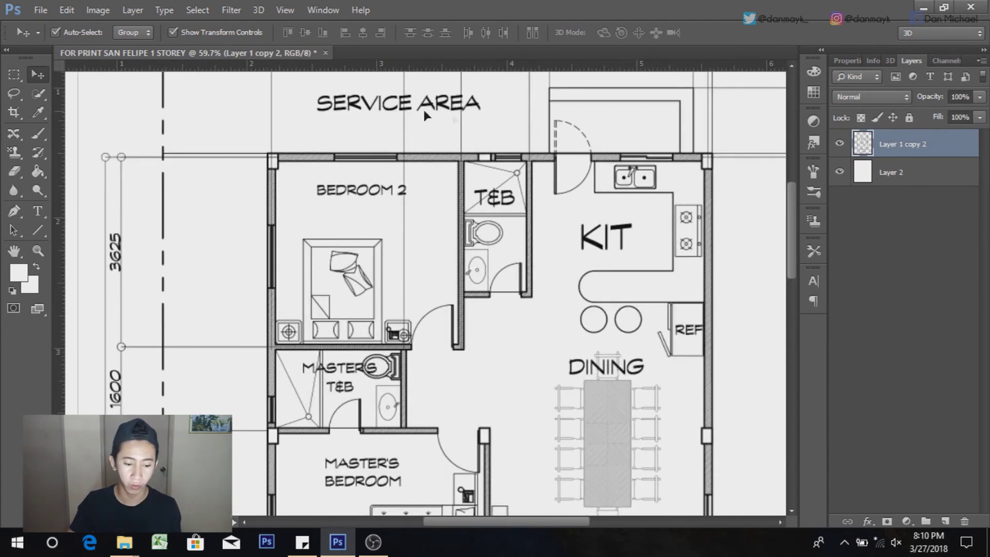
pyautogui.scroll(2, 423, 107)
pyautogui.scroll(2, 371, 174)
pyautogui.scroll(1, 522, 159)
pyautogui.scroll(2, 522, 159)
pyautogui.scroll(-2, 338, 159)
pyautogui.scroll(1, 410, 205)
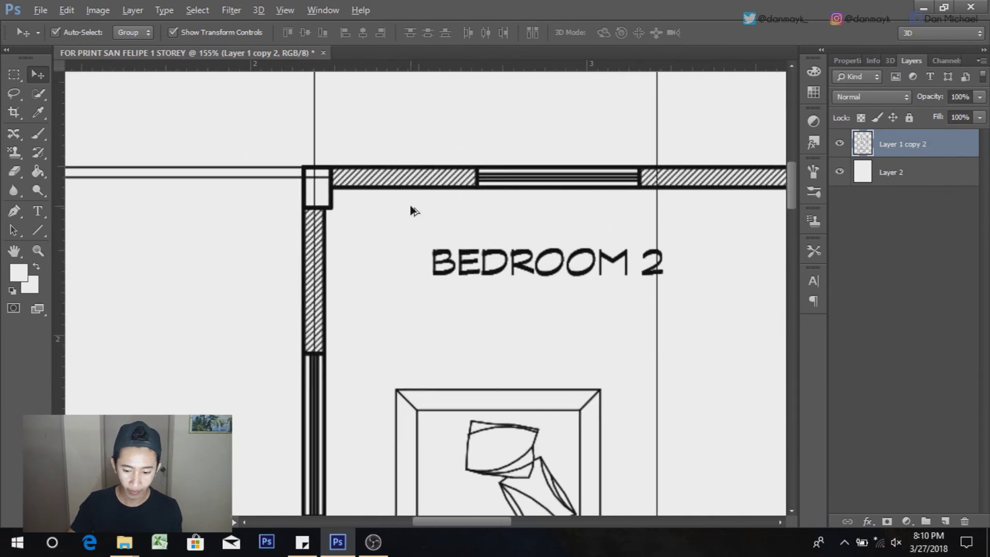
pyautogui.click(946, 521)
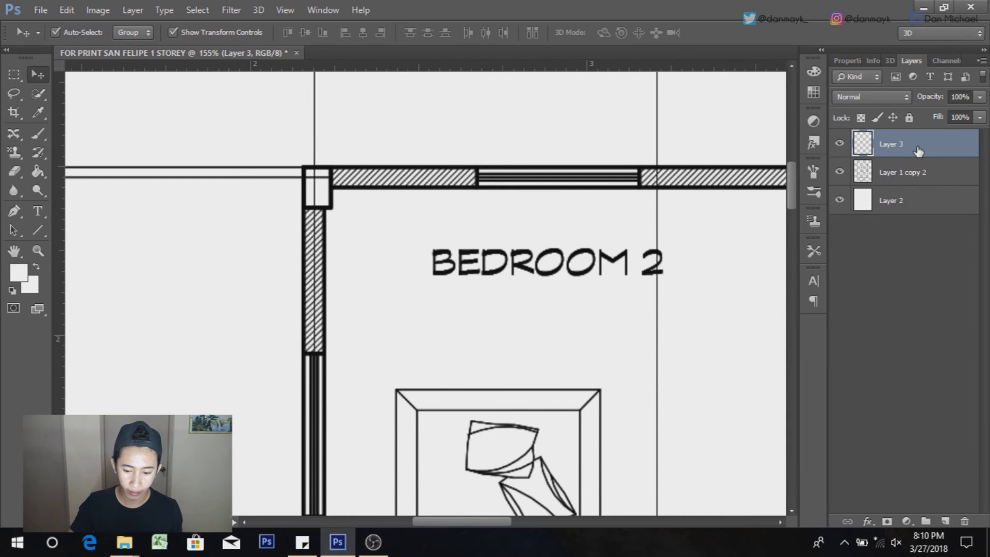
# Step: Move Layer 3 beneath the Layer 1 copy 2 linework and make it active
pyautogui.moveTo(910, 149); pyautogui.dragTo(913, 186)
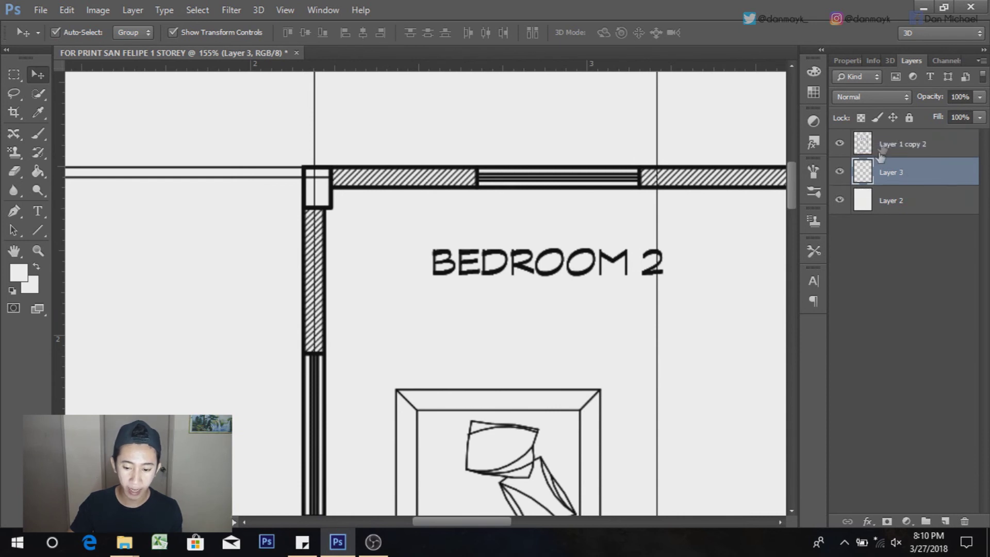
pyautogui.click(896, 148)
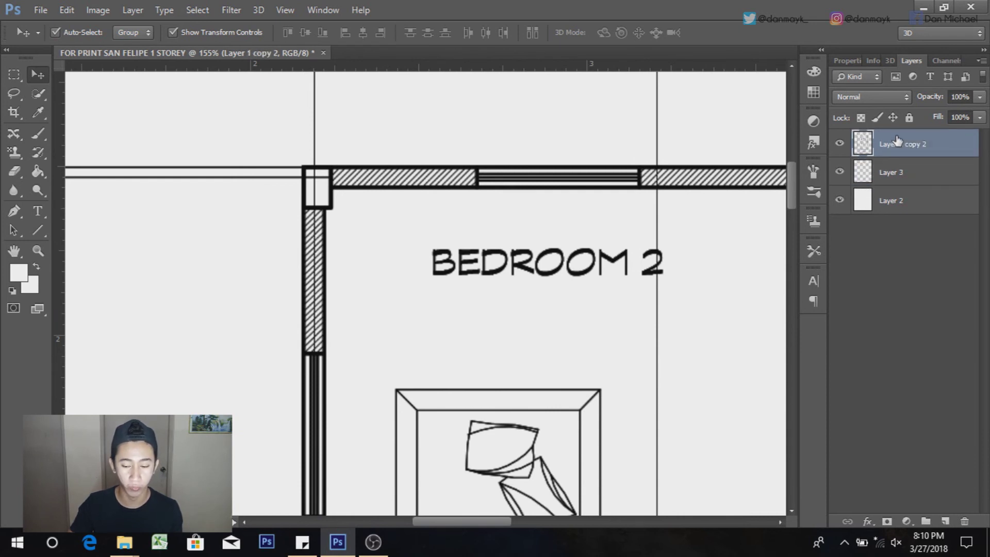
pyautogui.click(887, 174)
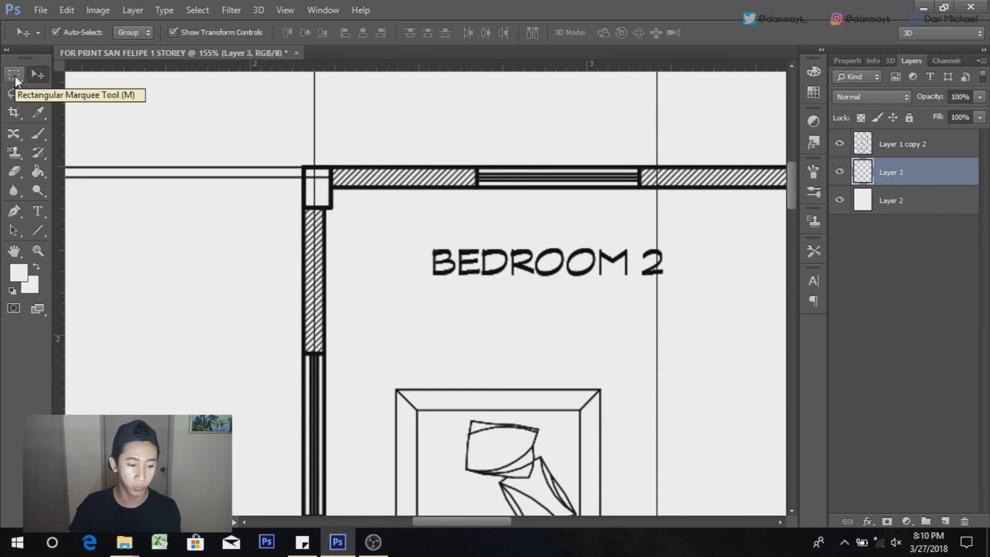
# Step: Marquee-select the hatched top wall section above BEDROOM
pyautogui.click(15, 79)
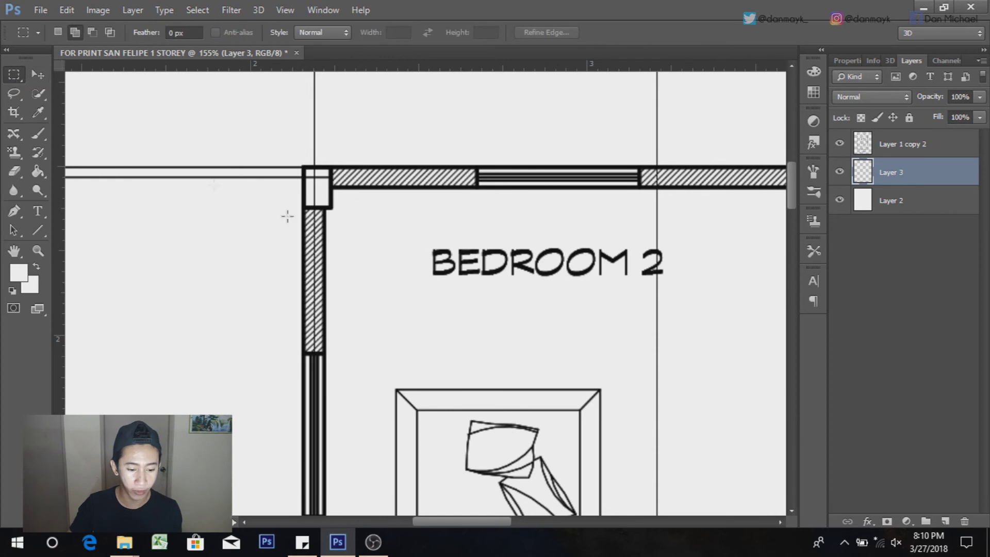
pyautogui.scroll(3, 359, 185)
pyautogui.scroll(2, 358, 185)
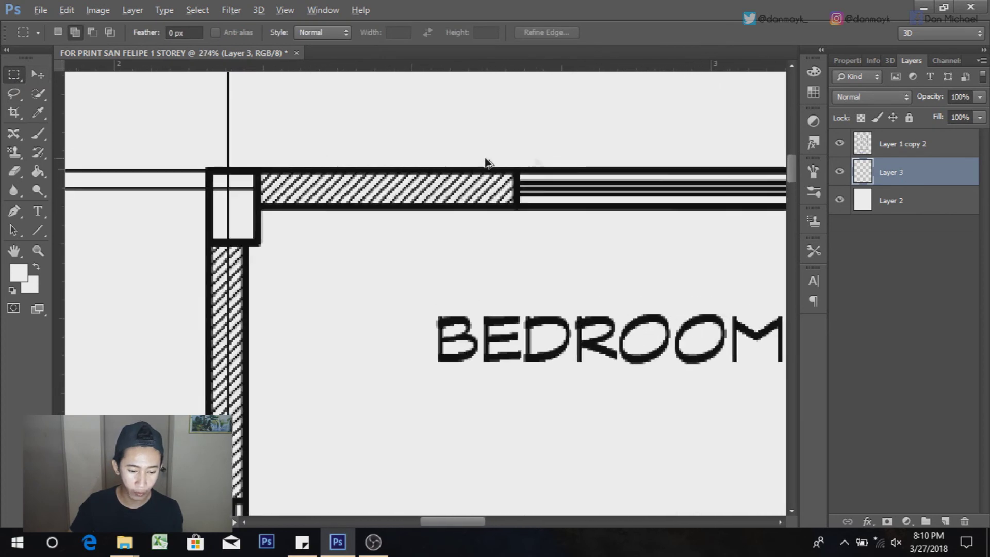
pyautogui.scroll(-3, 438, 189)
pyautogui.scroll(2, 365, 179)
pyautogui.scroll(1, 364, 178)
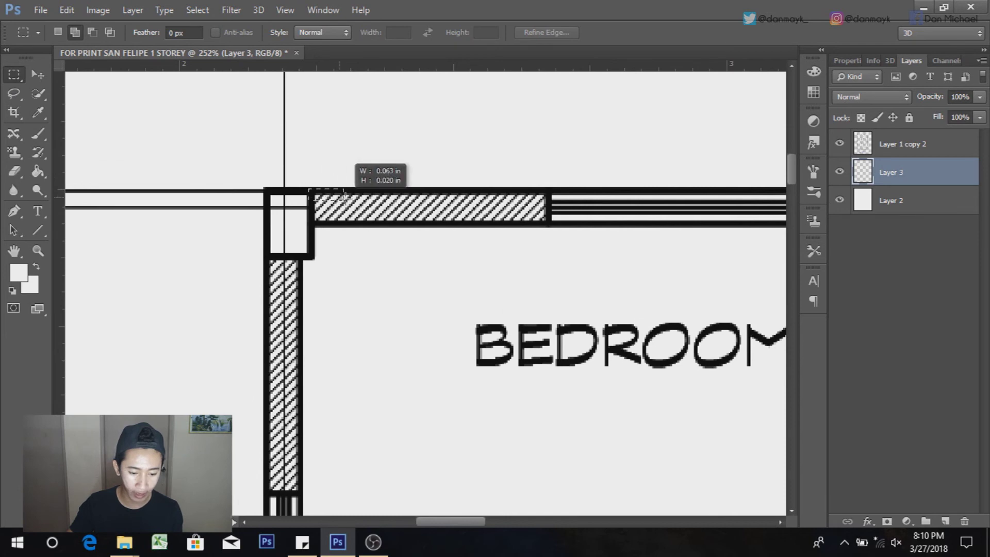
pyautogui.moveTo(342, 196); pyautogui.dragTo(549, 226)
pyautogui.scroll(-4, 482, 203)
pyautogui.scroll(5, 483, 205)
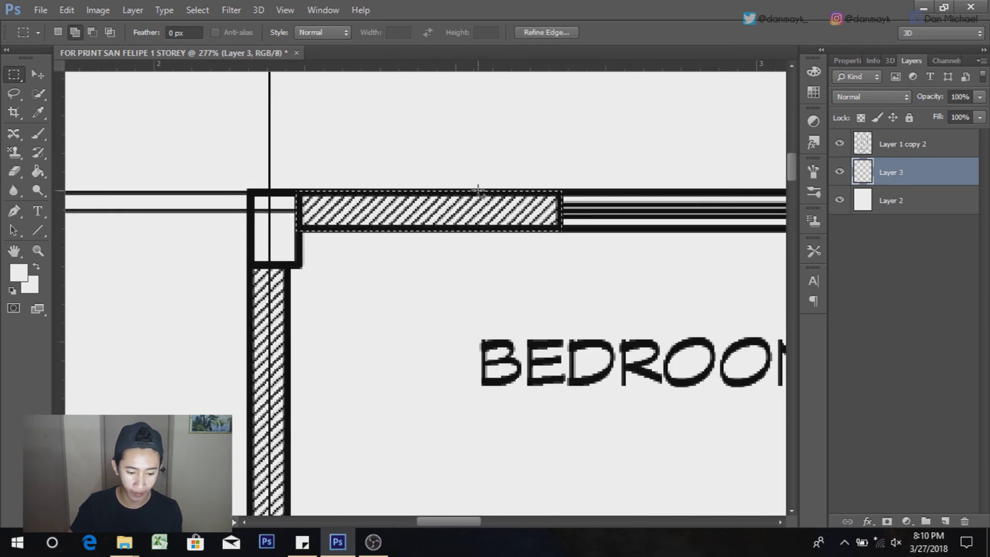
pyautogui.scroll(-1, 357, 184)
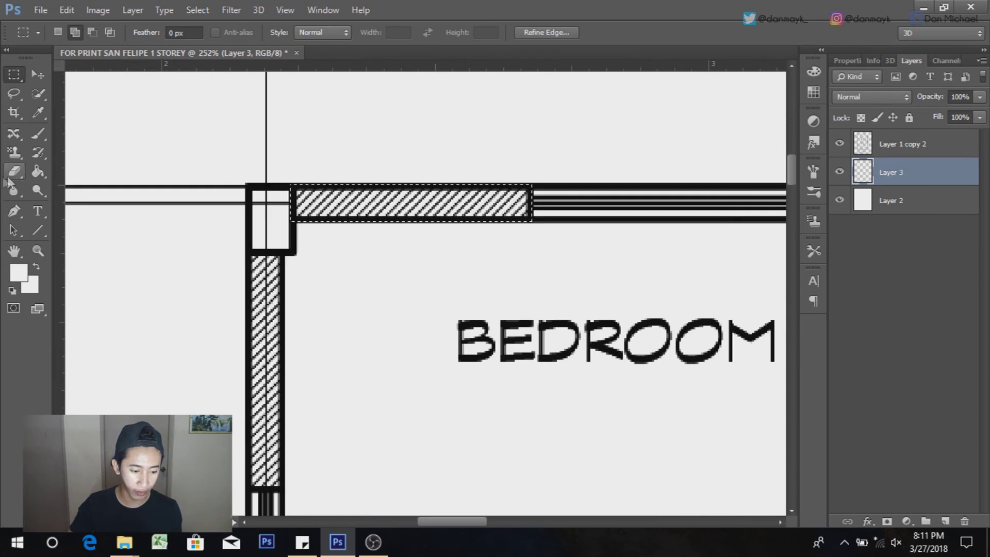
# Step: Fill the selected wall with dark red 600909 on Layer 3
pyautogui.click(38, 170)
pyautogui.click(18, 272)
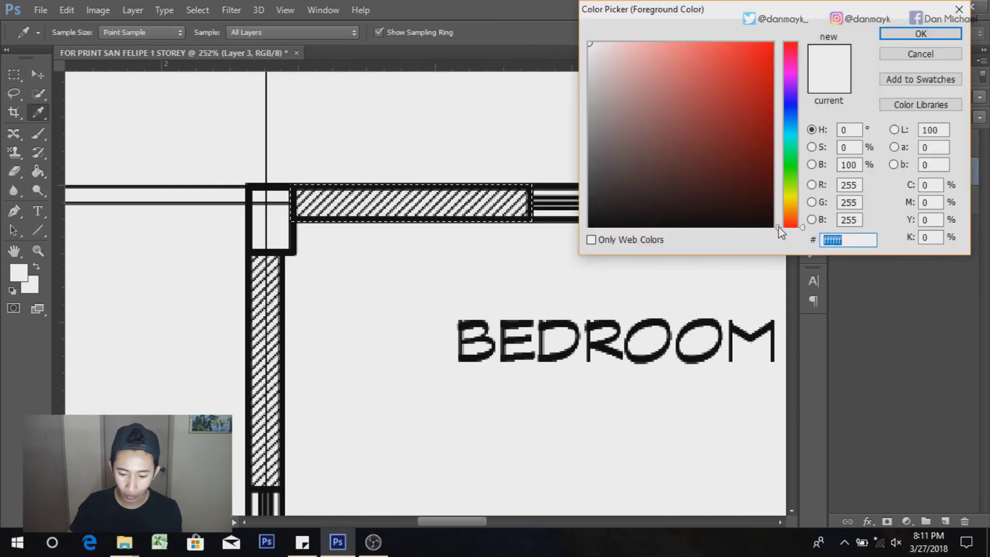
pyautogui.moveTo(805, 229)
pyautogui.mouseDown()
pyautogui.moveTo(812, 116)
pyautogui.moveTo(817, 228)
pyautogui.mouseUp()
pyautogui.click(670, 159)
pyautogui.click(700, 157)
pyautogui.moveTo(723, 148); pyautogui.dragTo(755, 158)
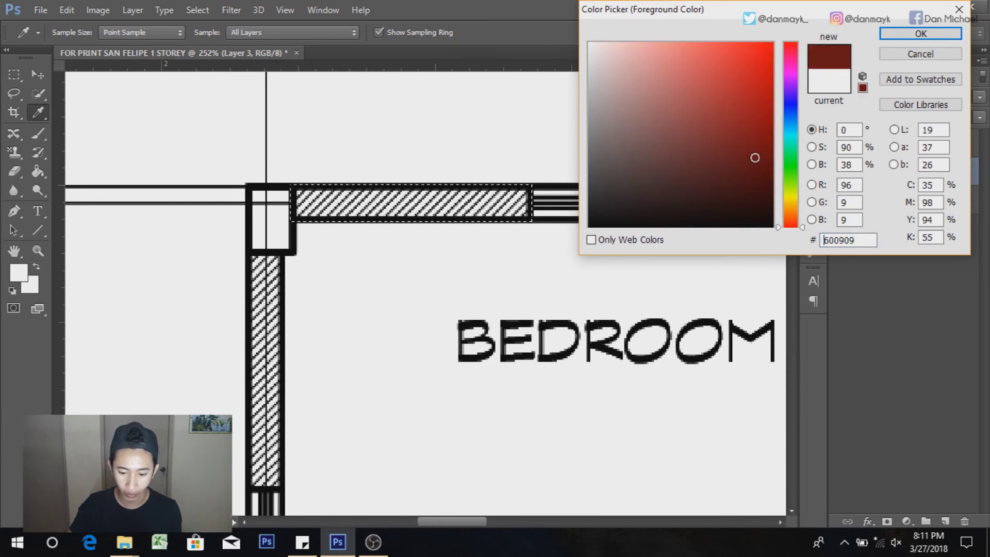
pyautogui.click(917, 33)
pyautogui.press('g')
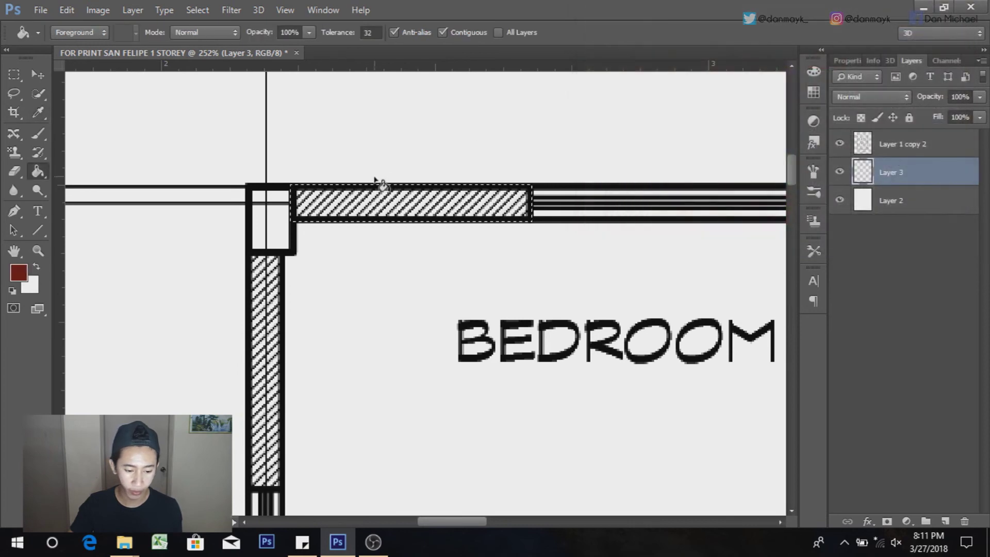
pyautogui.click(375, 204)
pyautogui.scroll(-1, 380, 199)
pyautogui.scroll(1, 380, 199)
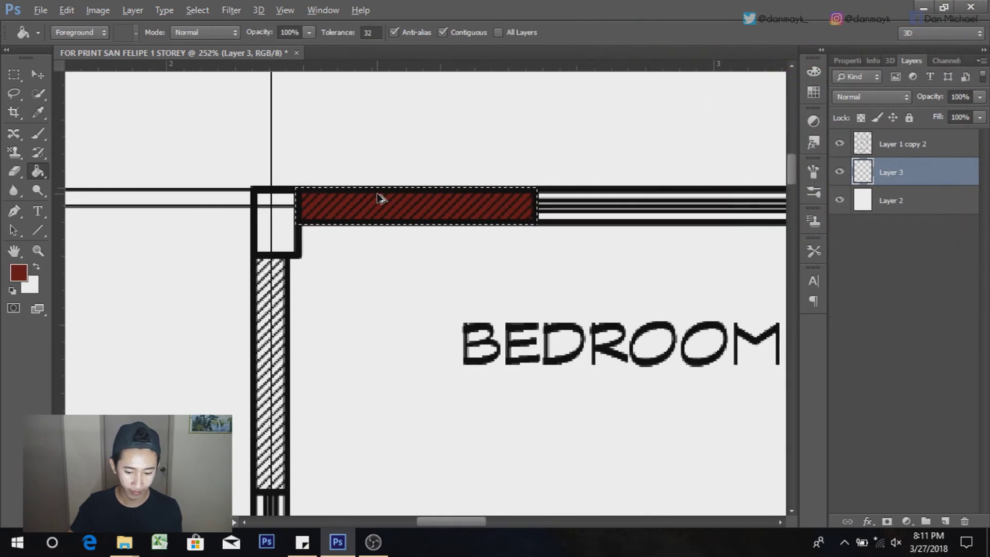
pyautogui.click(37, 75)
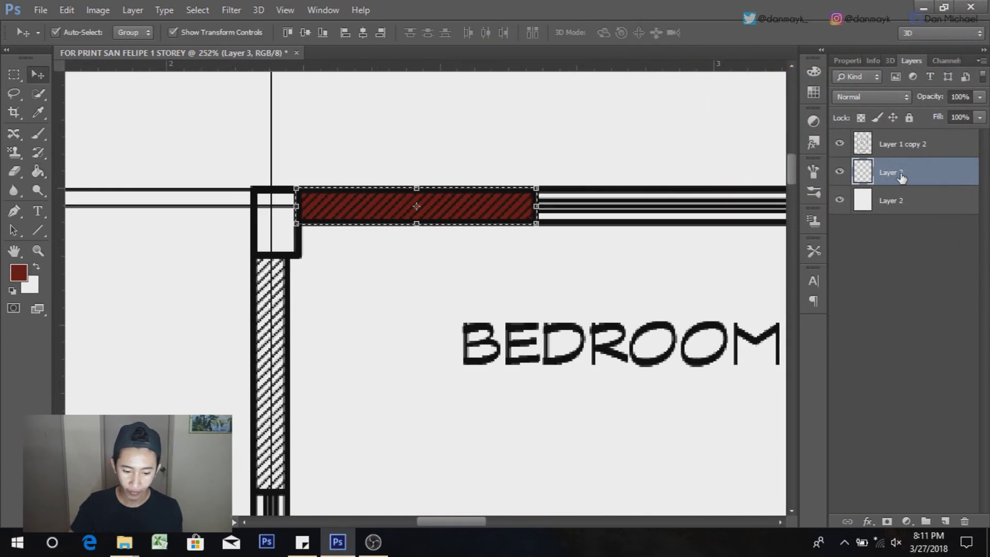
# Step: Reorder Layer 3, leaving it below the hatching linework layer
pyautogui.scroll(1, 471, 205)
pyautogui.scroll(2, 394, 214)
pyautogui.scroll(-1, 539, 216)
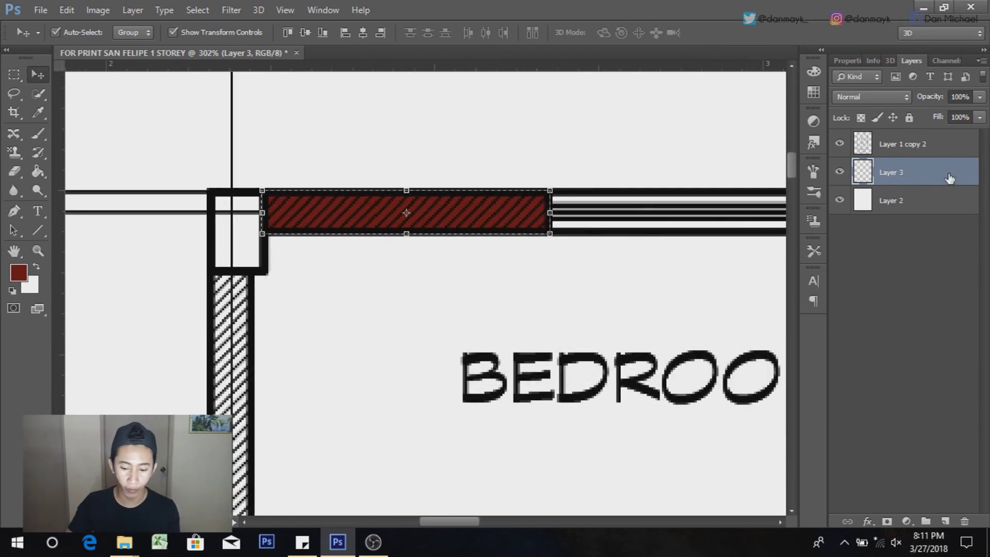
pyautogui.moveTo(950, 179); pyautogui.dragTo(936, 135)
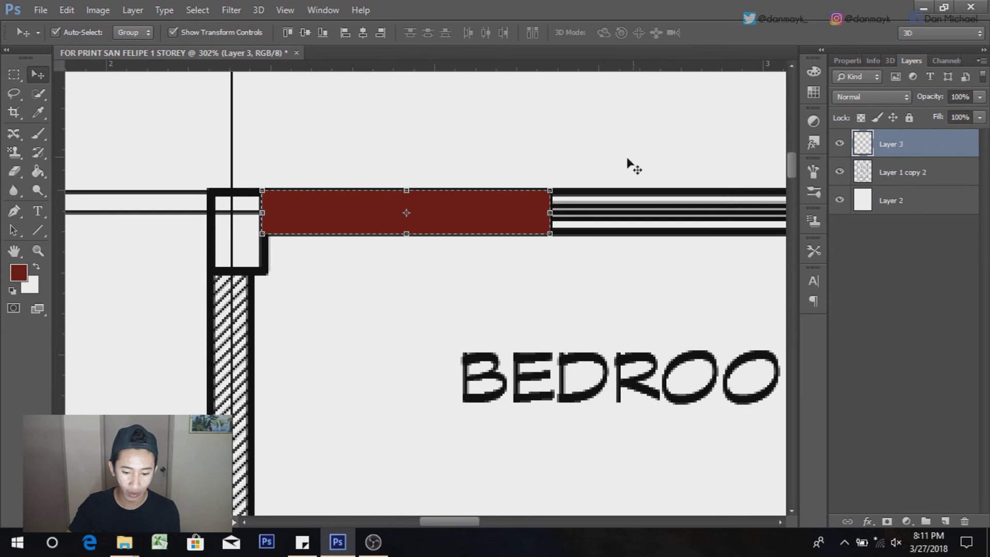
pyautogui.moveTo(888, 143); pyautogui.dragTo(886, 178)
pyautogui.scroll(-5, 495, 235)
pyautogui.scroll(1, 495, 234)
pyautogui.scroll(-3, 239, 194)
pyautogui.scroll(2, 588, 215)
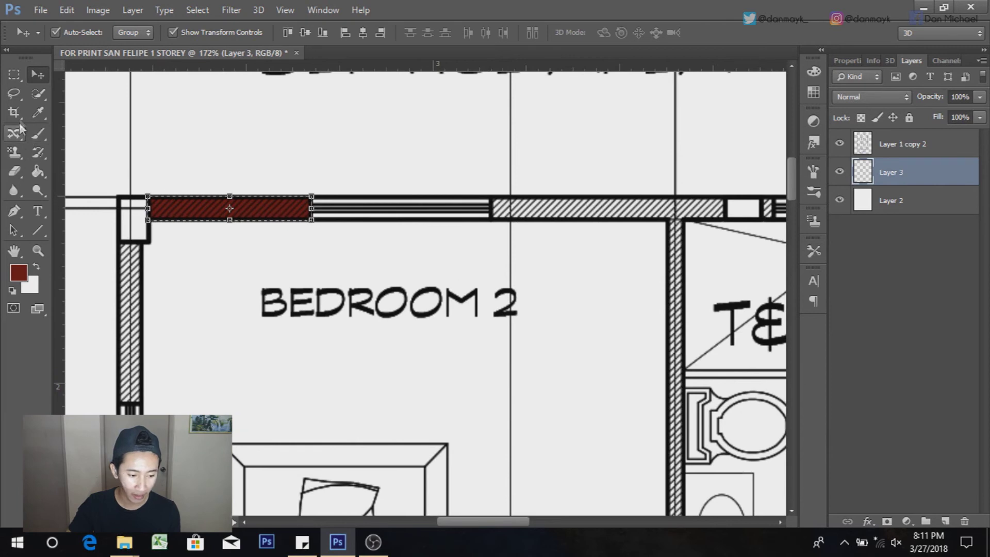
# Step: Select the hatched wall above the T&B, extending it right and adding the wall corner
pyautogui.click(14, 75)
pyautogui.scroll(-1, 115, 147)
pyautogui.scroll(1, 134, 170)
pyautogui.scroll(2, 150, 193)
pyautogui.scroll(-1, 149, 193)
pyautogui.scroll(1, 709, 166)
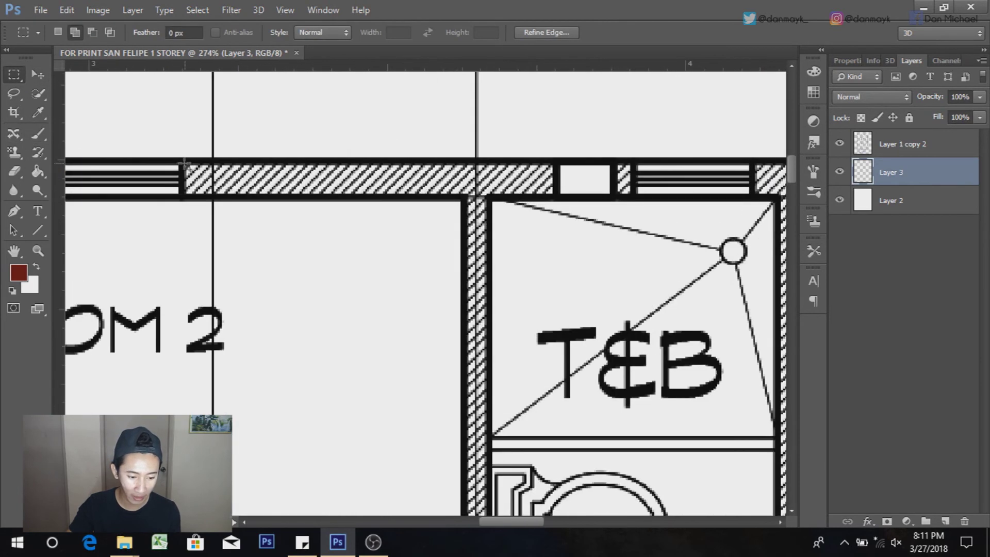
pyautogui.moveTo(182, 163); pyautogui.dragTo(556, 199)
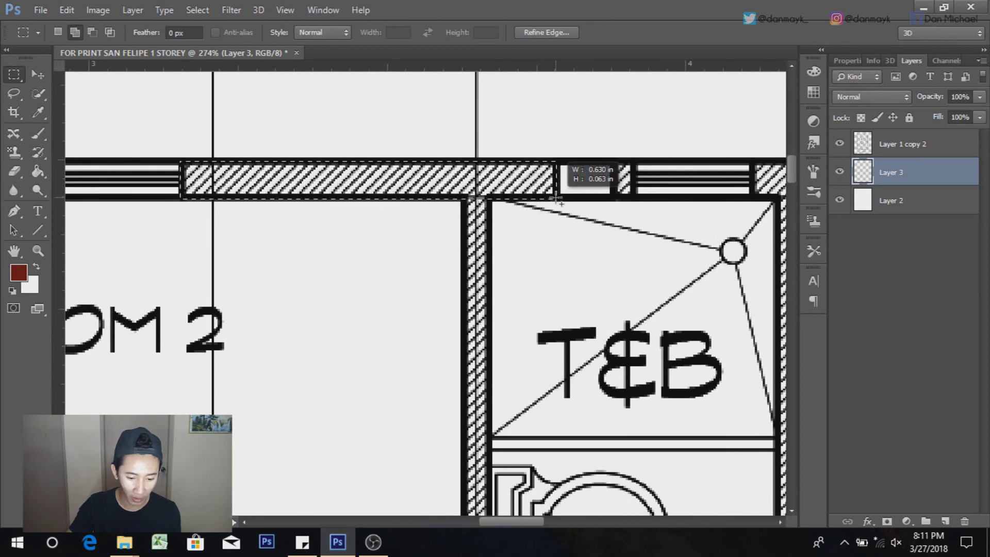
pyautogui.moveTo(556, 198); pyautogui.dragTo(635, 199)
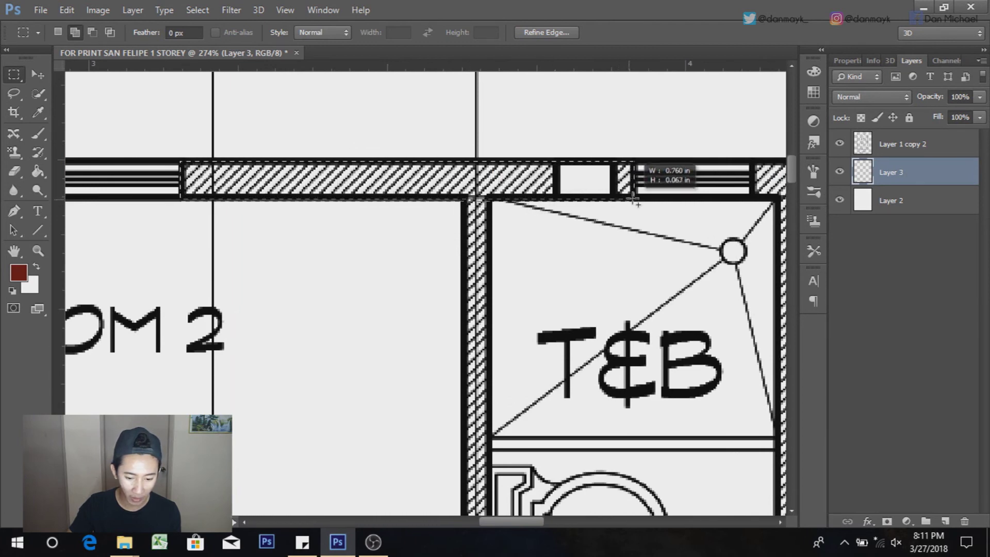
pyautogui.scroll(-1, 567, 207)
pyautogui.scroll(2, 475, 214)
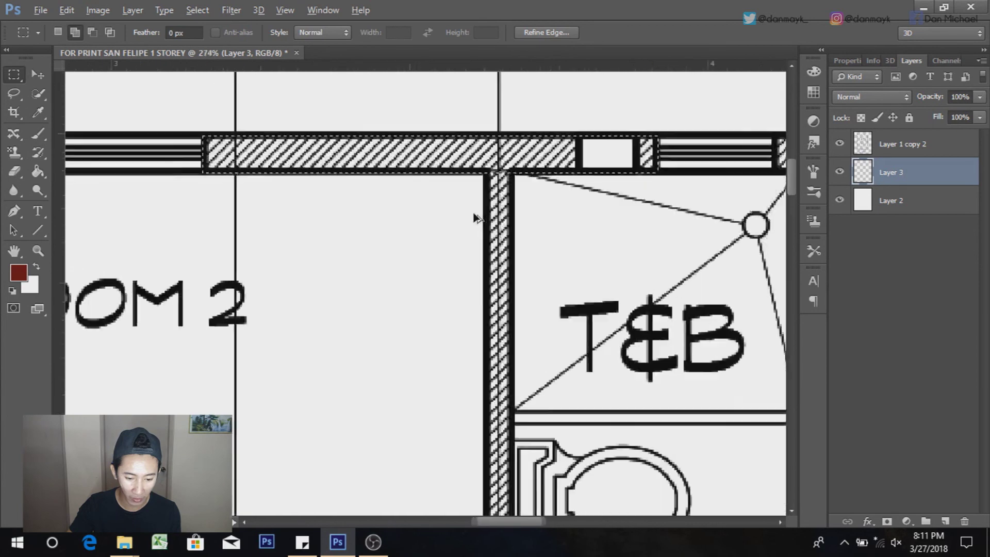
pyautogui.moveTo(492, 162); pyautogui.dragTo(553, 451)
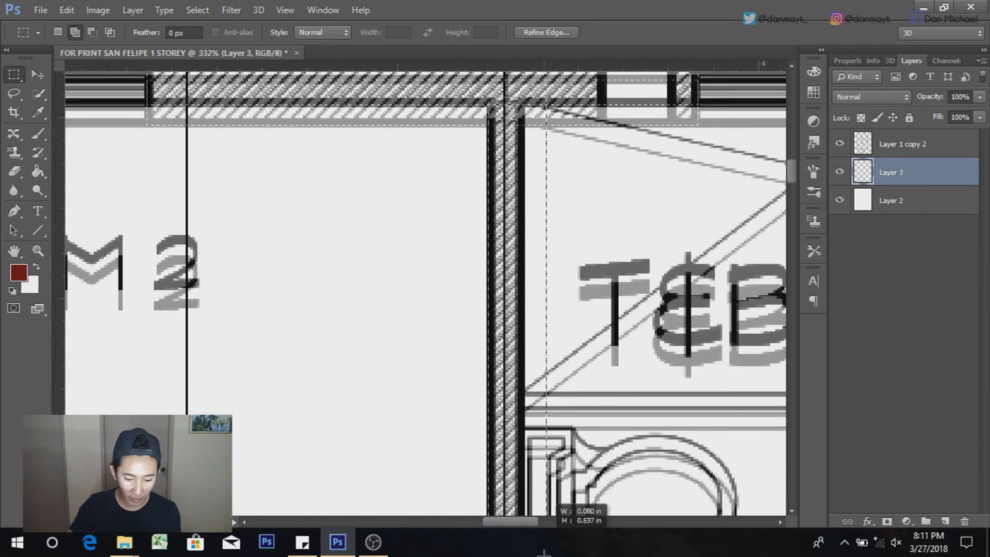
pyautogui.moveTo(553, 451); pyautogui.dragTo(522, 306)
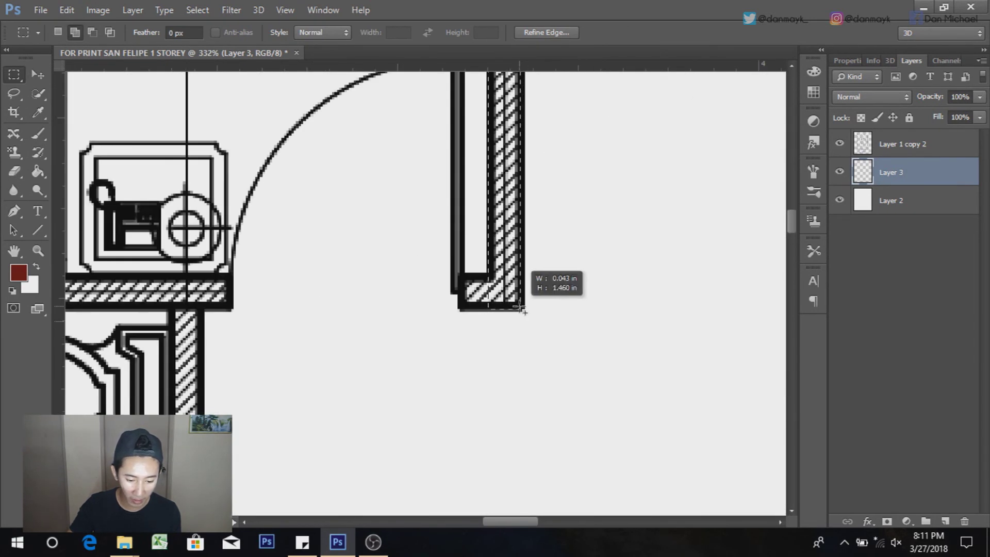
pyautogui.scroll(2, 523, 306)
pyautogui.moveTo(447, 257); pyautogui.dragTo(523, 306)
# Step: Add the short wall under the sink and the right T&B corner to the selection
pyautogui.scroll(-2, 460, 298)
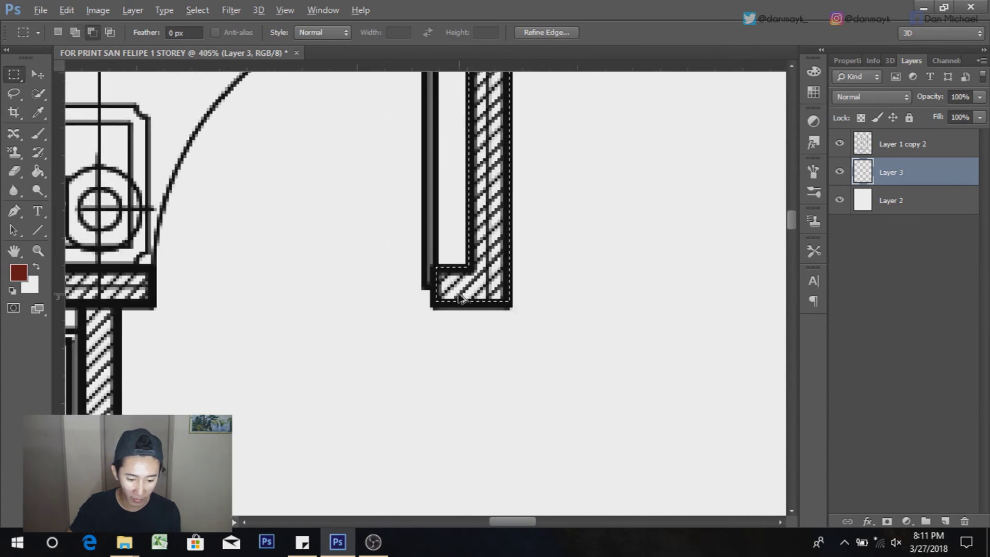
pyautogui.scroll(-1, 447, 278)
pyautogui.scroll(-2, 444, 336)
pyautogui.scroll(-2, 444, 376)
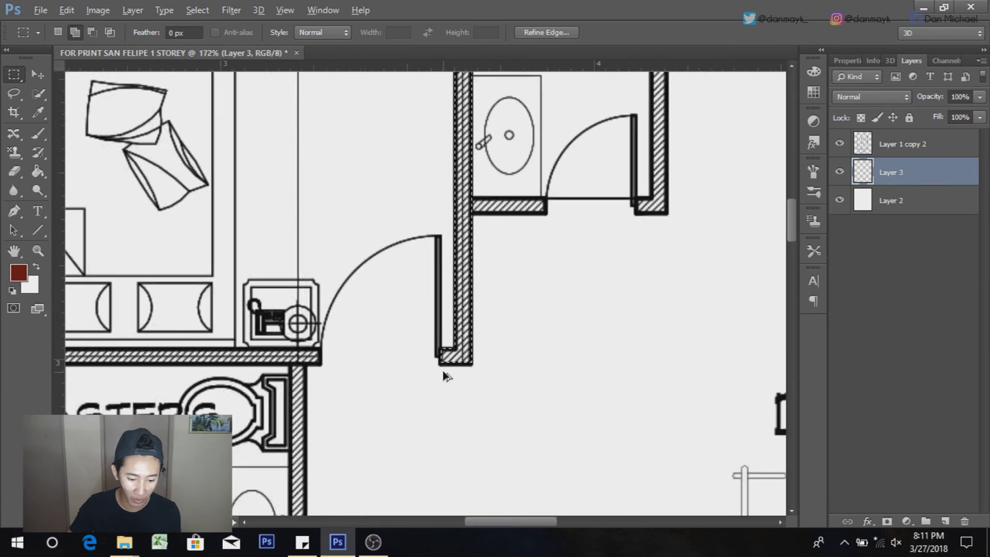
pyautogui.scroll(2, 444, 375)
pyautogui.scroll(-2, 367, 391)
pyautogui.scroll(2, 463, 402)
pyautogui.scroll(2, 470, 238)
pyautogui.scroll(2, 404, 238)
pyautogui.moveTo(407, 235); pyautogui.dragTo(564, 270)
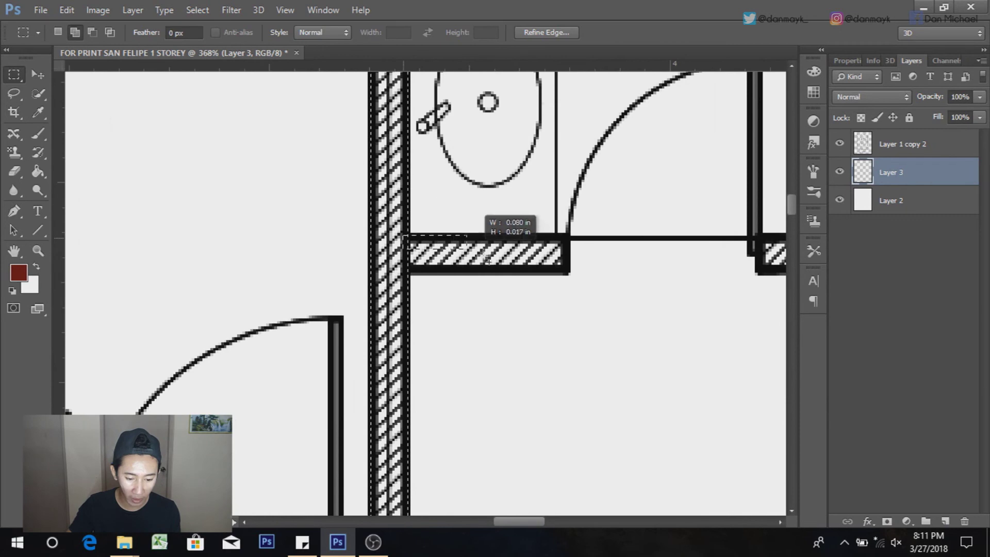
pyautogui.scroll(-3, 723, 283)
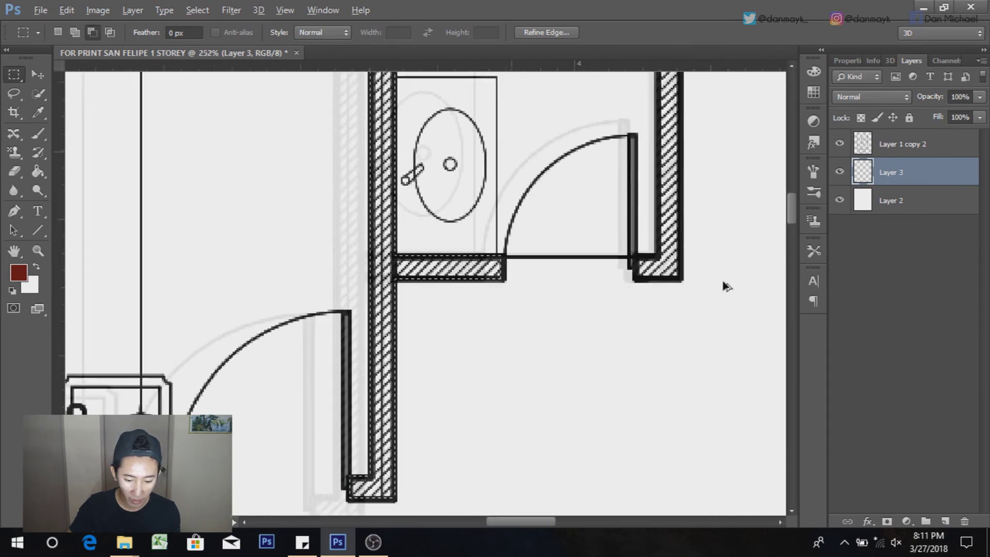
pyautogui.scroll(4, 678, 277)
pyautogui.moveTo(573, 236); pyautogui.dragTo(665, 286)
# Step: Add the hatched walls right of the T&B and above the kitchen sink to the selection
pyautogui.scroll(-3, 592, 350)
pyautogui.scroll(-2, 651, 93)
pyautogui.scroll(3, 516, 232)
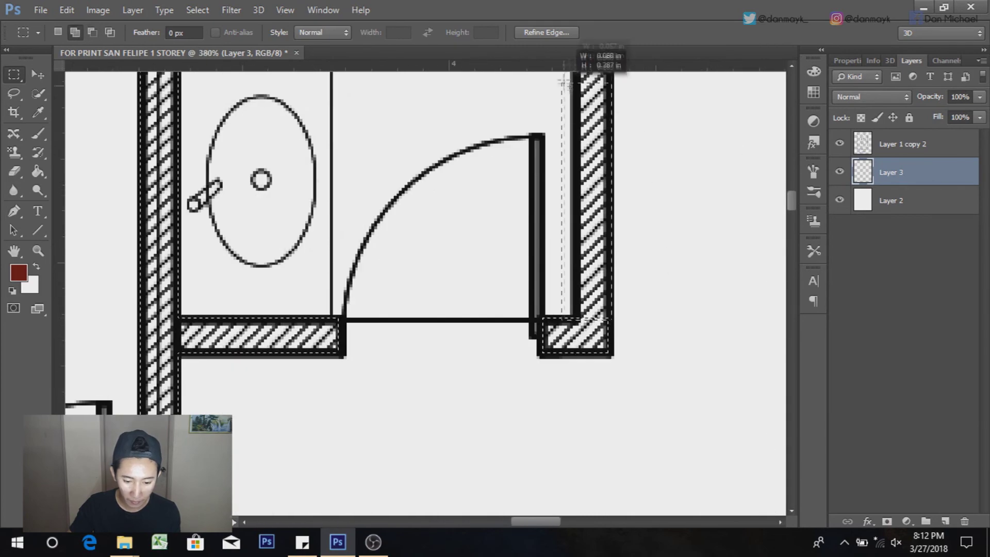
pyautogui.scroll(2, 520, 237)
pyautogui.scroll(-1, 519, 238)
pyautogui.moveTo(515, 237); pyautogui.dragTo(727, 290)
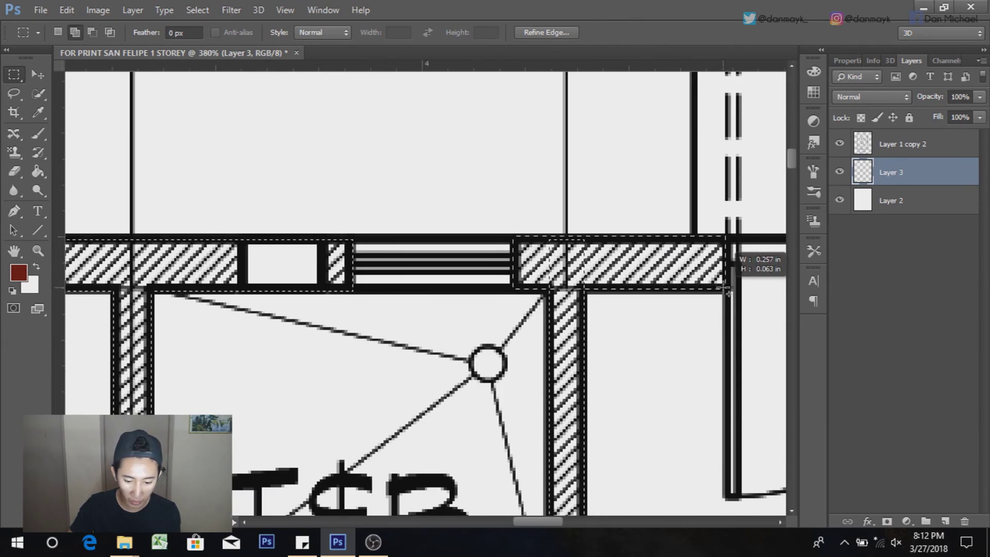
pyautogui.scroll(-2, 537, 233)
pyautogui.scroll(-2, 515, 151)
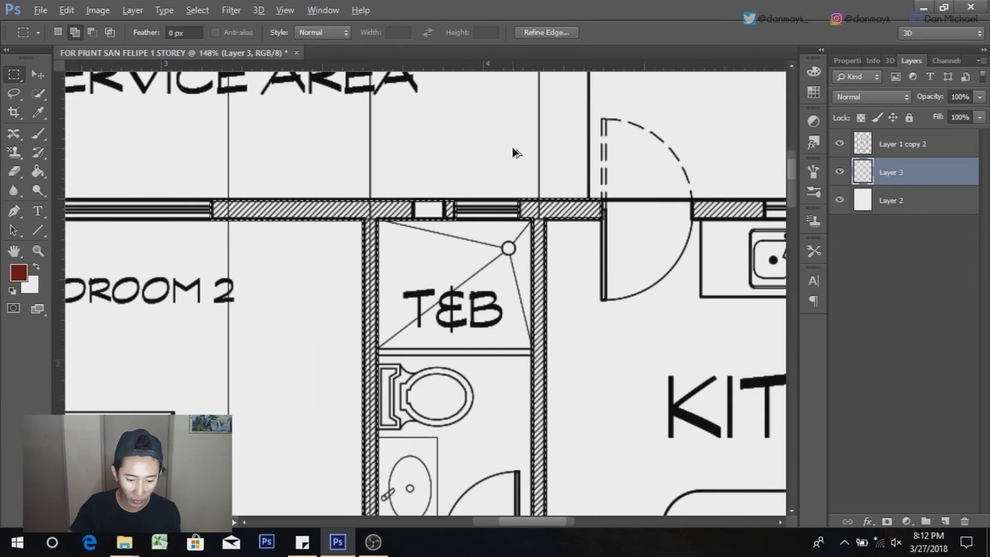
pyautogui.scroll(-1, 360, 165)
pyautogui.scroll(1, 747, 196)
pyautogui.scroll(2, 538, 194)
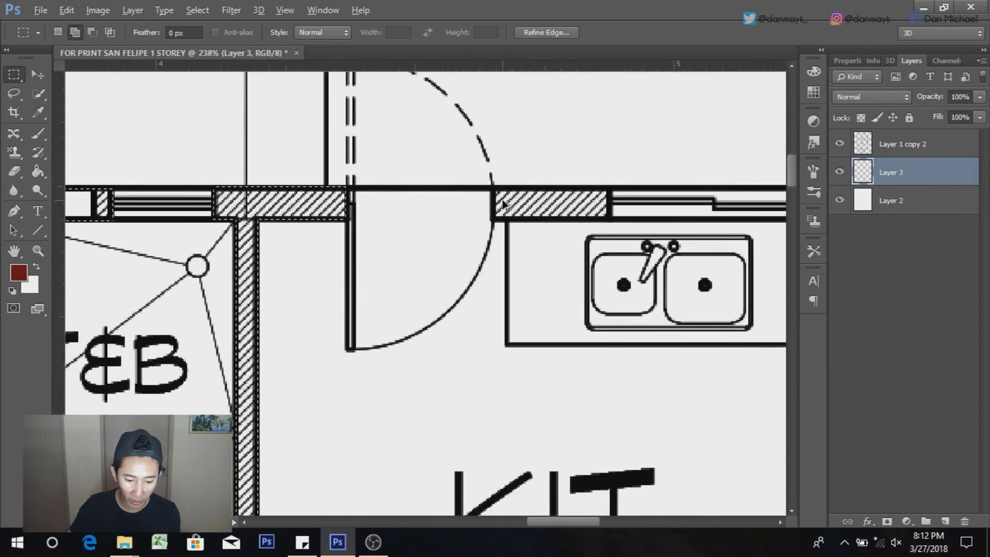
pyautogui.scroll(2, 485, 187)
pyautogui.scroll(-2, 489, 182)
pyautogui.scroll(3, 612, 228)
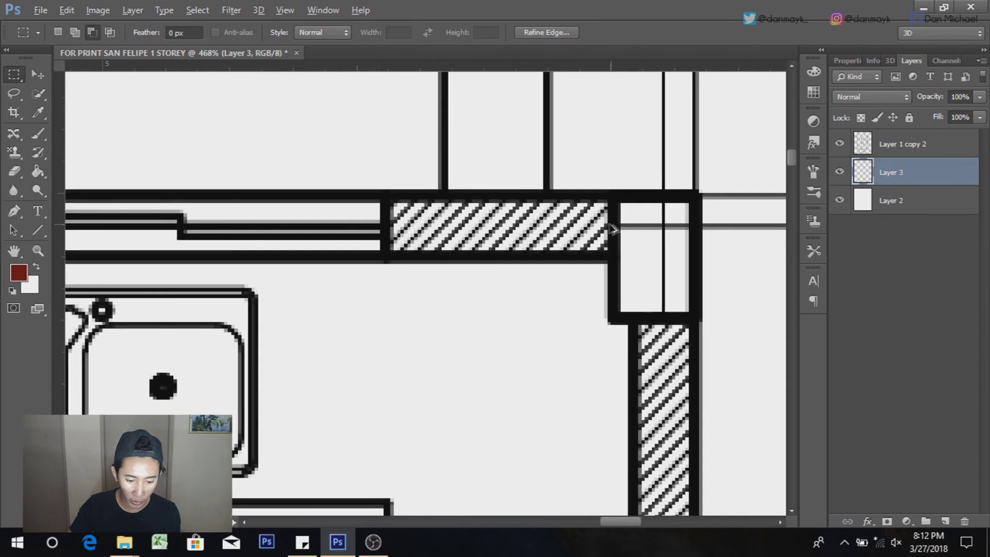
pyautogui.moveTo(386, 196); pyautogui.dragTo(612, 251)
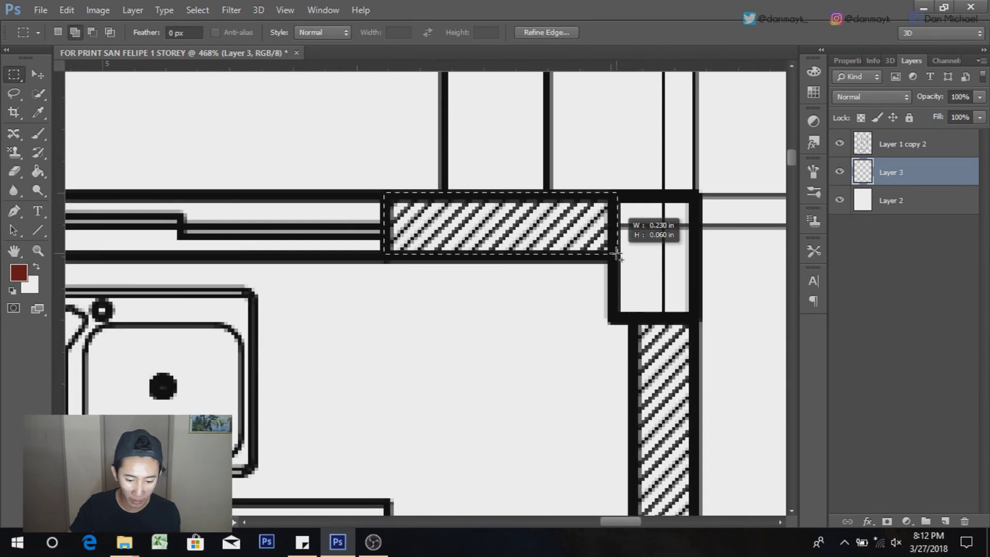
pyautogui.scroll(-1, 513, 129)
pyautogui.scroll(-2, 516, 132)
pyautogui.scroll(-3, 516, 132)
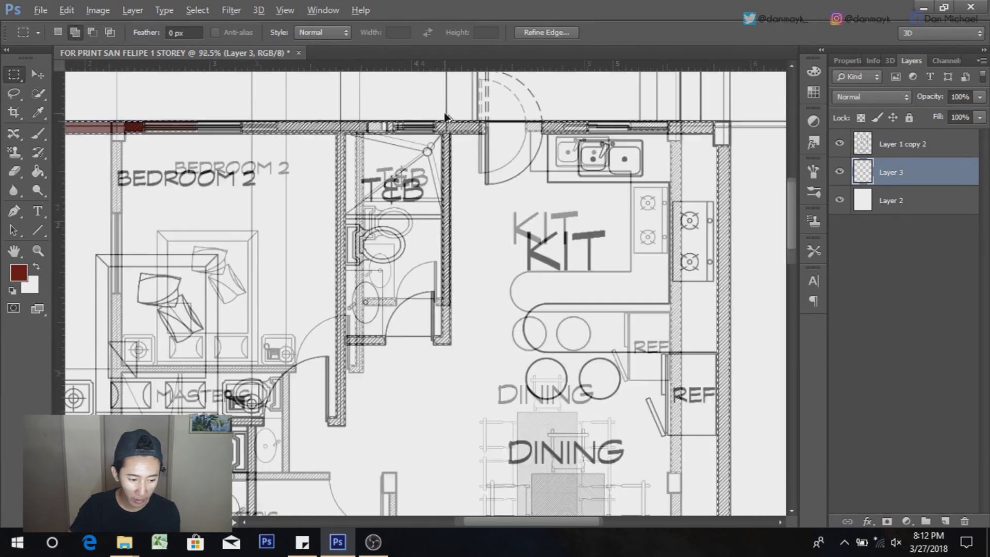
# Step: Fill the selected T&B walls with dark red using the Paint Bucket
pyautogui.click(39, 172)
pyautogui.scroll(2, 261, 116)
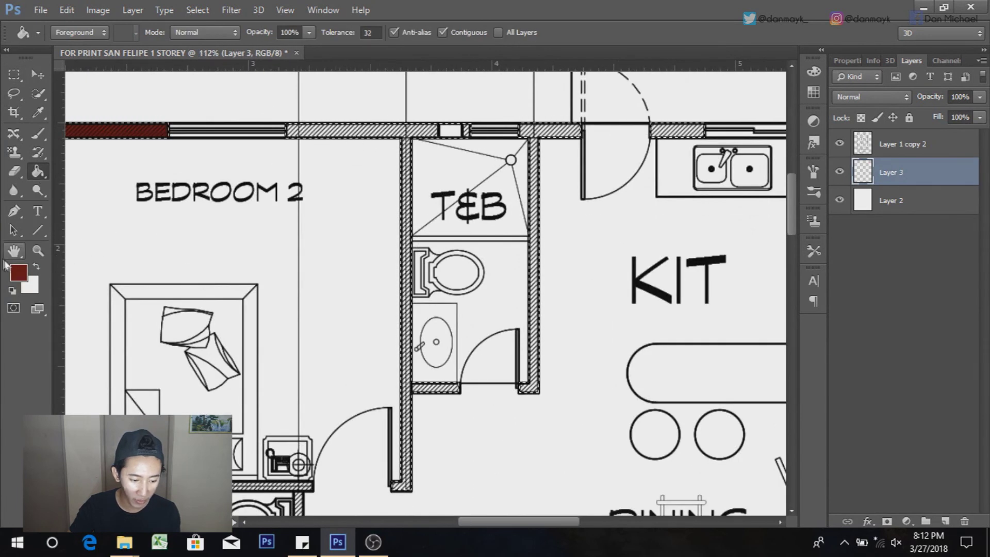
pyautogui.click(406, 151)
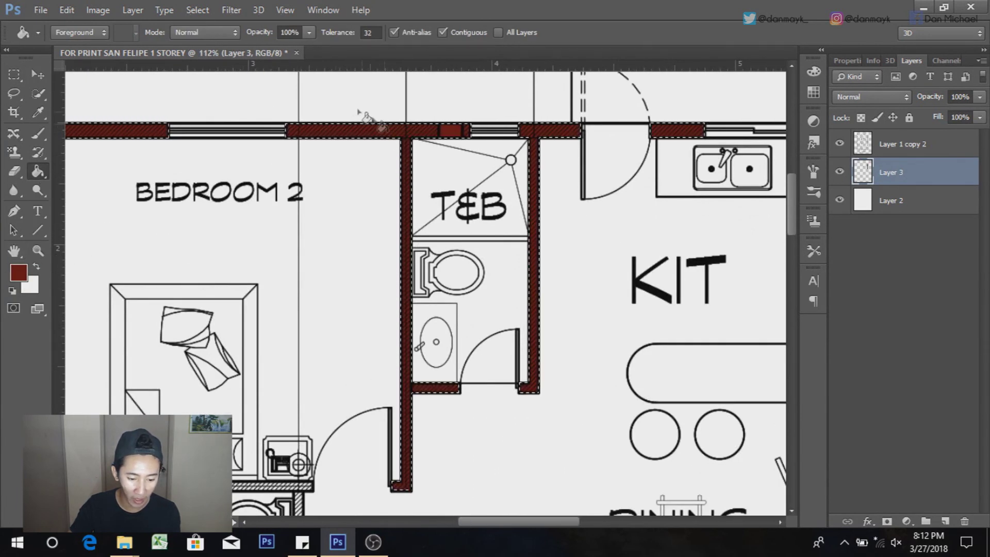
pyautogui.scroll(-3, 363, 103)
pyautogui.scroll(5, 533, 402)
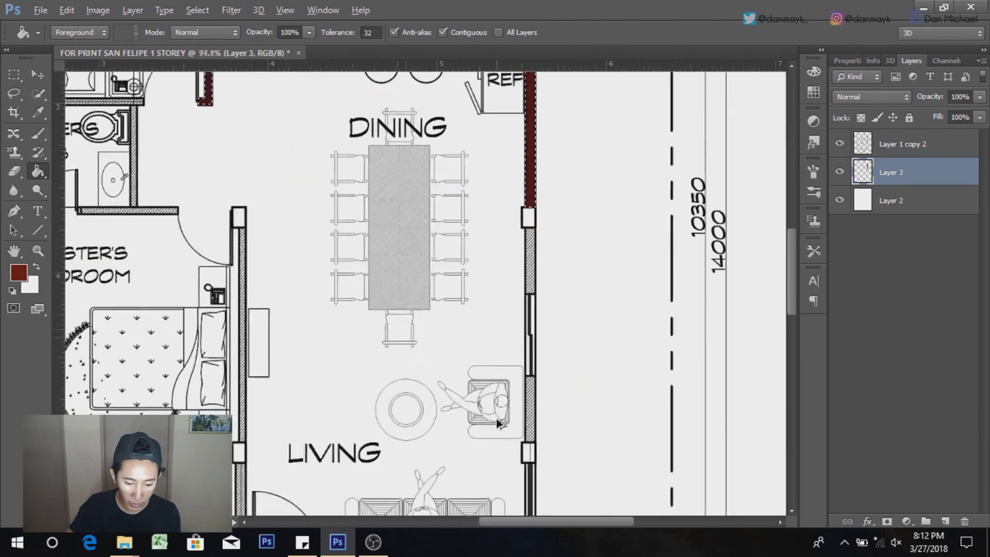
# Step: Marquee-select the narrow hatched wall strip on the right of the dining area
pyautogui.click(14, 74)
pyautogui.scroll(4, 544, 139)
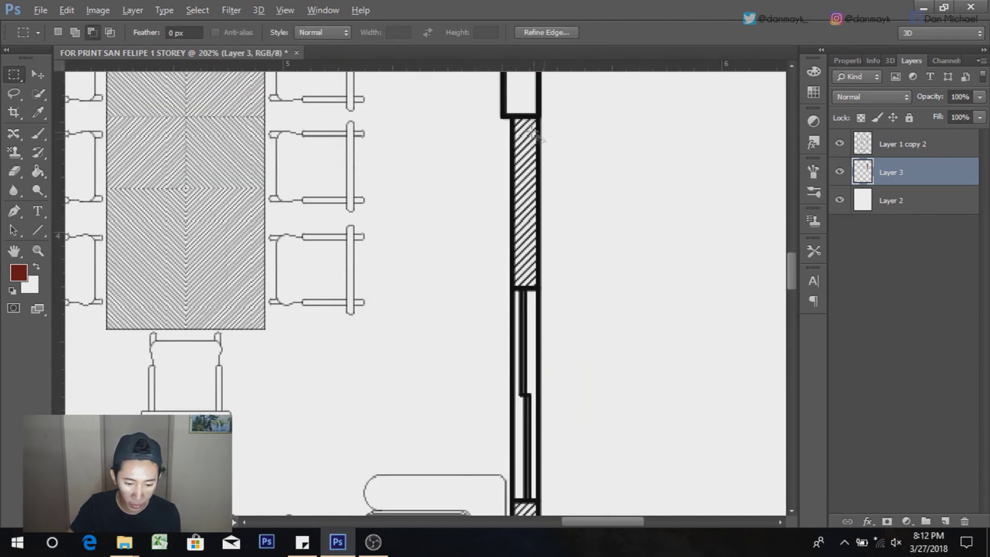
pyautogui.scroll(2, 515, 118)
pyautogui.moveTo(511, 114); pyautogui.dragTo(545, 342)
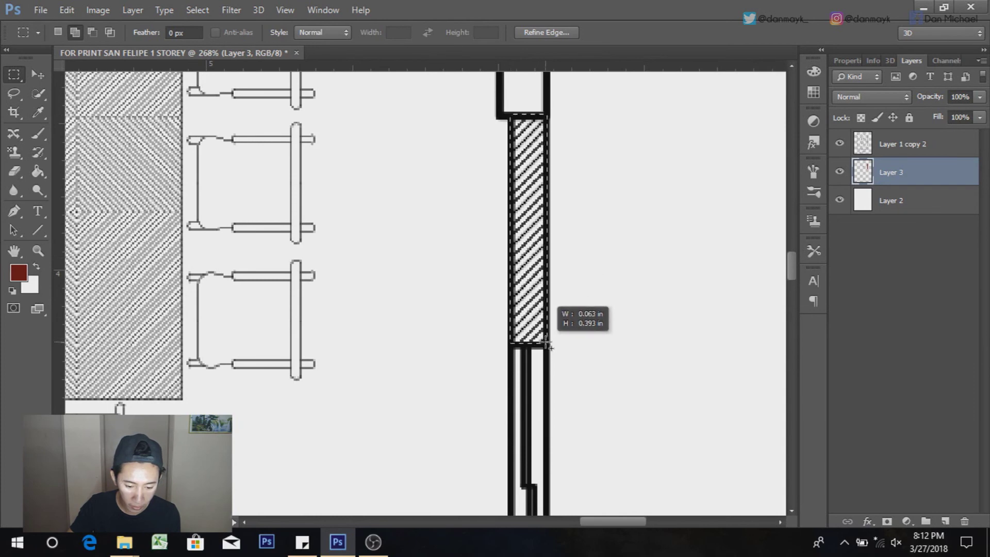
pyautogui.scroll(-1, 536, 340)
pyautogui.scroll(-2, 531, 413)
pyautogui.scroll(-1, 526, 495)
pyautogui.scroll(2, 526, 496)
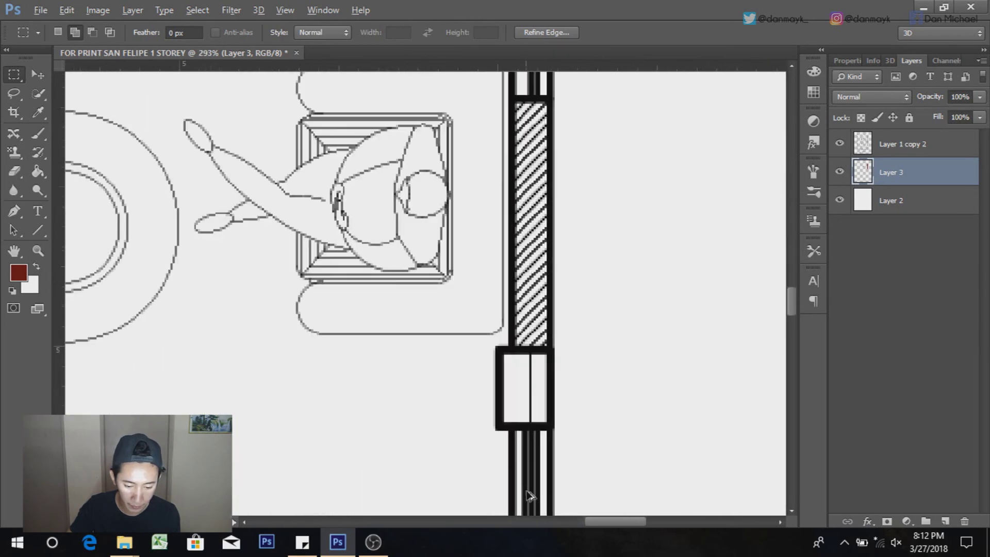
pyautogui.press('v')
pyautogui.scroll(-6, 412, 278)
# Step: Zoom in and out across the plan to inspect the dark red walls
pyautogui.scroll(1, 464, 392)
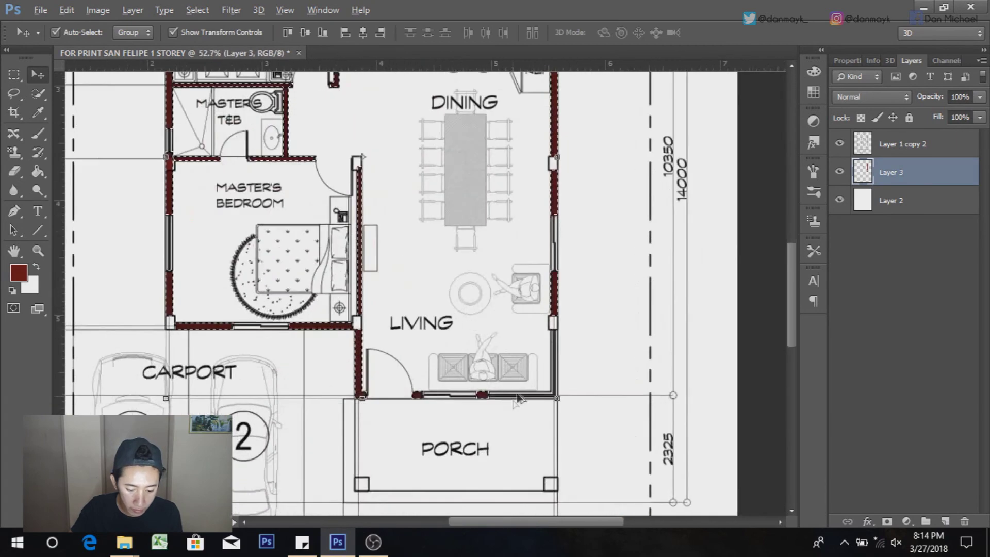
pyautogui.scroll(1, 516, 392)
pyautogui.scroll(1, 519, 391)
pyautogui.scroll(1, 503, 203)
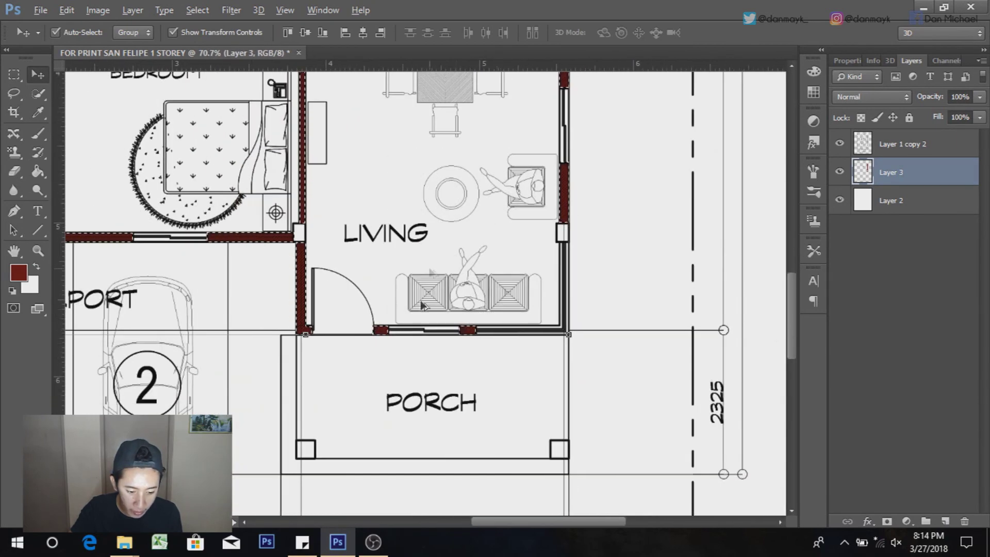
pyautogui.scroll(1, 429, 268)
pyautogui.scroll(-2, 428, 361)
pyautogui.scroll(-1, 428, 429)
pyautogui.scroll(1, 429, 129)
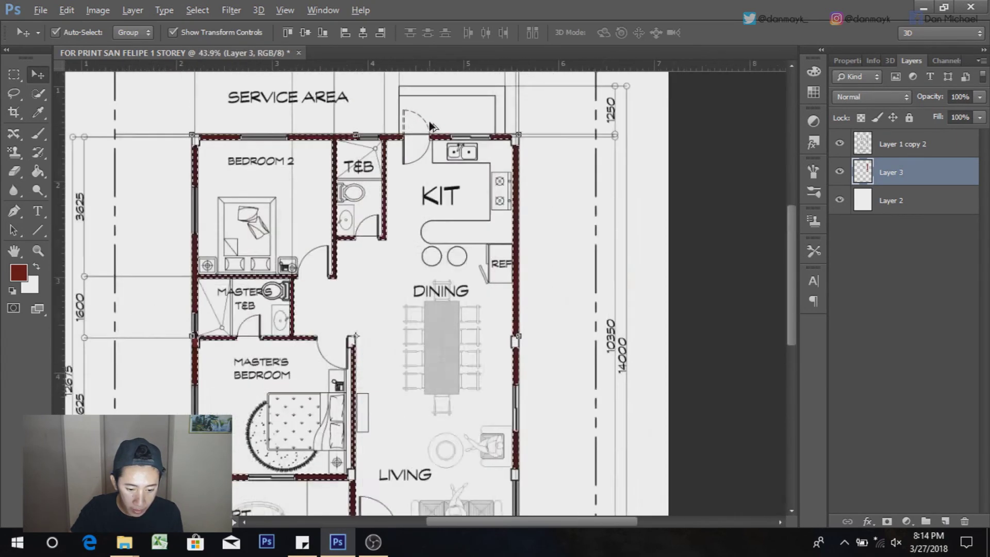
pyautogui.scroll(2, 429, 118)
pyautogui.scroll(2, 392, 154)
pyautogui.scroll(1, 376, 165)
pyautogui.scroll(1, 377, 165)
pyautogui.scroll(1, 374, 163)
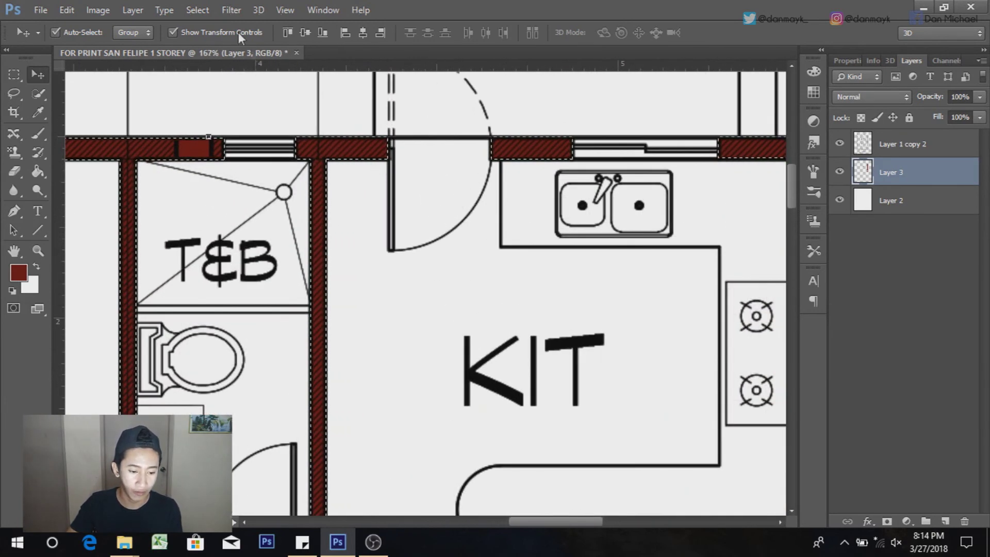
# Step: Deselect everything via Select > Deselect and review the cleanly filled walls
pyautogui.click(203, 10)
pyautogui.click(212, 37)
pyautogui.scroll(-2, 309, 144)
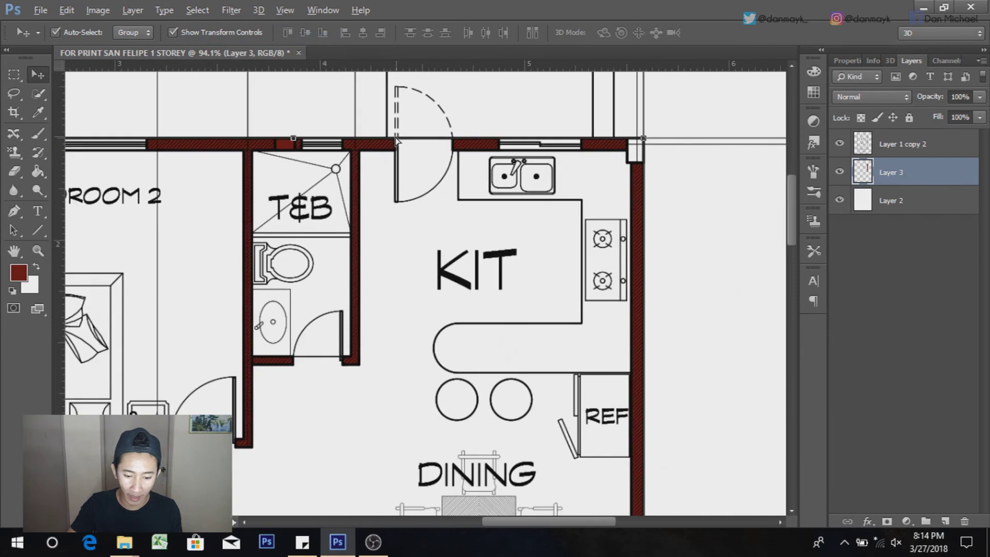
pyautogui.scroll(-1, 314, 147)
pyautogui.scroll(-1, 317, 149)
pyautogui.scroll(2, 317, 150)
pyautogui.scroll(2, 318, 149)
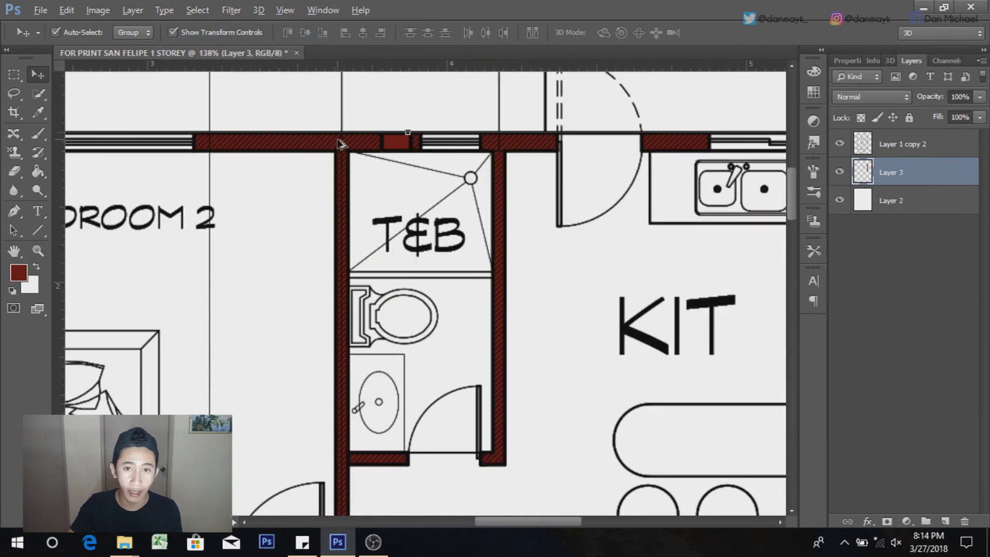
pyautogui.scroll(2, 340, 144)
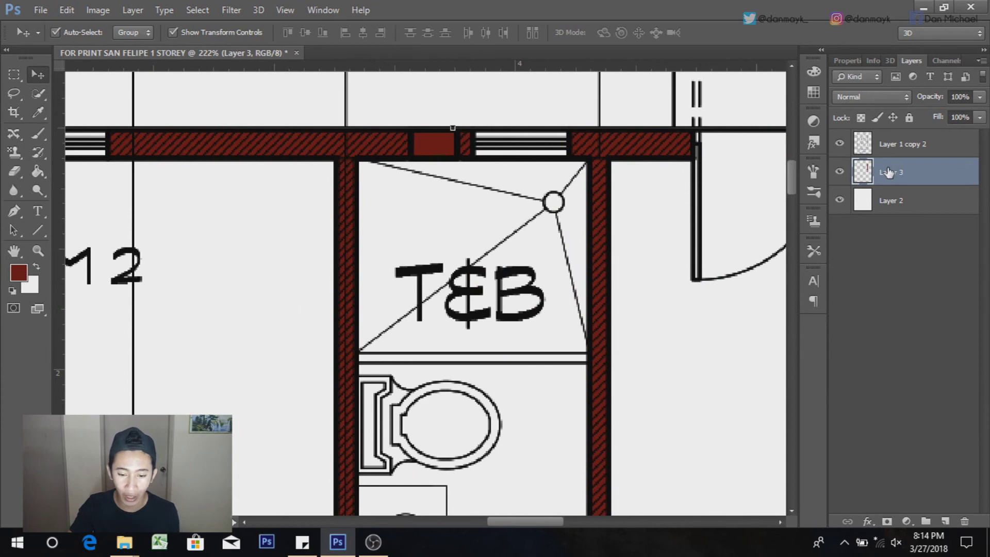
pyautogui.click(867, 521)
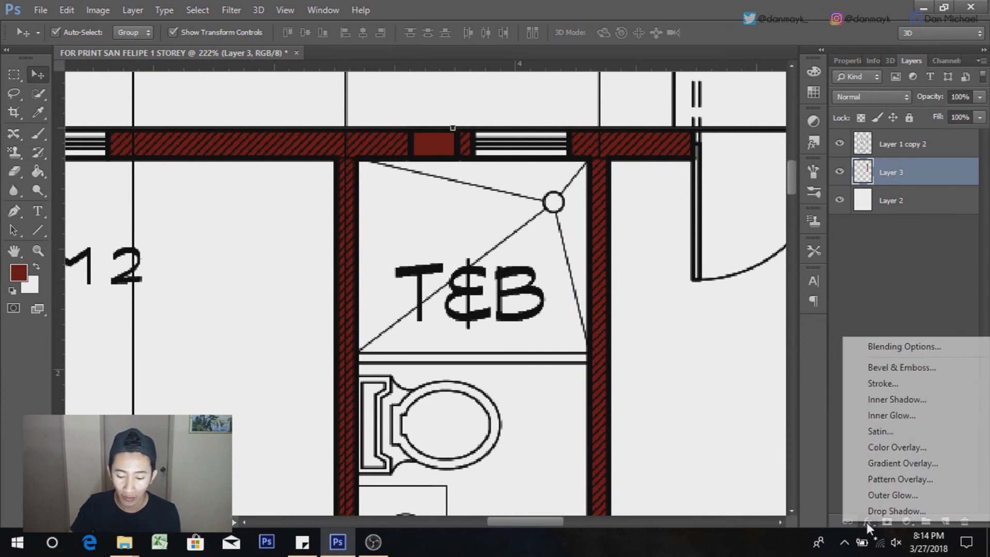
# Step: Add a drop shadow to Layer 3's walls: 75% opacity, 10 px distance, 10 px size
pyautogui.click(874, 506)
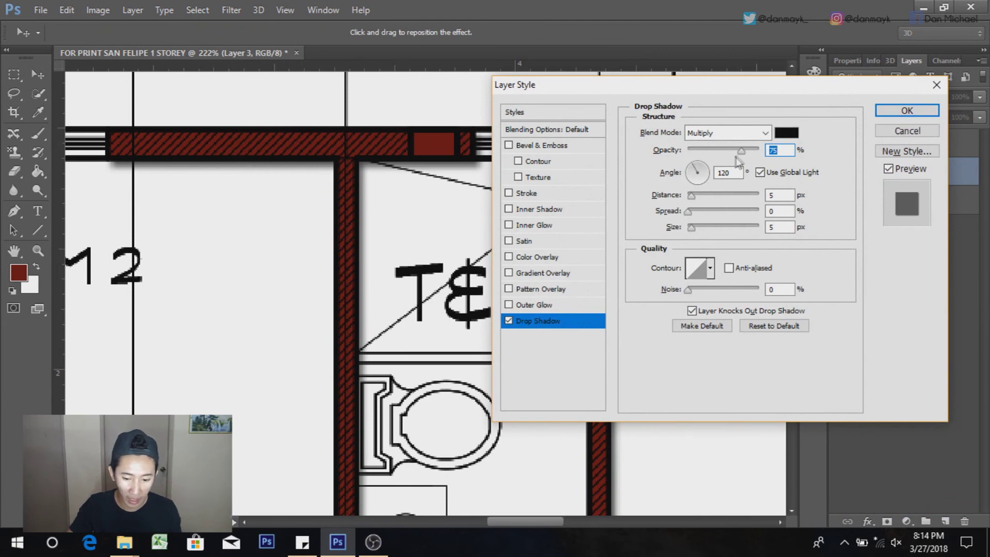
pyautogui.moveTo(589, 91); pyautogui.dragTo(649, 71)
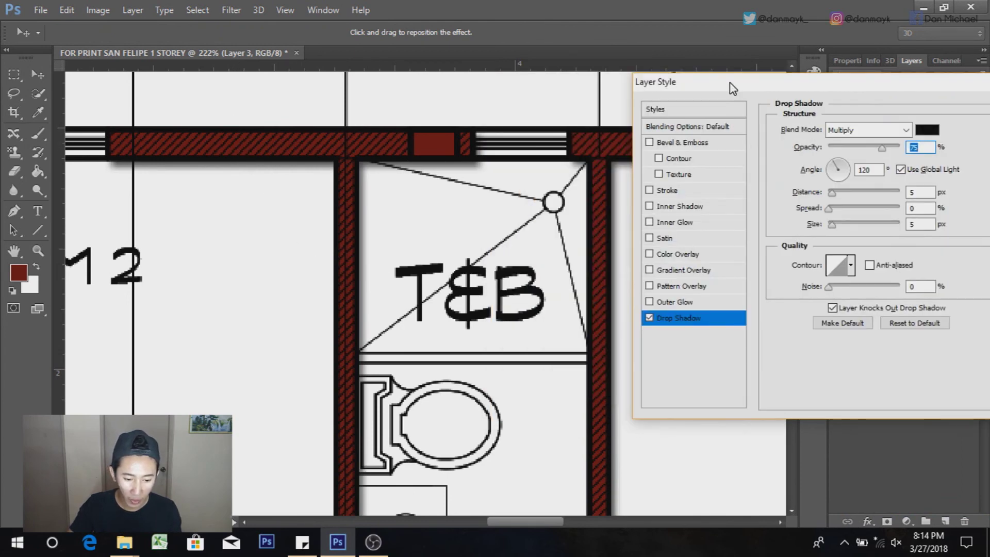
pyautogui.moveTo(750, 176); pyautogui.dragTo(754, 177)
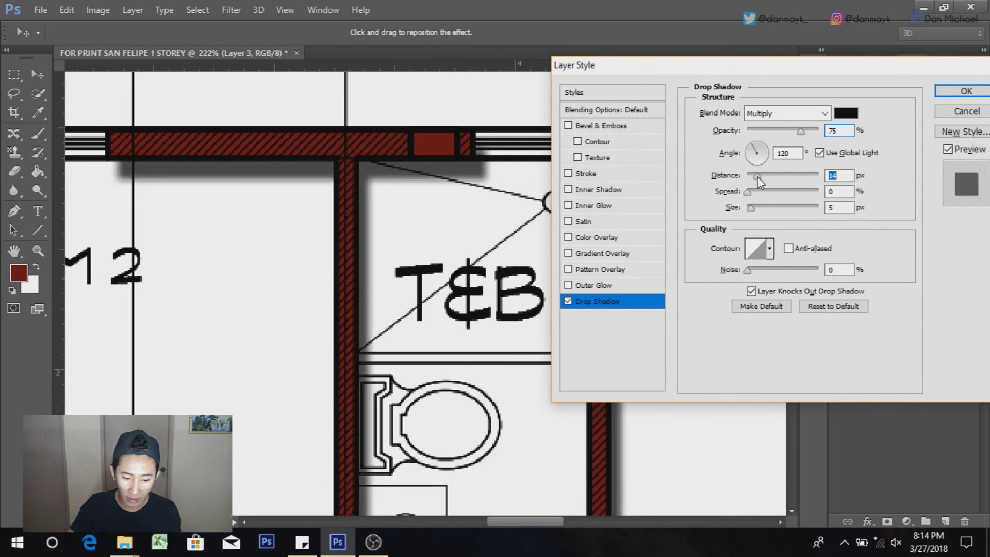
pyautogui.write('10')
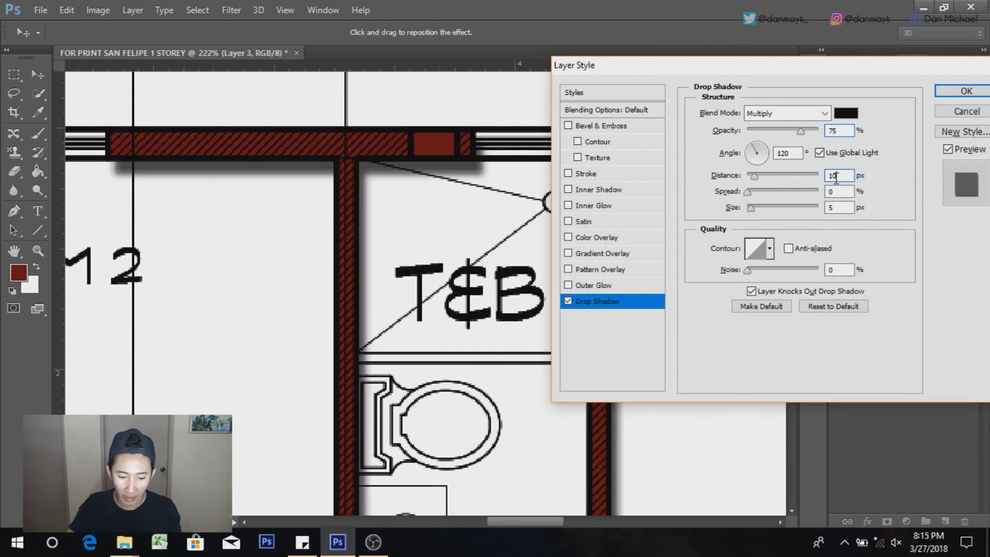
pyautogui.write('10')
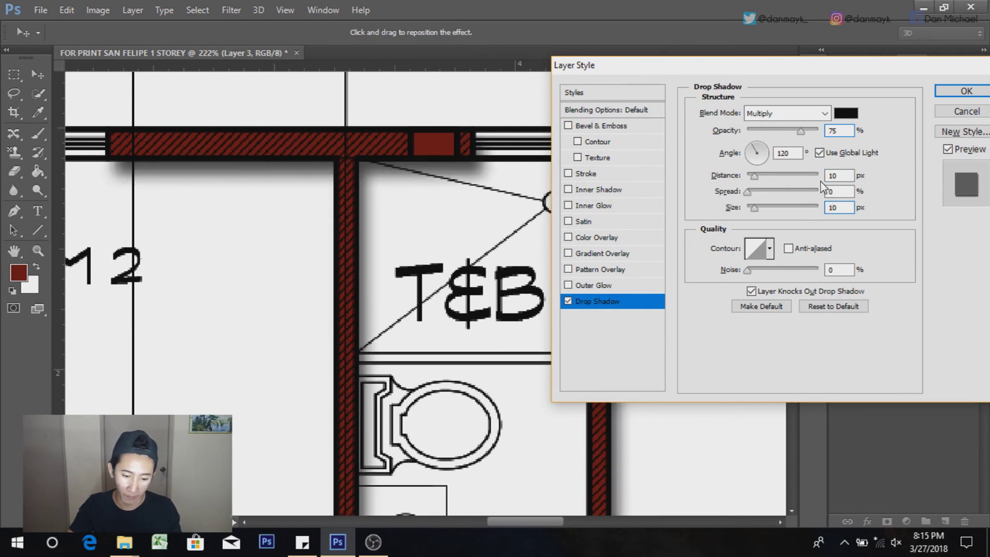
pyautogui.click(959, 92)
pyautogui.scroll(-4, 419, 127)
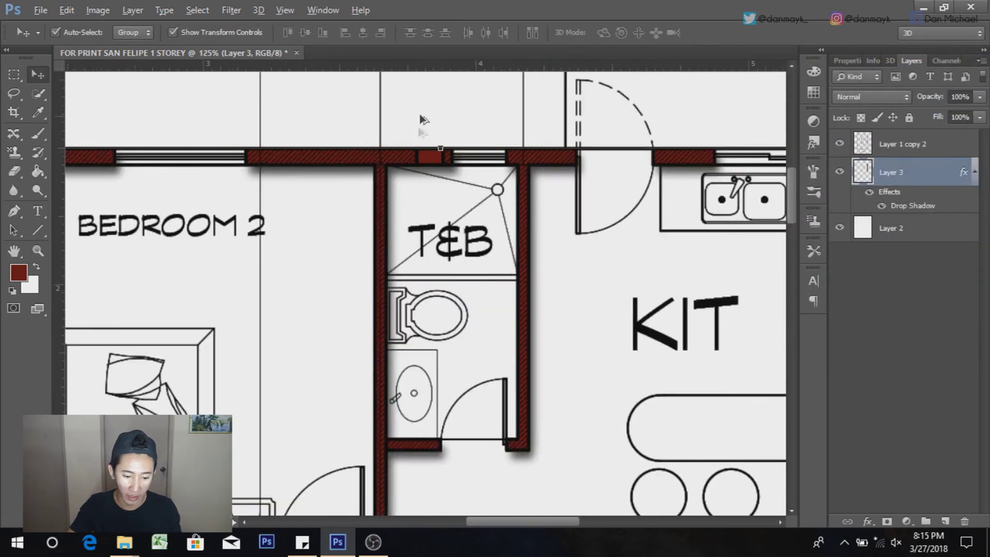
# Step: Select wall Layer 3 and create empty Layer 4 directly above it
pyautogui.scroll(-2, 415, 134)
pyautogui.scroll(-1, 414, 137)
pyautogui.scroll(-2, 414, 137)
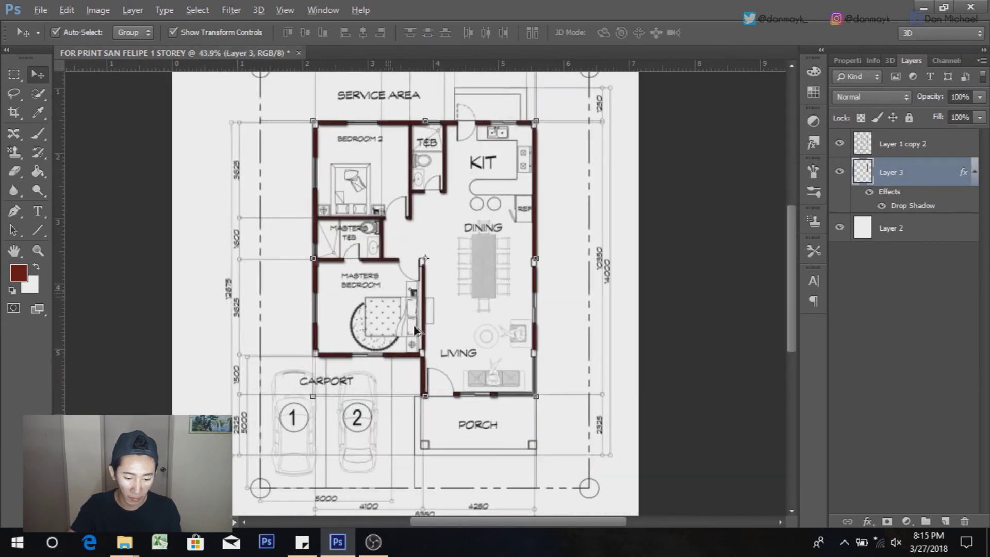
pyautogui.scroll(2, 211, 239)
pyautogui.scroll(-2, 240, 252)
pyautogui.click(110, 249)
pyautogui.scroll(3, 387, 276)
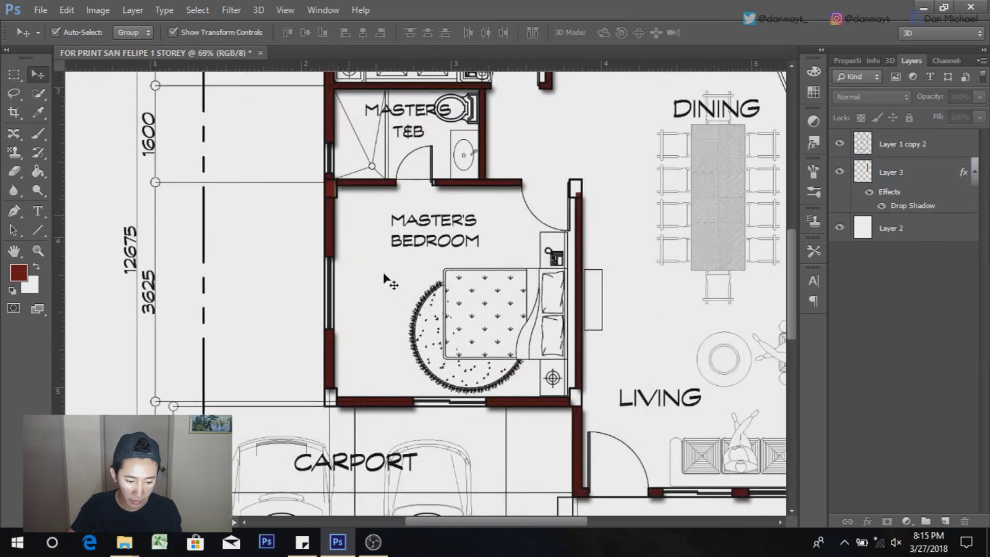
pyautogui.scroll(2, 387, 276)
pyautogui.scroll(2, 344, 157)
pyautogui.scroll(-2, 351, 163)
pyautogui.scroll(-2, 361, 173)
pyautogui.scroll(2, 371, 183)
pyautogui.scroll(-2, 382, 195)
pyautogui.scroll(2, 221, 150)
pyautogui.scroll(2, 214, 155)
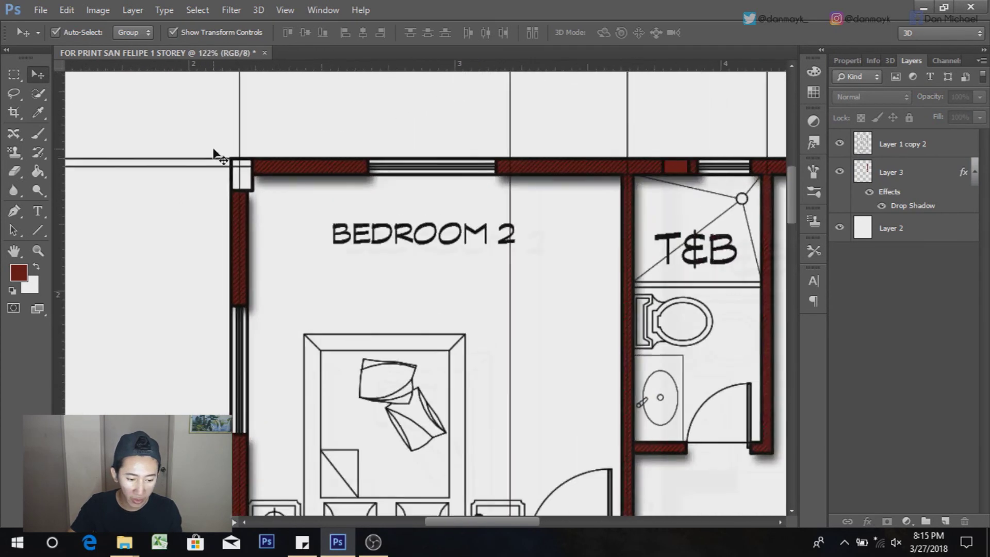
pyautogui.scroll(1, 249, 177)
pyautogui.scroll(-2, 250, 180)
pyautogui.scroll(1, 250, 180)
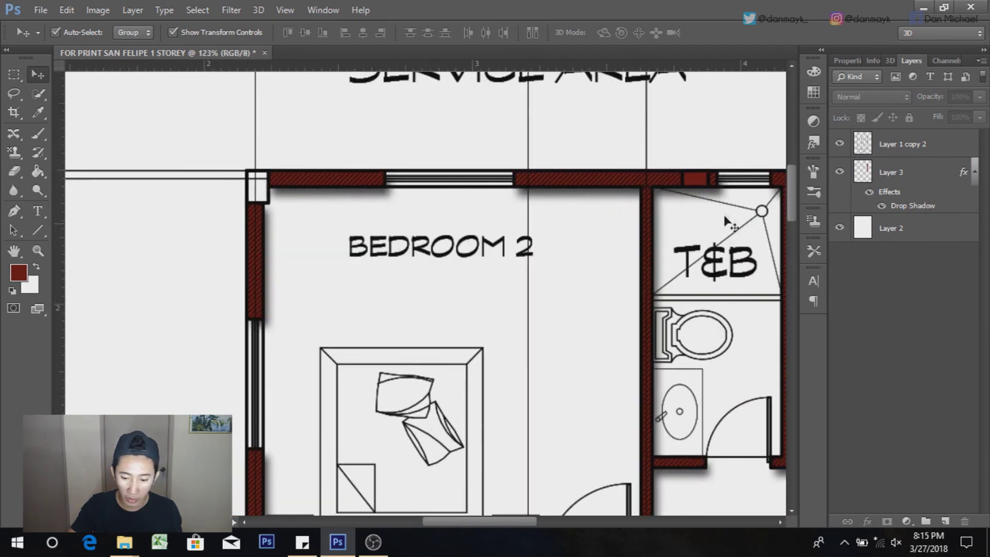
pyautogui.click(910, 171)
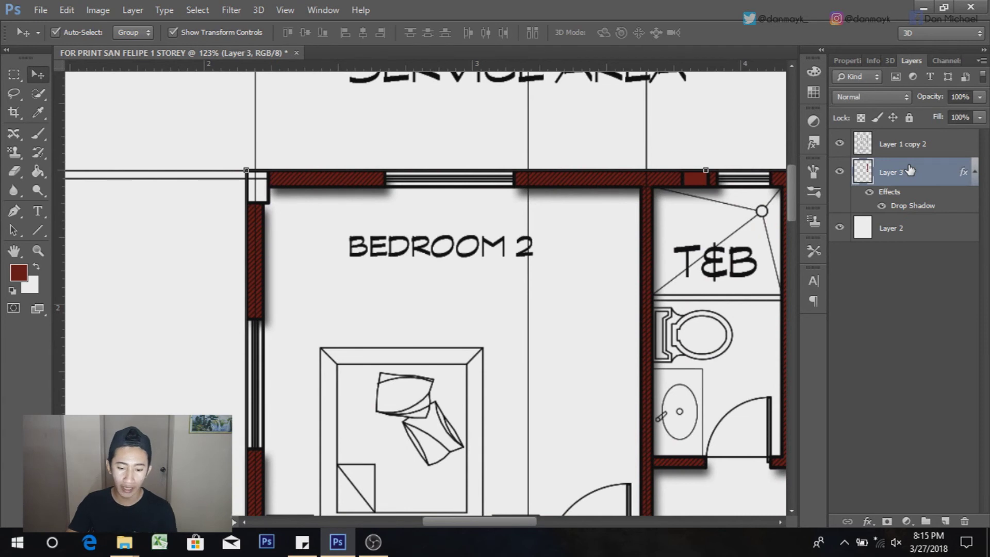
pyautogui.click(945, 522)
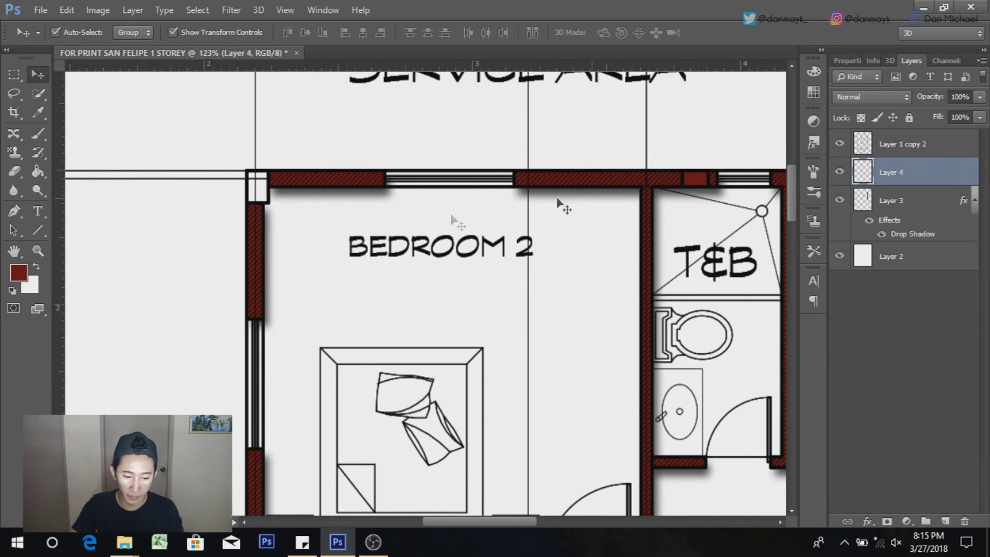
# Step: Marquee-select the square column post at Bedroom 2's top-left corner
pyautogui.scroll(-1, 412, 216)
pyautogui.scroll(-2, 397, 227)
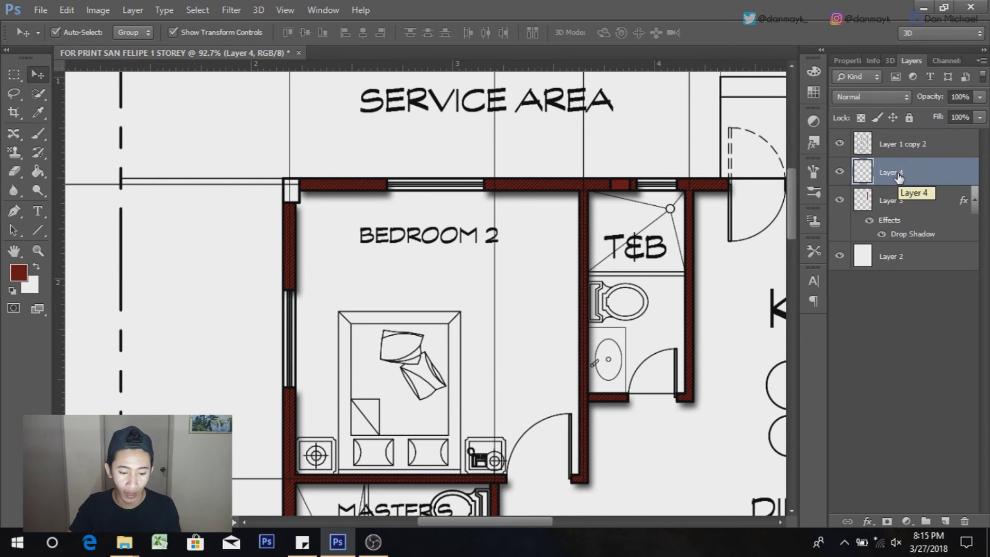
pyautogui.scroll(4, 222, 188)
pyautogui.scroll(4, 275, 199)
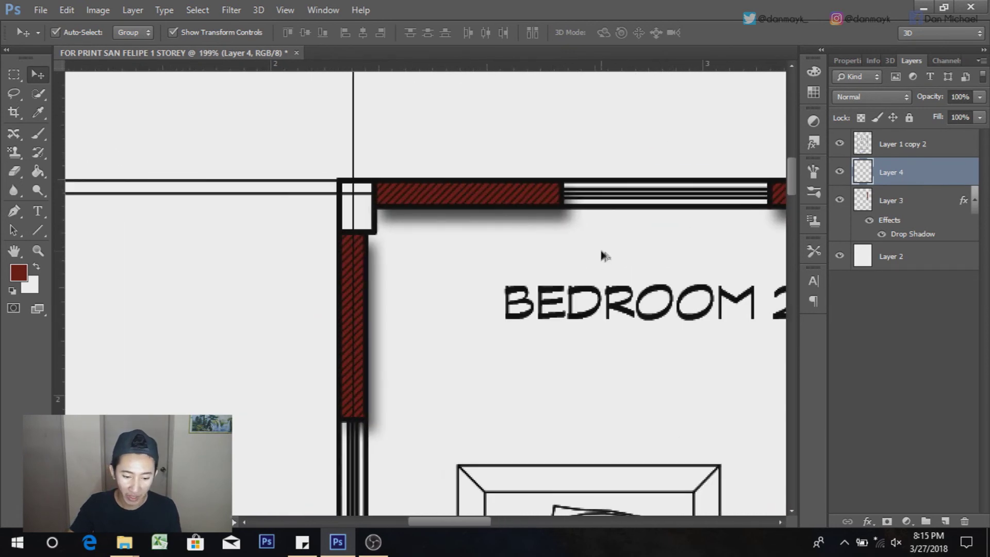
pyautogui.scroll(1, 379, 248)
pyautogui.click(13, 76)
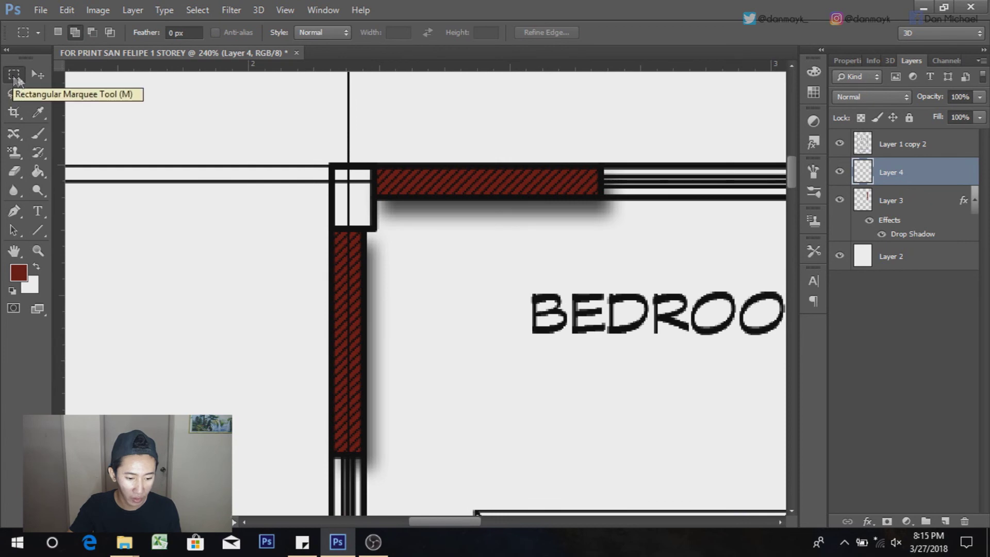
pyautogui.scroll(1, 374, 189)
pyautogui.moveTo(320, 160); pyautogui.dragTo(374, 241)
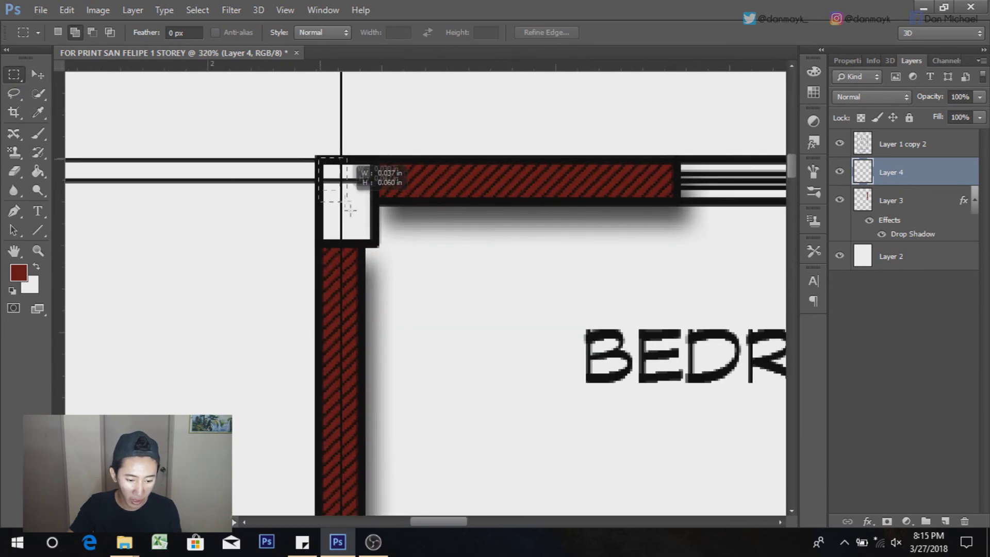
pyautogui.scroll(-2, 222, 209)
pyautogui.scroll(-2, 221, 208)
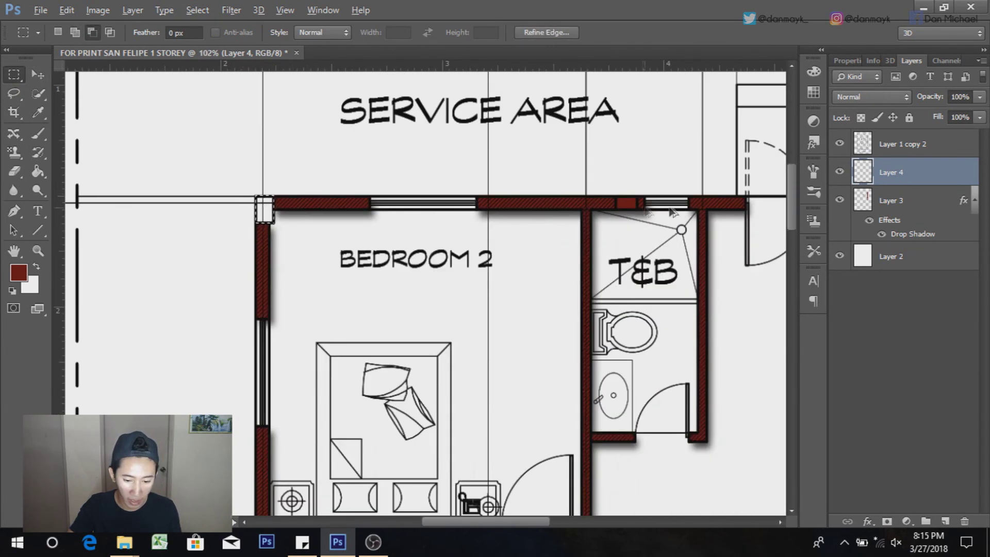
pyautogui.scroll(2, 504, 183)
pyautogui.scroll(1, 504, 183)
# Step: Add the T&B top-wall square and another corner post to the selection
pyautogui.moveTo(508, 182); pyautogui.dragTo(562, 218)
pyautogui.scroll(-2, 314, 243)
pyautogui.scroll(-5, 314, 243)
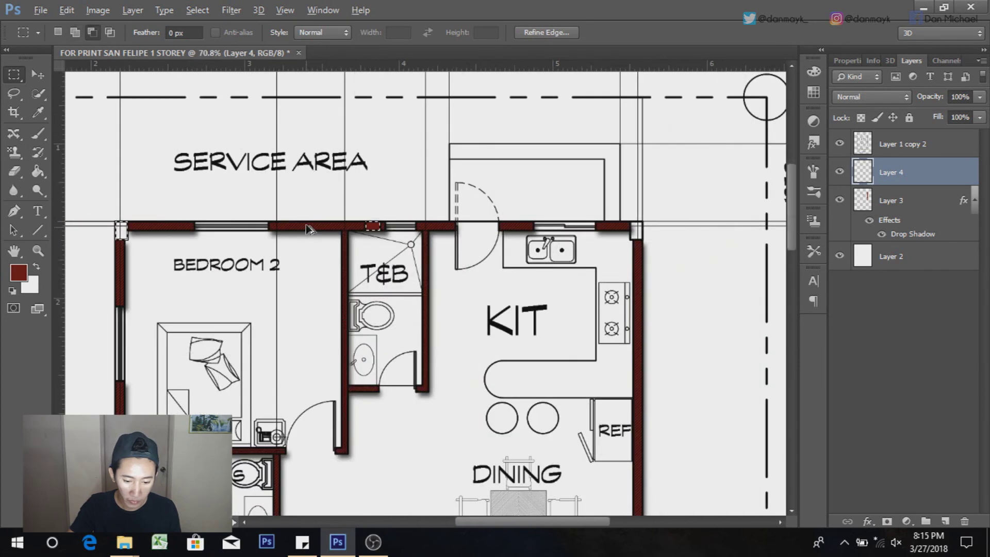
pyautogui.scroll(-2, 308, 92)
pyautogui.scroll(-2, 307, 90)
pyautogui.scroll(-1, 307, 90)
pyautogui.scroll(2, 379, 440)
pyautogui.scroll(3, 380, 361)
pyautogui.scroll(-2, 379, 359)
pyautogui.scroll(2, 382, 392)
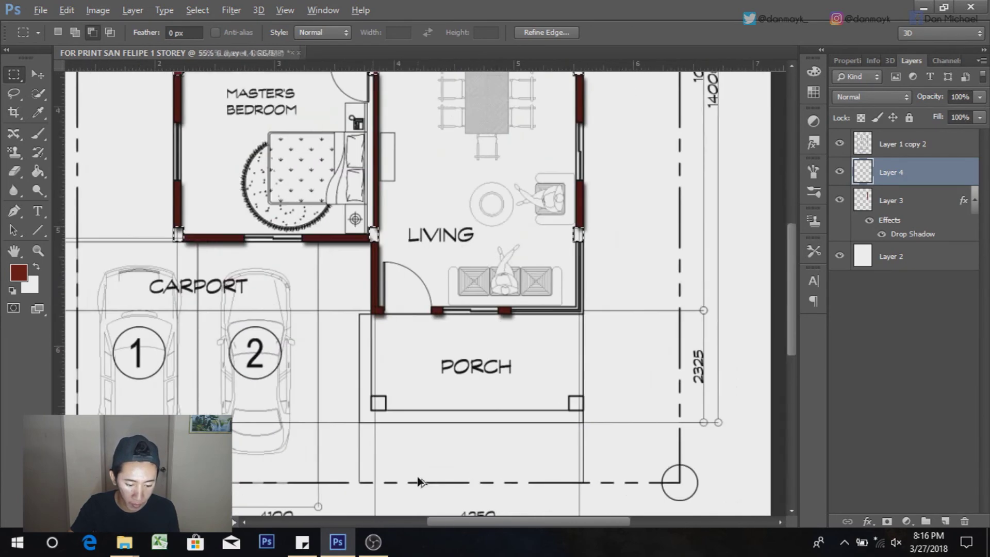
pyautogui.scroll(2, 376, 452)
pyautogui.scroll(2, 391, 325)
pyautogui.scroll(2, 390, 324)
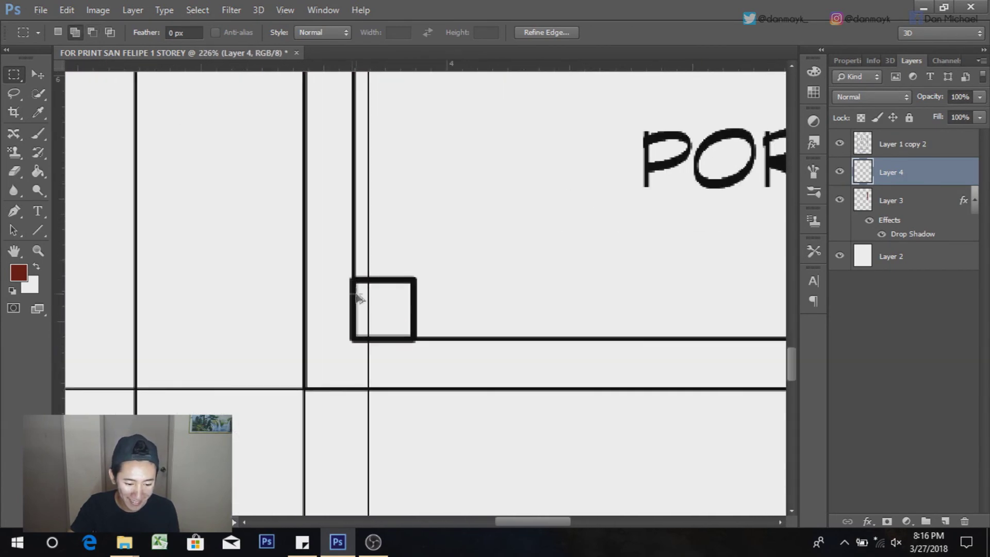
pyautogui.scroll(2, 359, 299)
pyautogui.moveTo(356, 278); pyautogui.dragTo(443, 362)
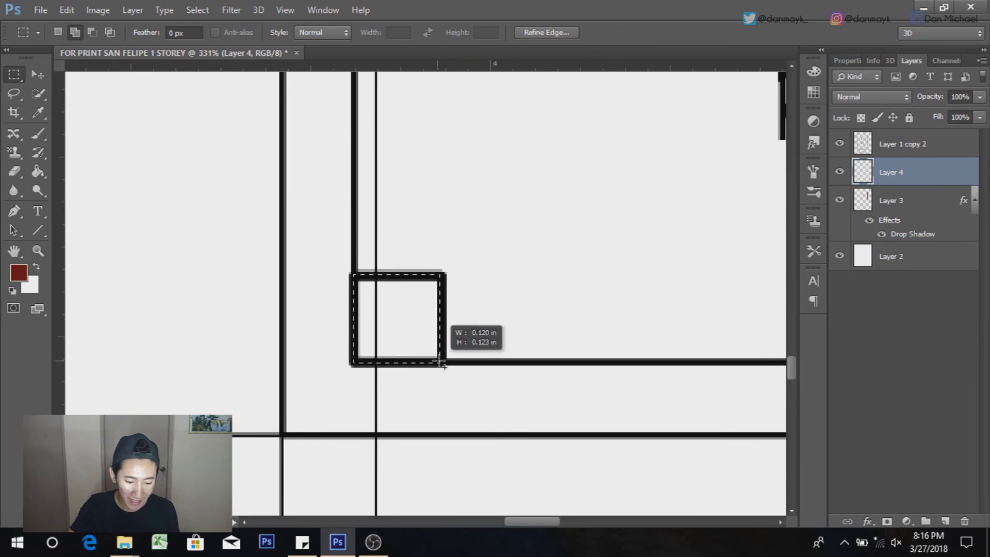
pyautogui.scroll(-2, 316, 316)
pyautogui.scroll(-5, 318, 313)
pyautogui.scroll(-3, 585, 336)
pyautogui.scroll(2, 499, 120)
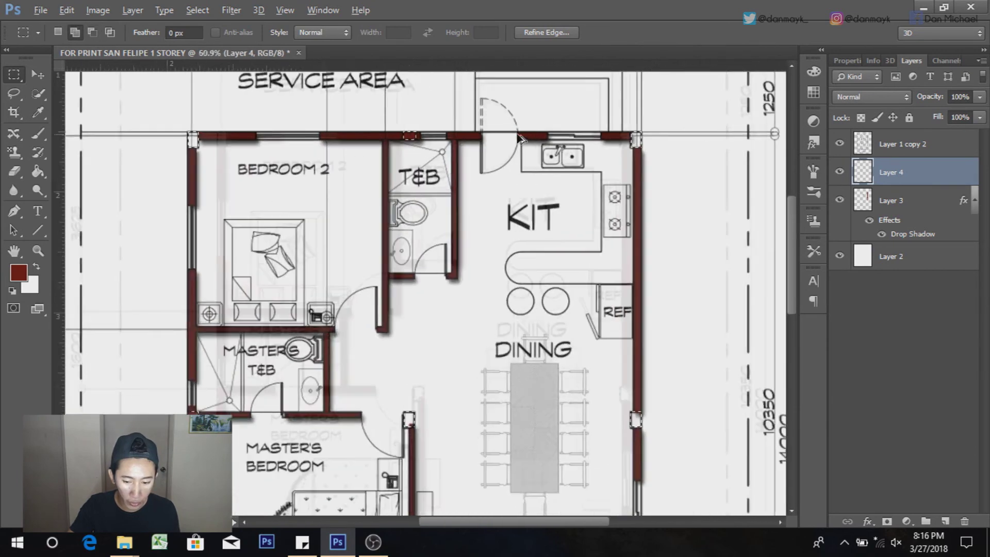
pyautogui.scroll(1, 456, 134)
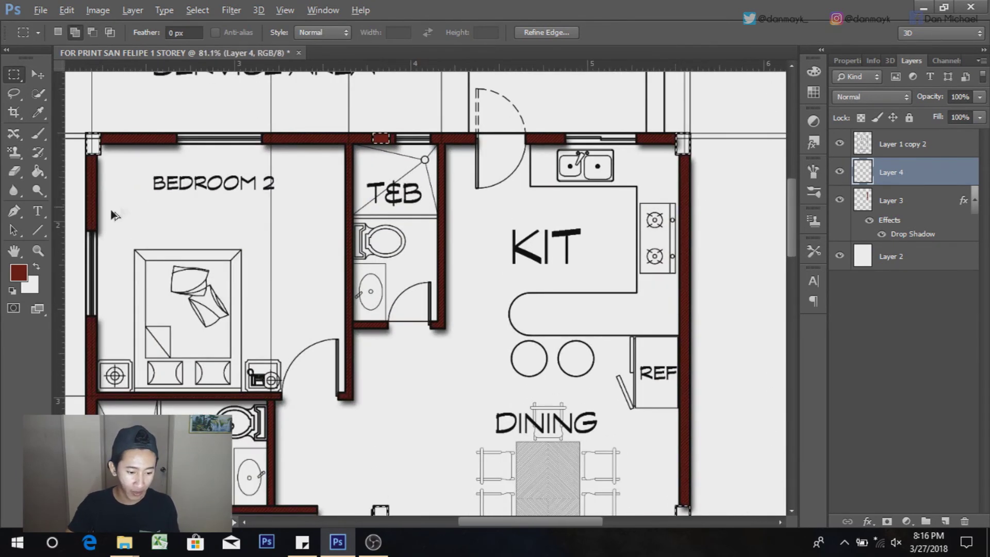
pyautogui.click(27, 276)
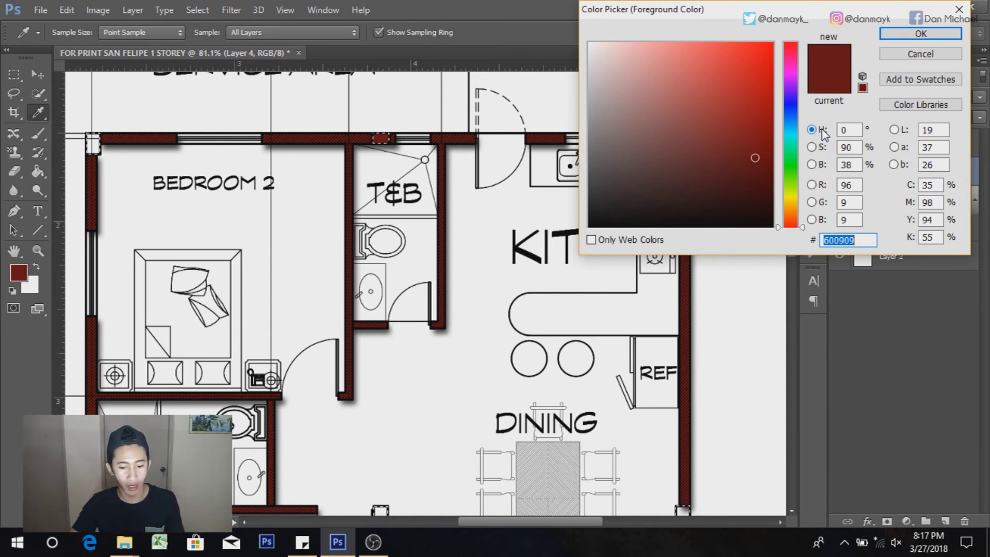
# Step: Set the foreground colour to black #000000 and fill the selected column squares
pyautogui.click(514, 290)
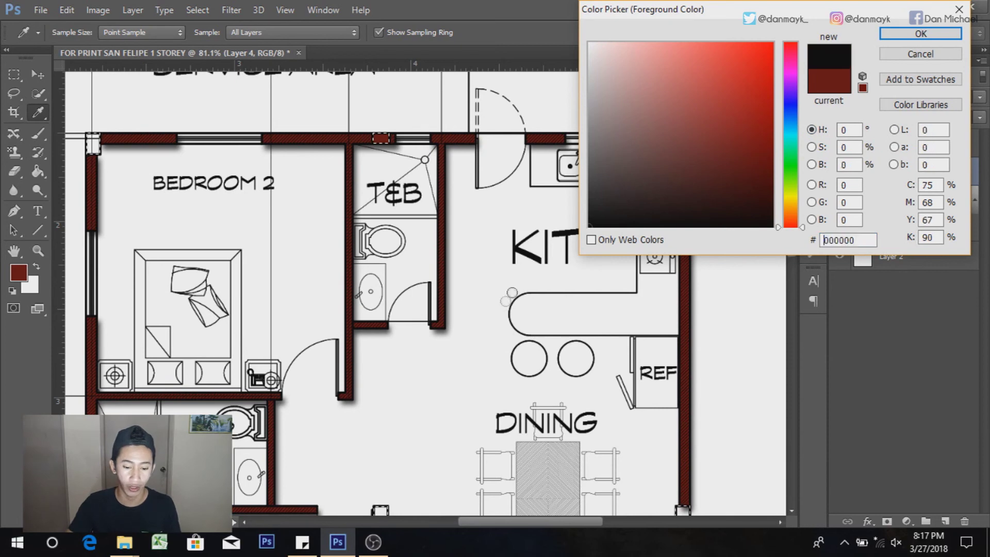
pyautogui.click(921, 33)
pyautogui.click(42, 167)
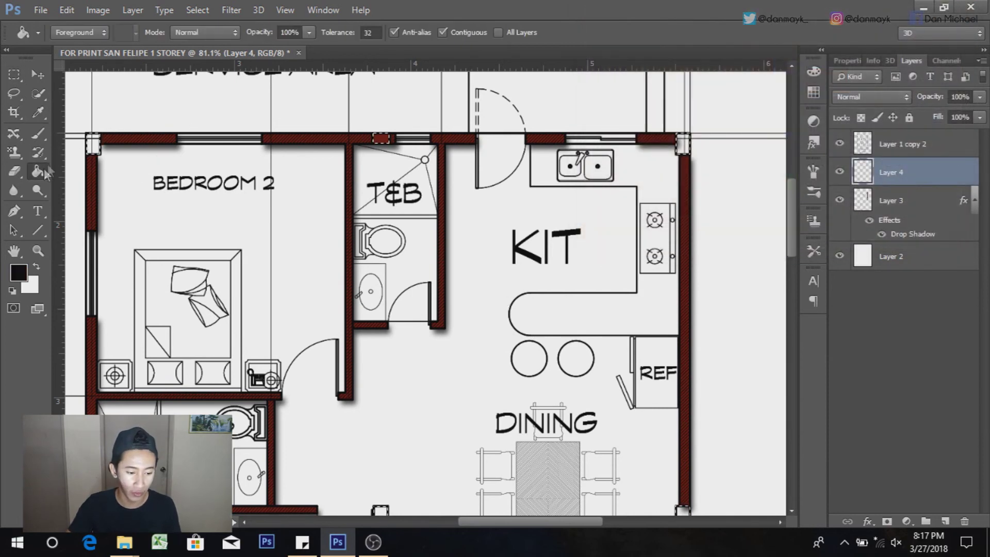
pyautogui.click(93, 148)
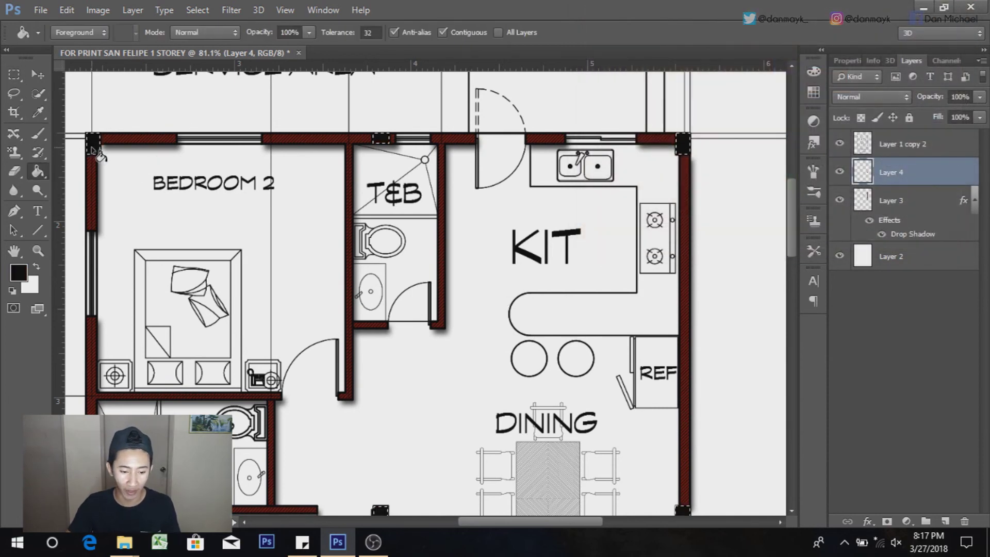
# Step: Zoom around the plan to check the black column posts
pyautogui.scroll(3, 709, 132)
pyautogui.scroll(-2, 708, 130)
pyautogui.scroll(-4, 709, 131)
pyautogui.scroll(3, 252, 260)
pyautogui.scroll(-3, 648, 423)
pyautogui.scroll(3, 573, 361)
pyautogui.scroll(2, 575, 365)
pyautogui.scroll(-3, 577, 366)
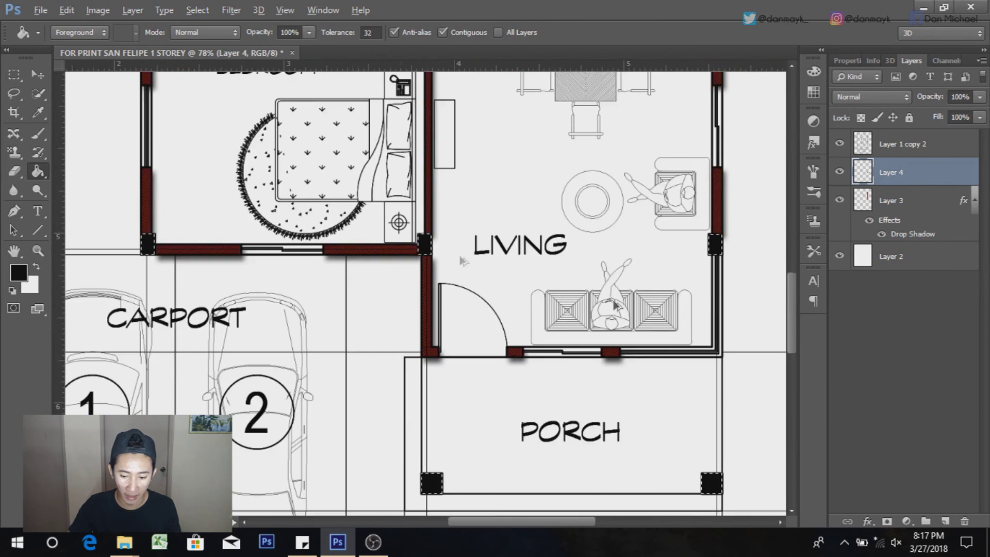
pyautogui.click(868, 521)
# Step: Give Layer 4's black columns a drop shadow with 15 px distance
pyautogui.click(881, 504)
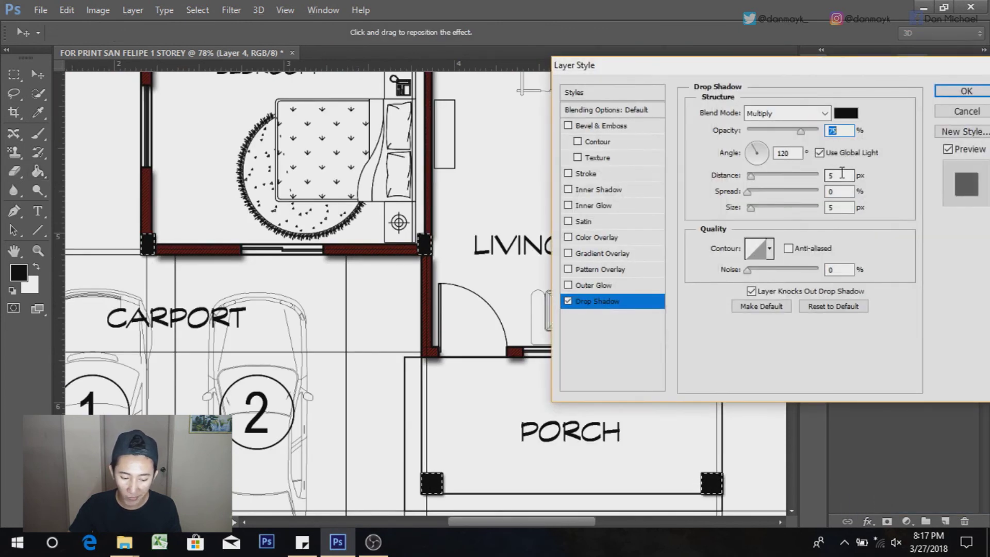
pyautogui.doubleClick(841, 175)
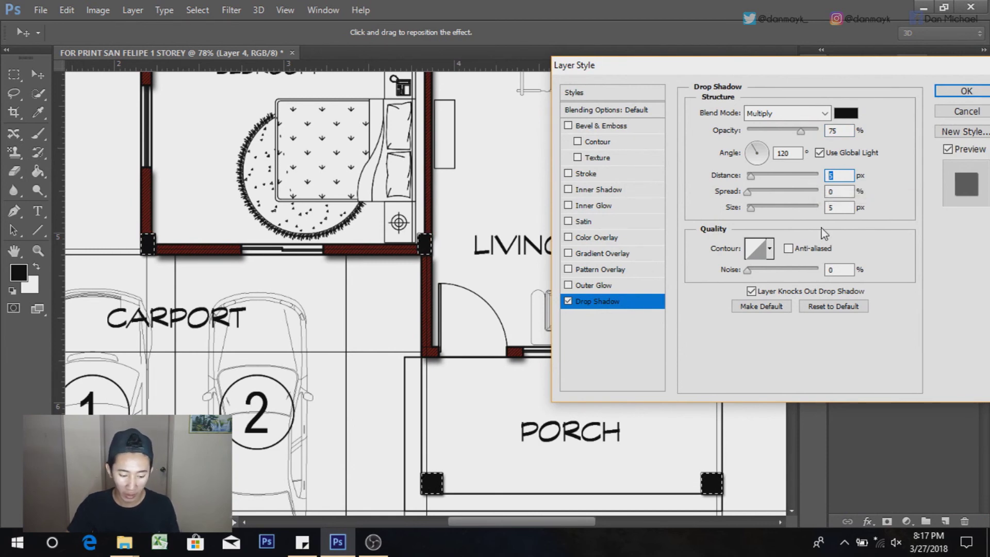
pyautogui.write('15')
pyautogui.press('Return')
pyautogui.hotkey('ctrl', '0')
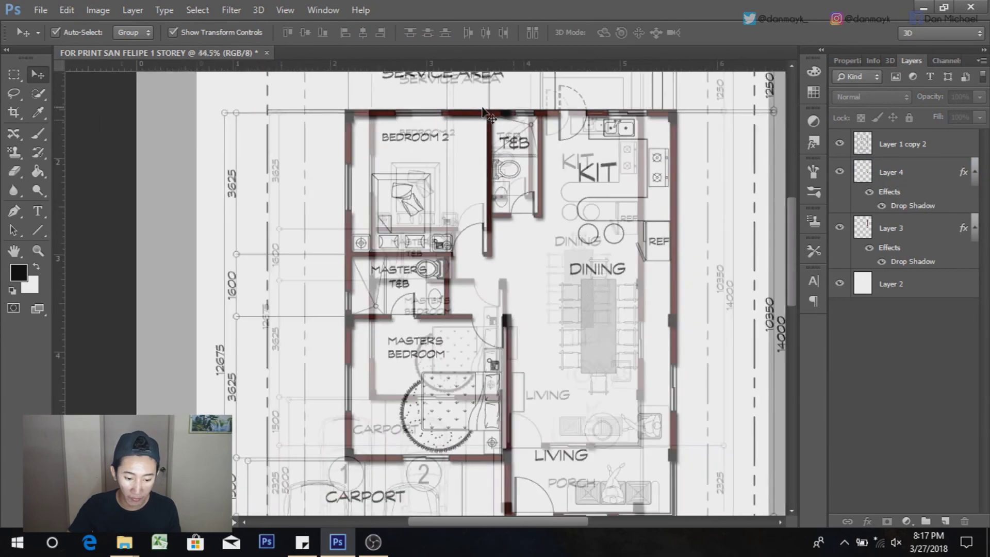
# Step: Select wall Layer 3 and add a new empty layer above it
pyautogui.scroll(3, 465, 150)
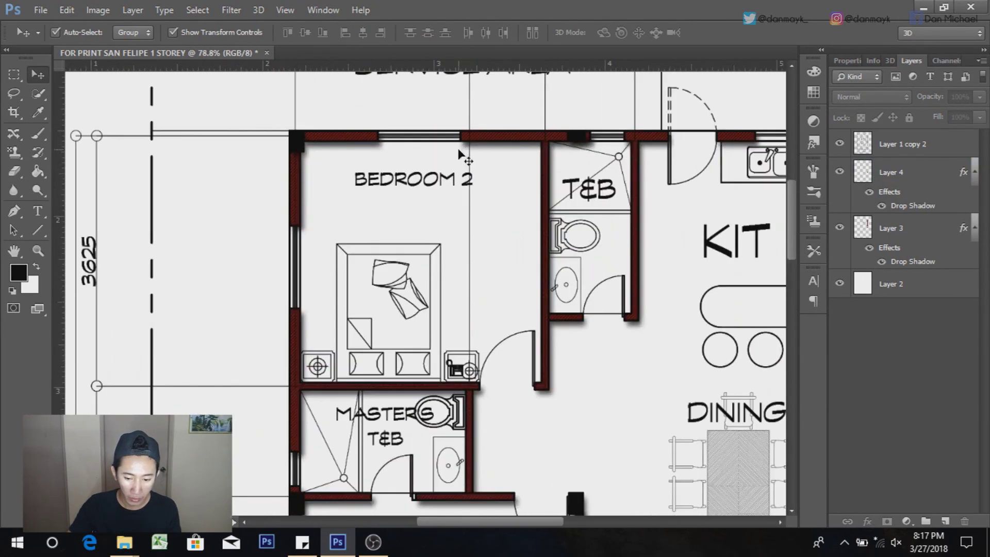
pyautogui.click(899, 179)
pyautogui.click(905, 235)
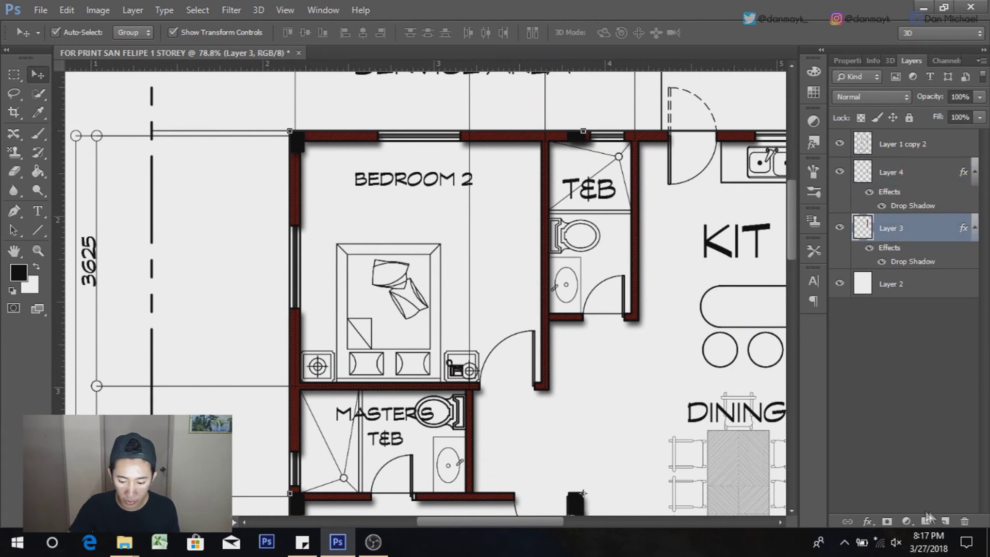
pyautogui.click(945, 520)
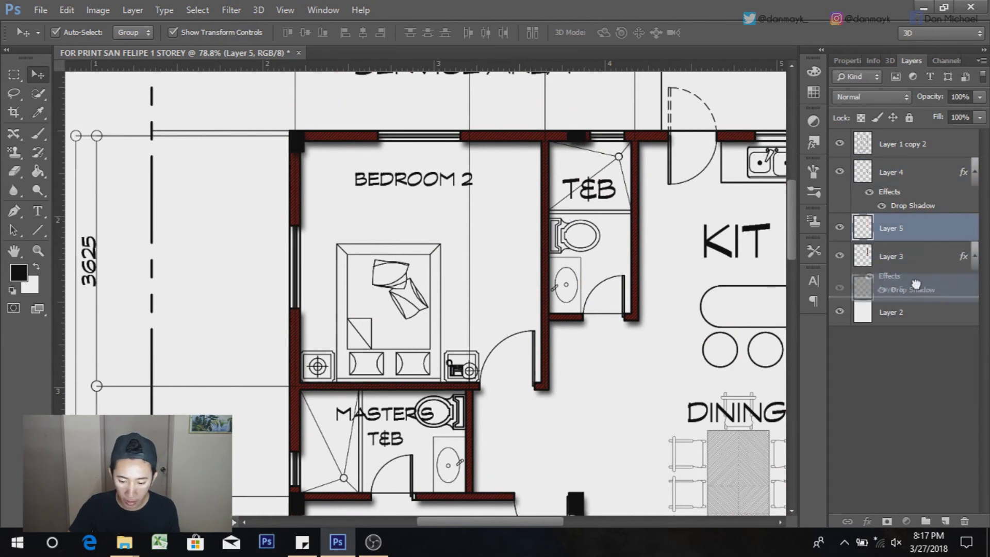
# Step: Move Layer 5 below the walls layer and marquee-select Bedroom 2's floor area
pyautogui.moveTo(915, 228); pyautogui.dragTo(919, 289)
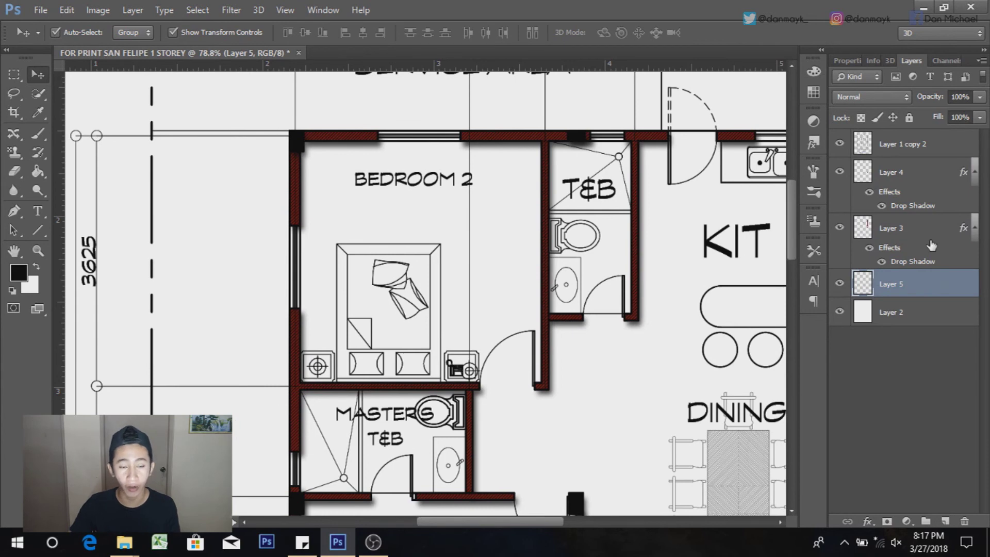
pyautogui.scroll(1, 392, 288)
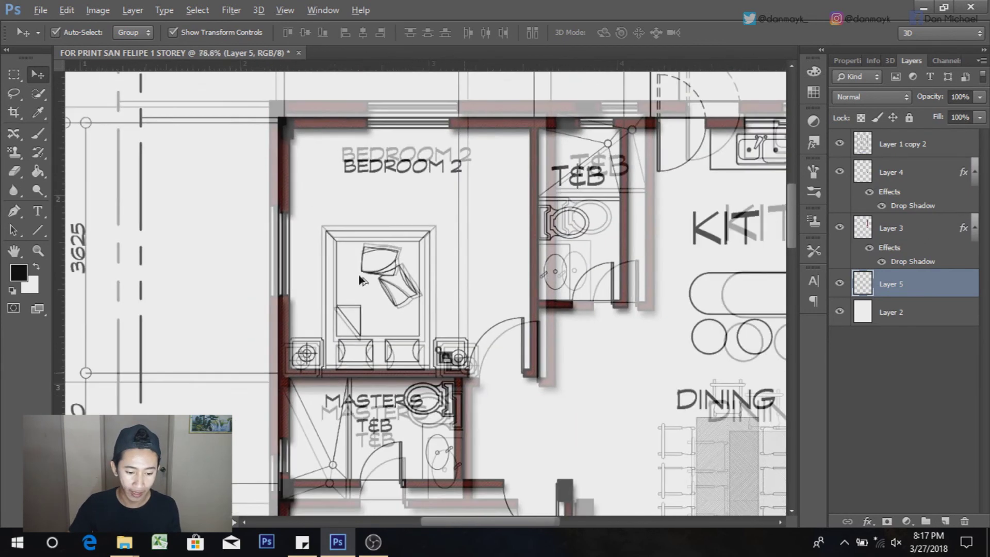
pyautogui.click(19, 73)
pyautogui.scroll(3, 283, 127)
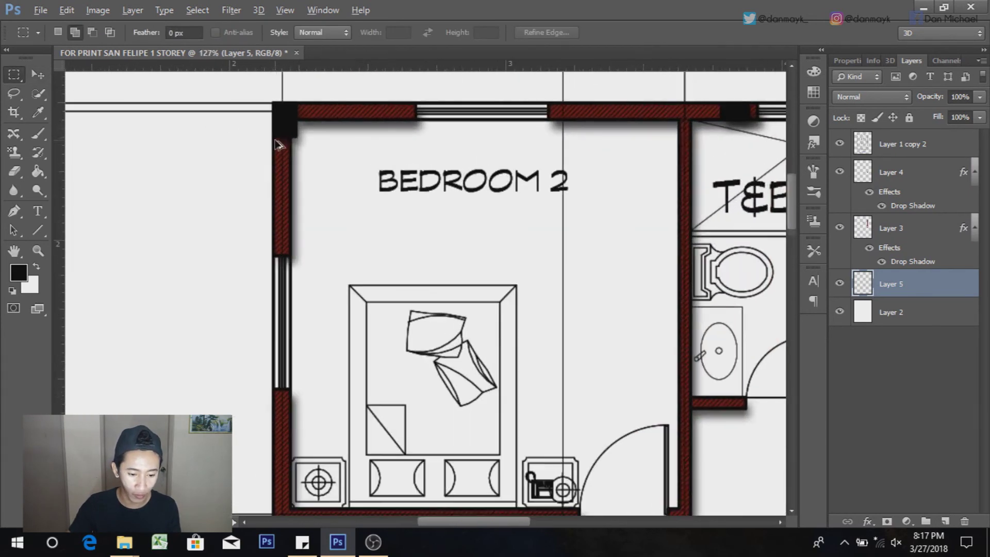
pyautogui.scroll(4, 283, 127)
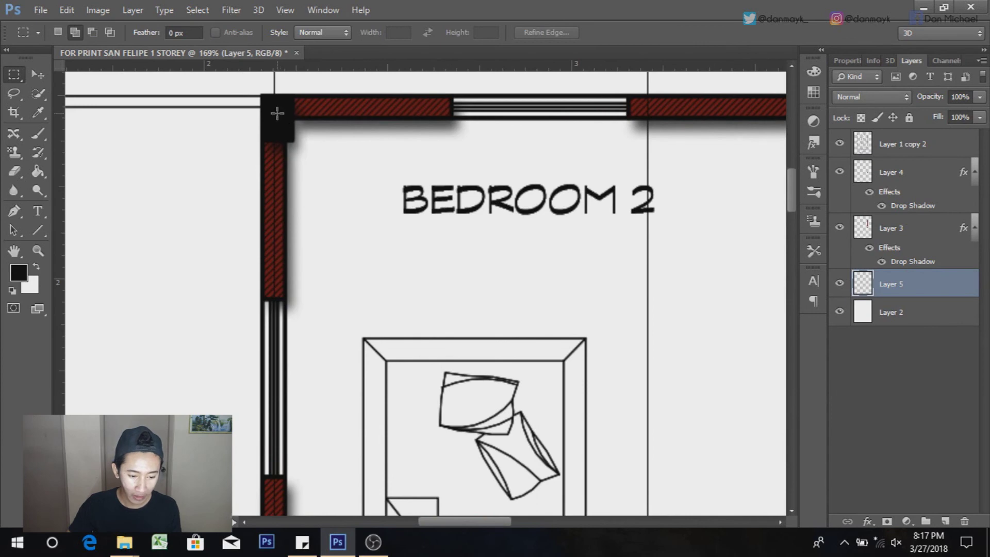
pyautogui.moveTo(277, 113); pyautogui.dragTo(834, 421)
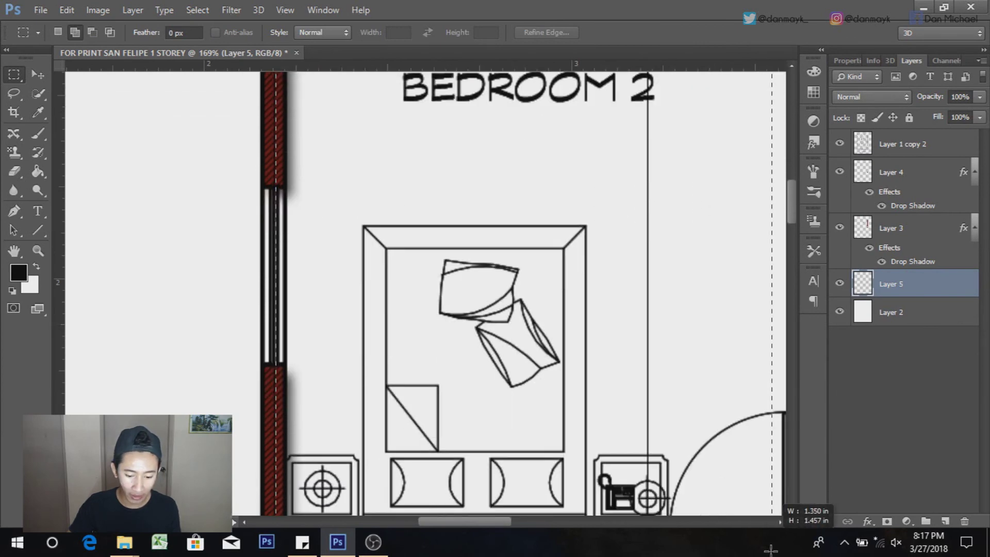
pyautogui.moveTo(835, 422); pyautogui.dragTo(532, 366)
pyautogui.scroll(-5, 516, 407)
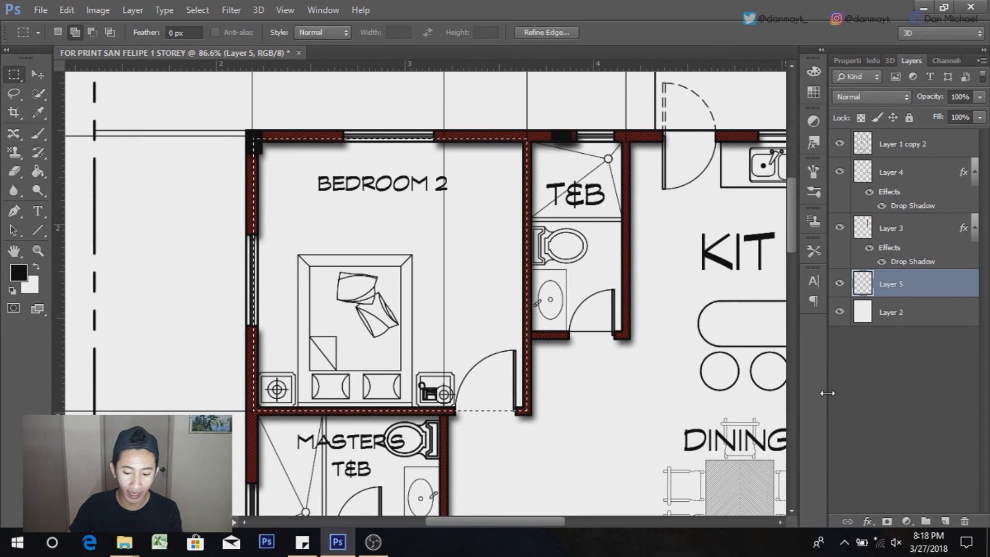
pyautogui.click(906, 521)
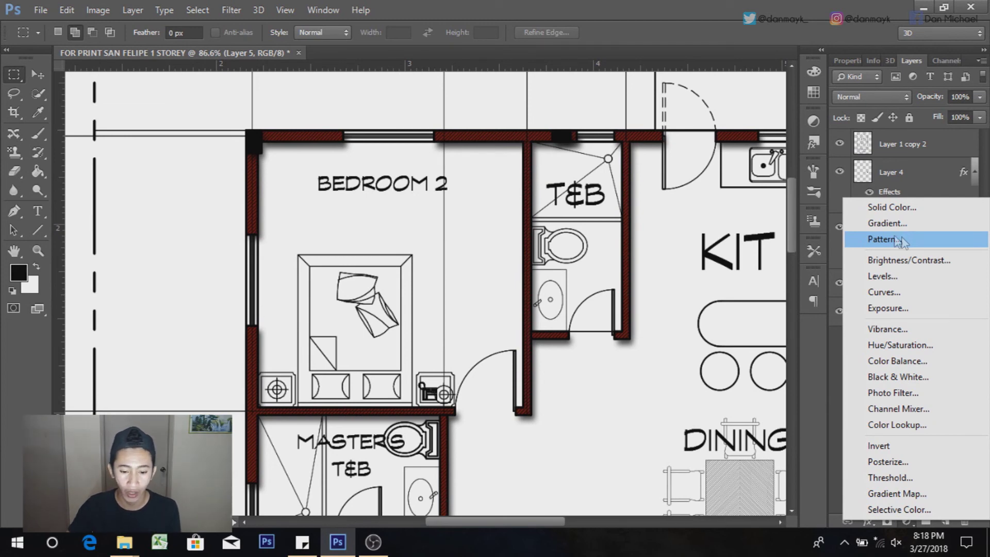
# Step: Open 1_metal rufing texture-seamless.jpg from the downloads folder on drive D:
pyautogui.click(627, 10)
pyautogui.click(40, 10)
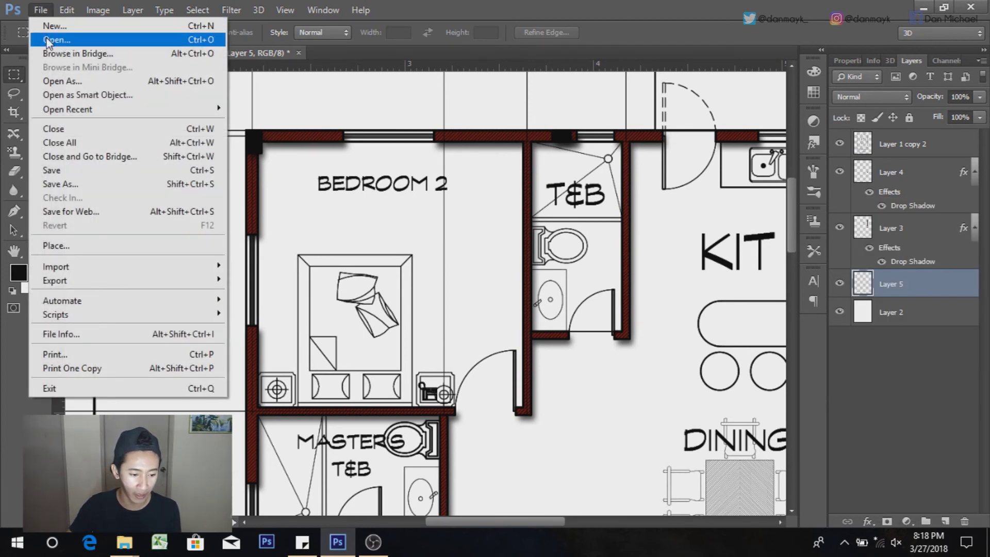
pyautogui.click(46, 38)
pyautogui.click(46, 212)
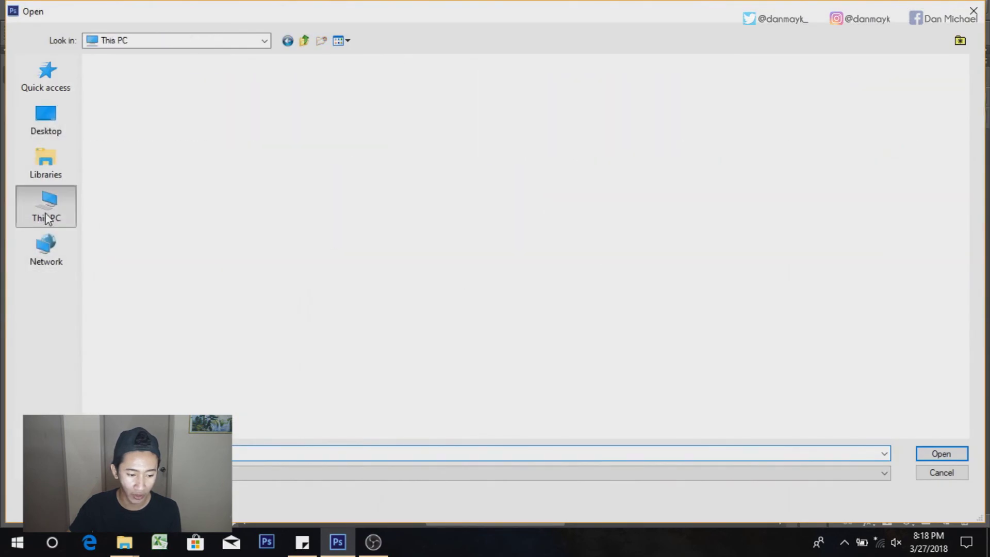
pyautogui.doubleClick(383, 183)
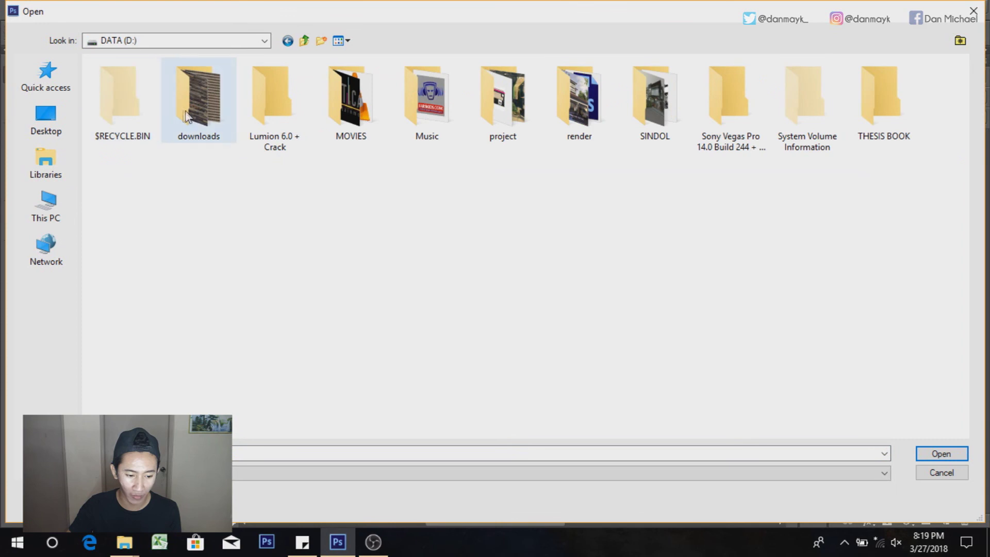
pyautogui.doubleClick(199, 100)
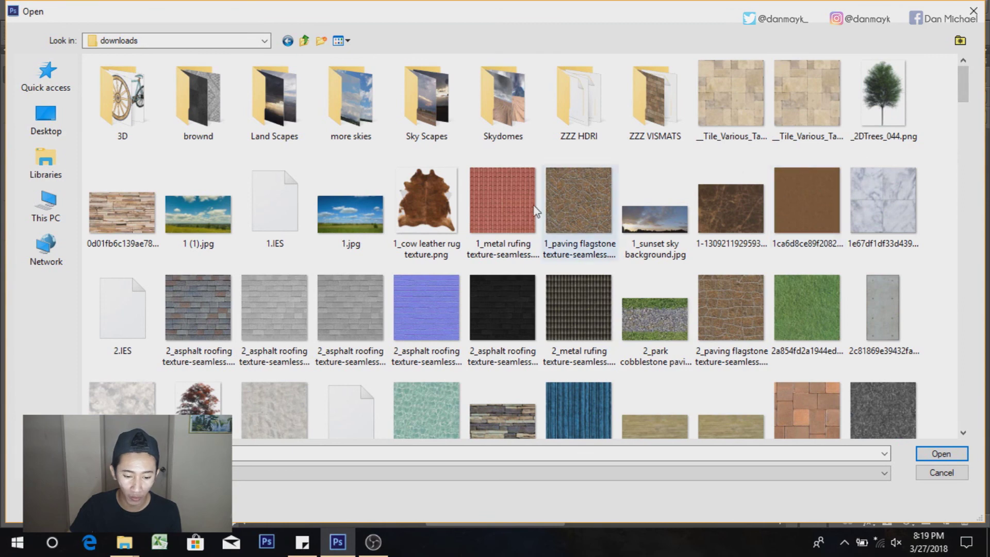
pyautogui.click(503, 202)
pyautogui.doubleClick(490, 208)
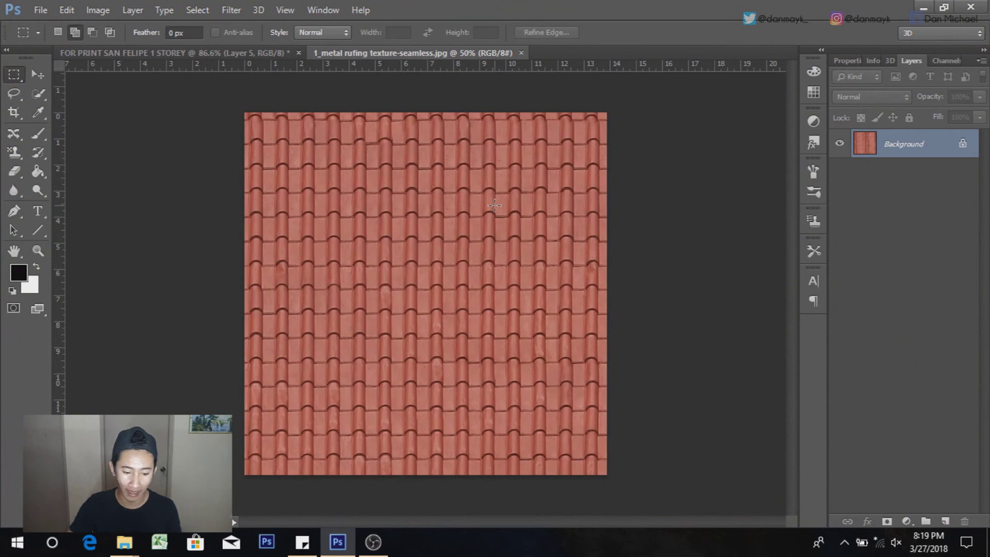
# Step: Define the roofing texture as a pattern, then close the texture document
pyautogui.click(71, 11)
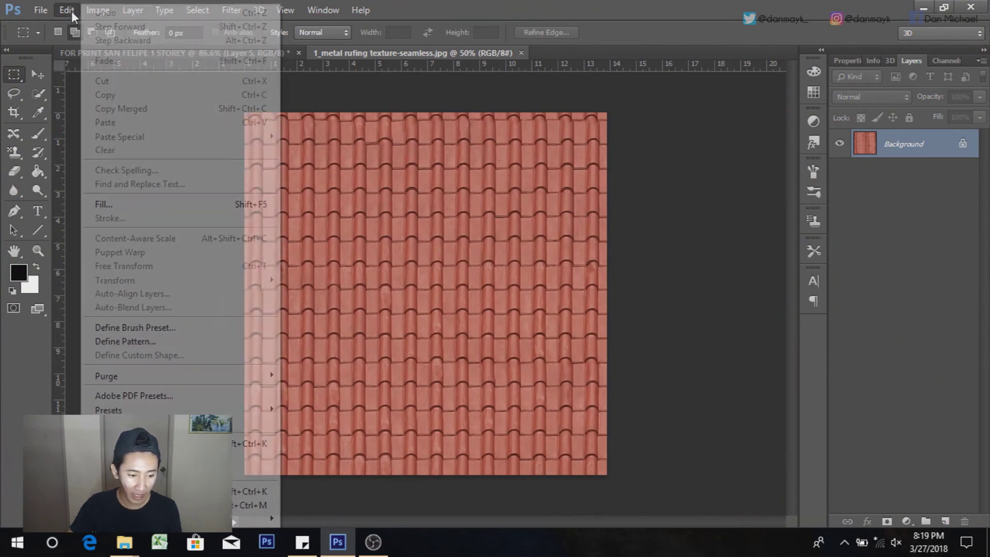
pyautogui.click(125, 341)
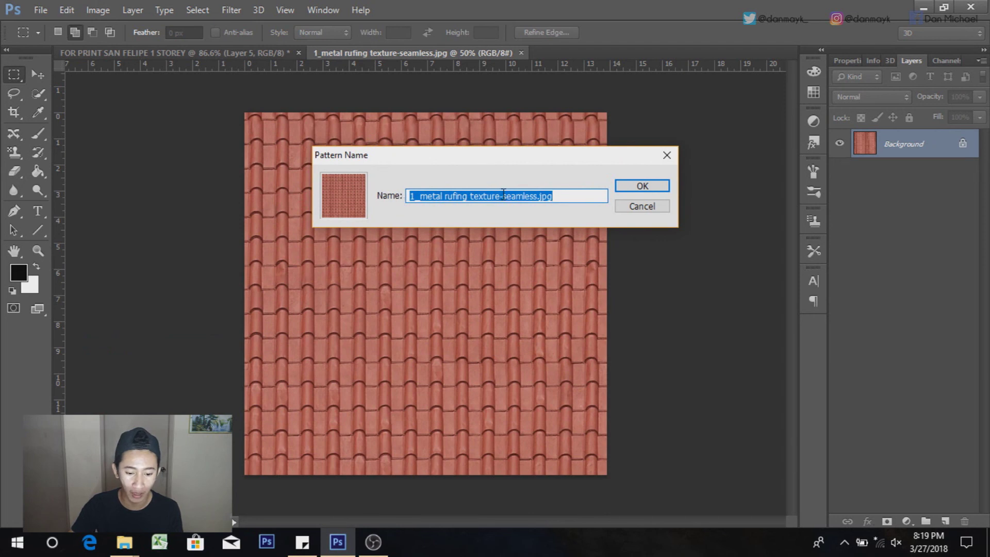
pyautogui.click(630, 188)
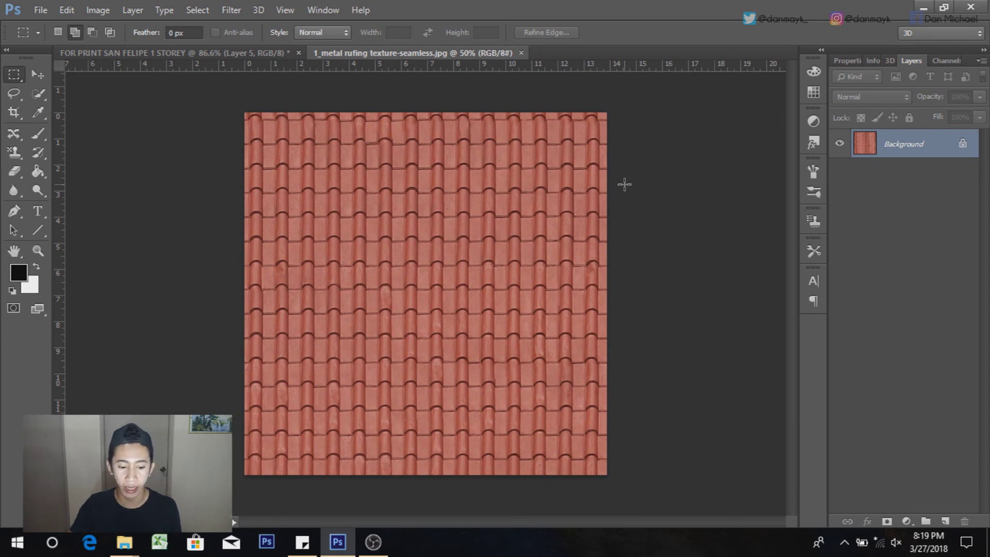
pyautogui.click(521, 53)
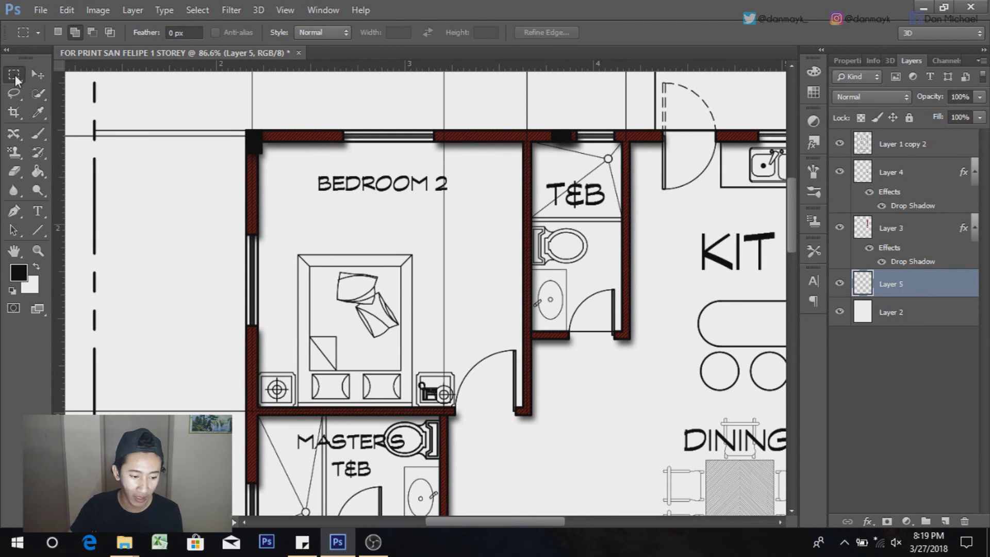
# Step: Marquee-select the Bedroom 2 floor area
pyautogui.scroll(2, 261, 154)
pyautogui.moveTo(234, 137); pyautogui.dragTo(595, 498)
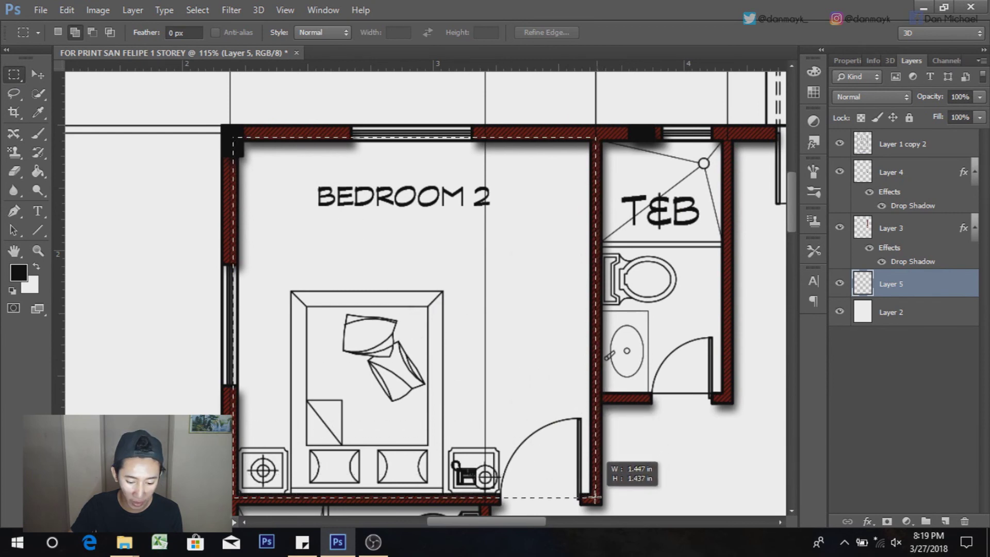
pyautogui.moveTo(596, 498); pyautogui.dragTo(593, 497)
pyautogui.scroll(-1, 619, 412)
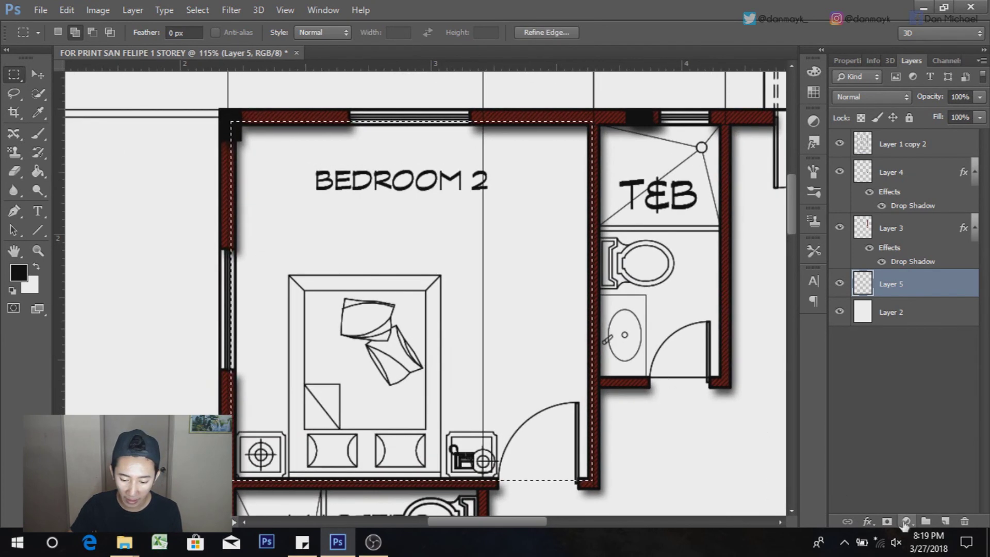
# Step: Fill the Bedroom 2 selection with a light wood plank pattern at 20% scale
pyautogui.click(906, 521)
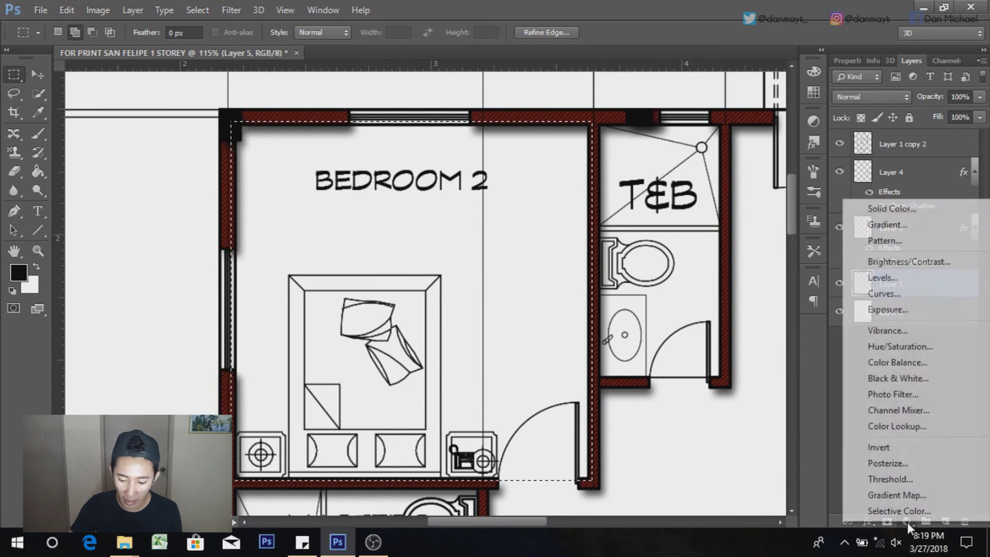
pyautogui.click(921, 239)
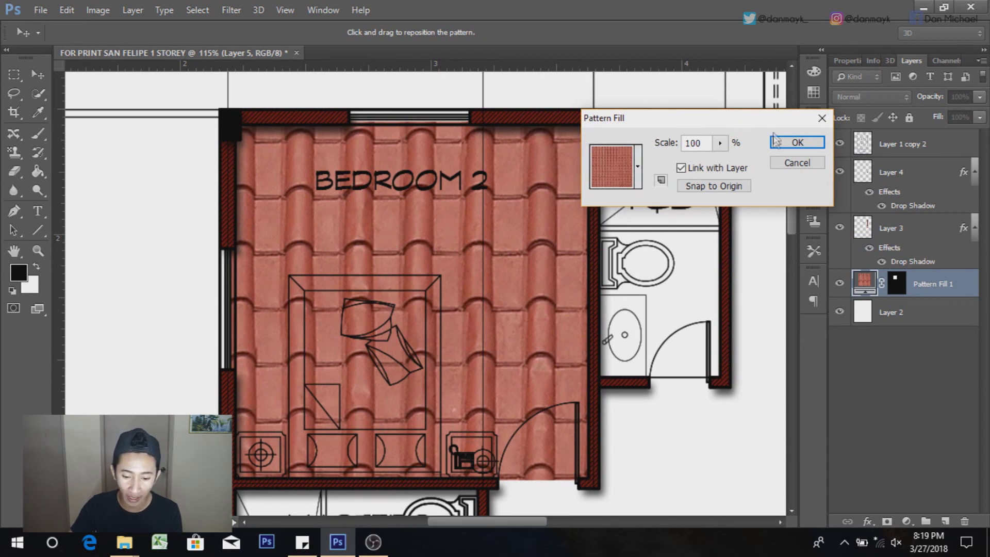
pyautogui.click(639, 170)
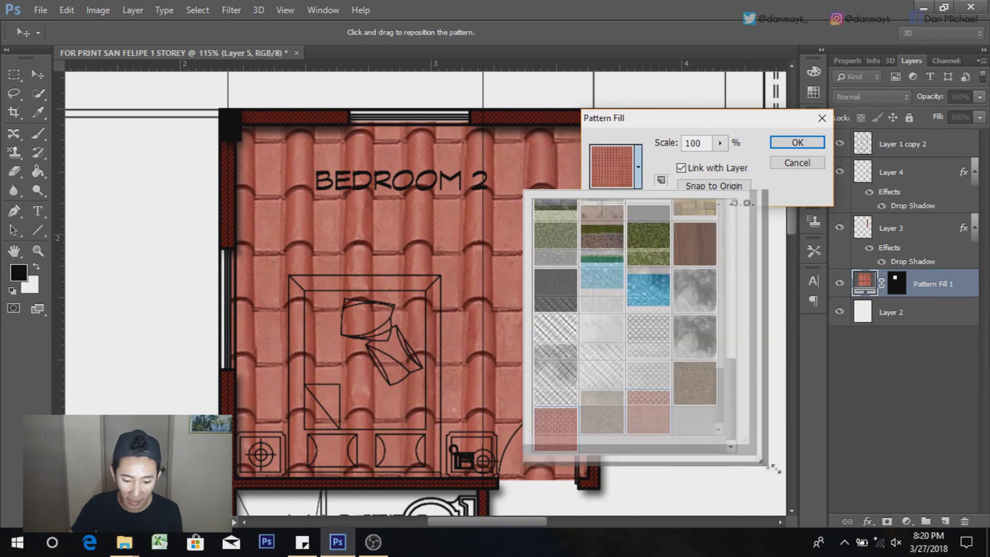
pyautogui.moveTo(704, 300); pyautogui.dragTo(830, 480)
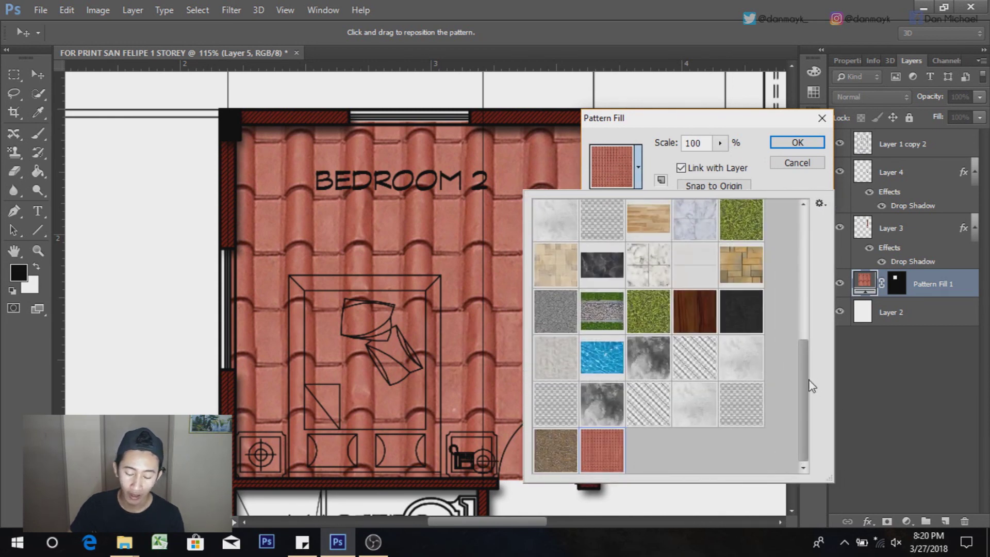
pyautogui.moveTo(806, 391)
pyautogui.mouseDown()
pyautogui.moveTo(811, 254)
pyautogui.moveTo(810, 374)
pyautogui.mouseUp()
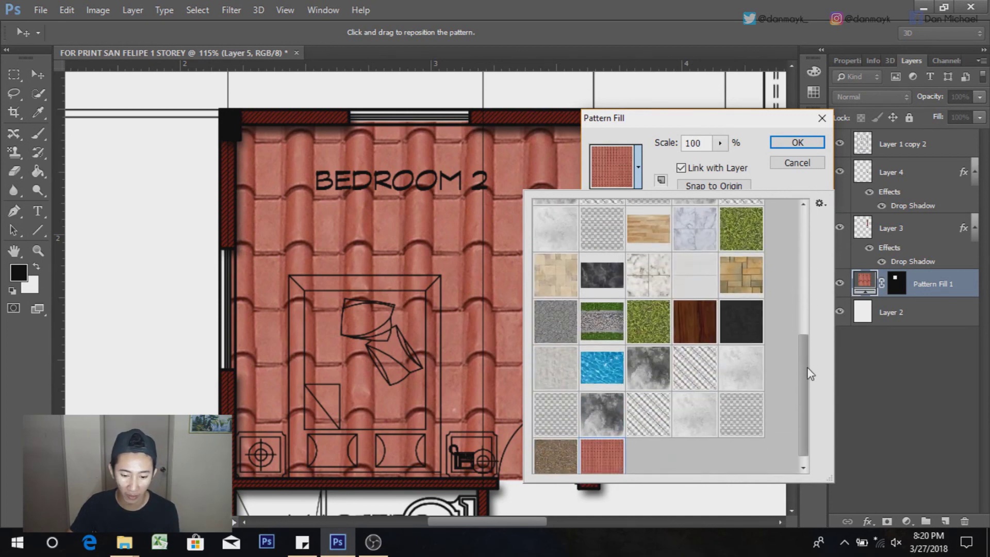
pyautogui.click(660, 238)
pyautogui.click(658, 170)
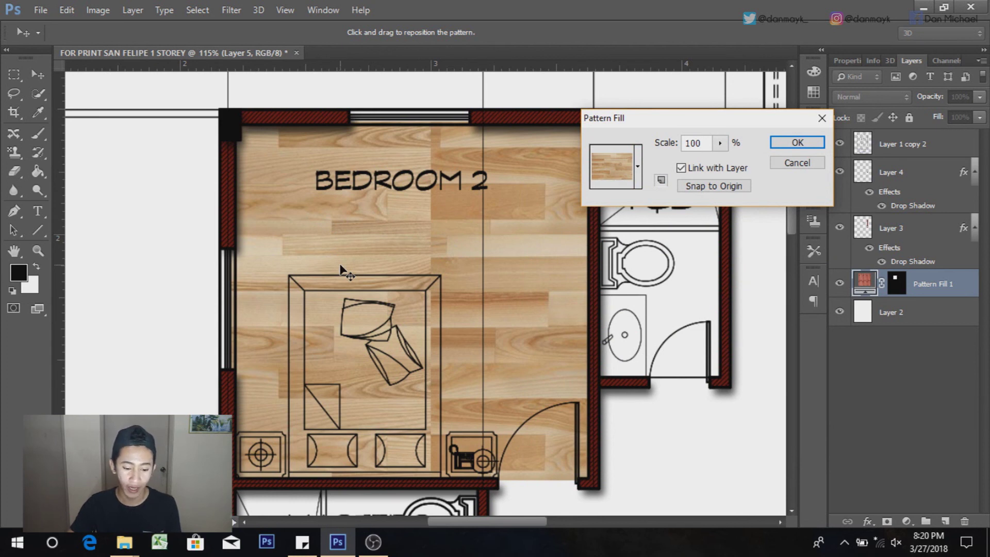
pyautogui.click(721, 143)
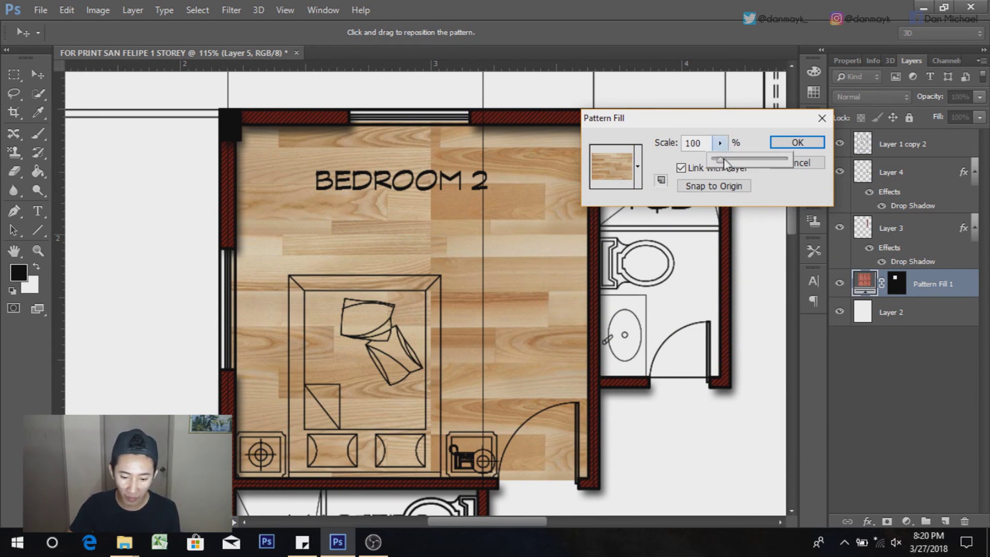
pyautogui.click(709, 144)
pyautogui.write('50')
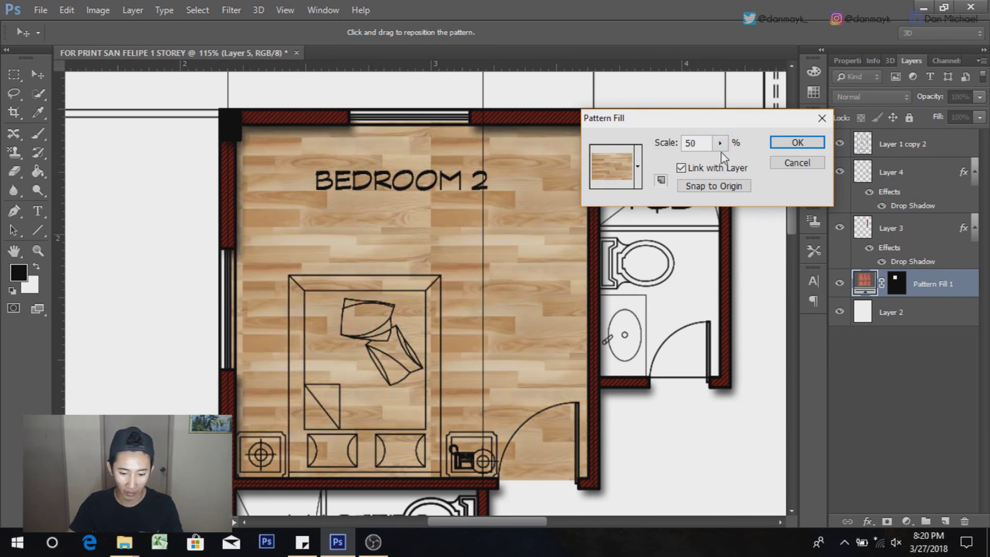
pyautogui.write('2-')
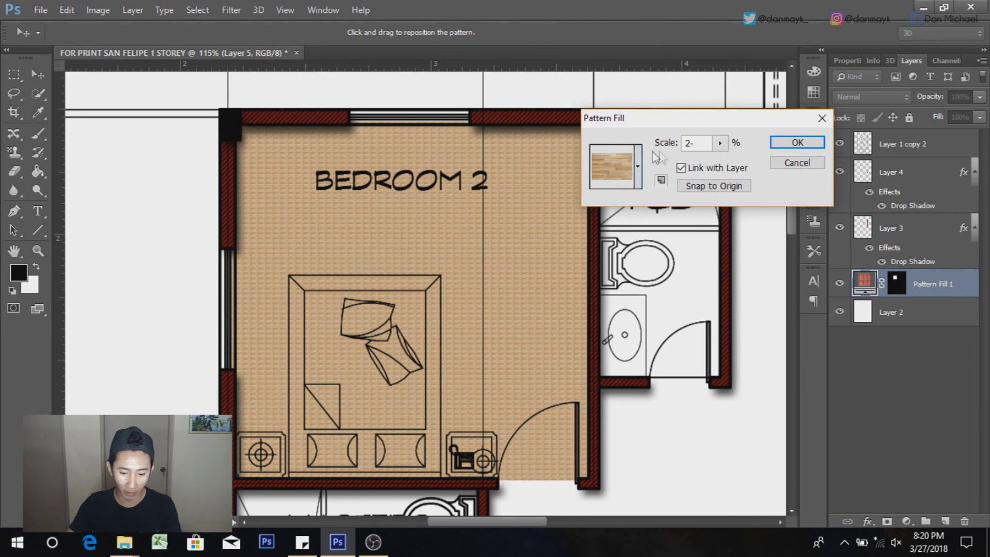
pyautogui.click(658, 148)
pyautogui.write('0')
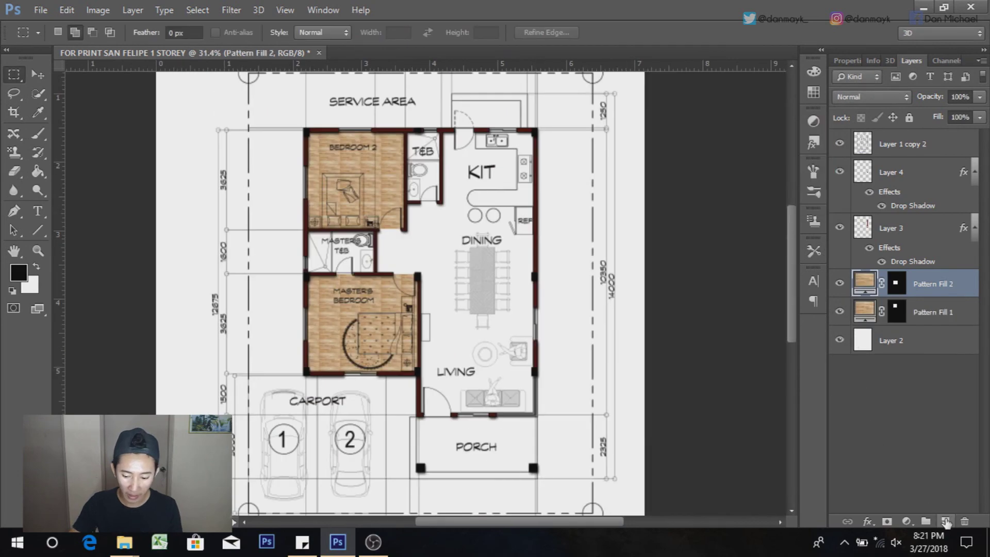
# Step: Add a new empty layer above the floor fill layers
pyautogui.click(945, 522)
pyautogui.scroll(3, 461, 104)
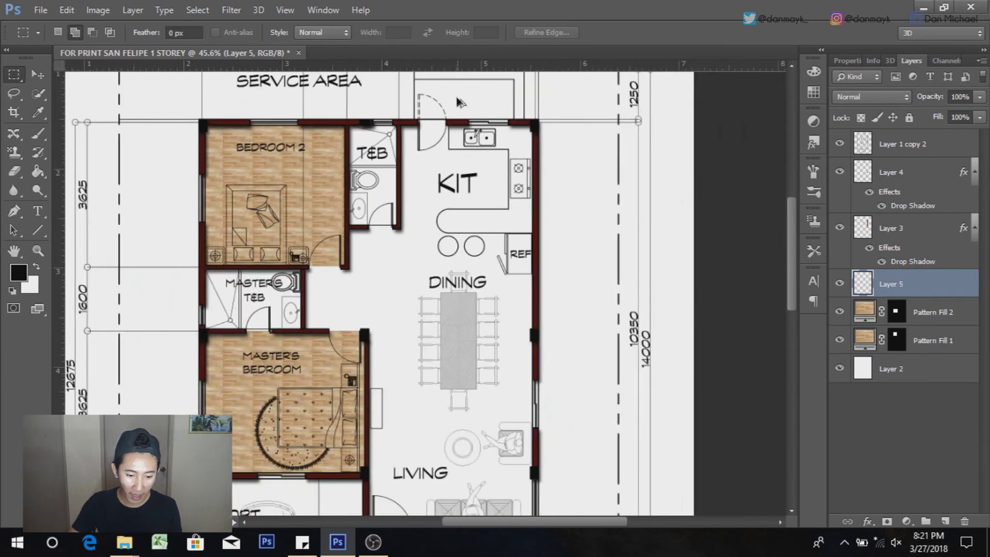
pyautogui.scroll(-3, 460, 105)
pyautogui.scroll(3, 488, 443)
pyautogui.scroll(-3, 488, 444)
pyautogui.scroll(1, 542, 459)
pyautogui.scroll(1, 542, 466)
pyautogui.scroll(2, 543, 466)
pyautogui.scroll(1, 512, 443)
pyautogui.scroll(1, 519, 435)
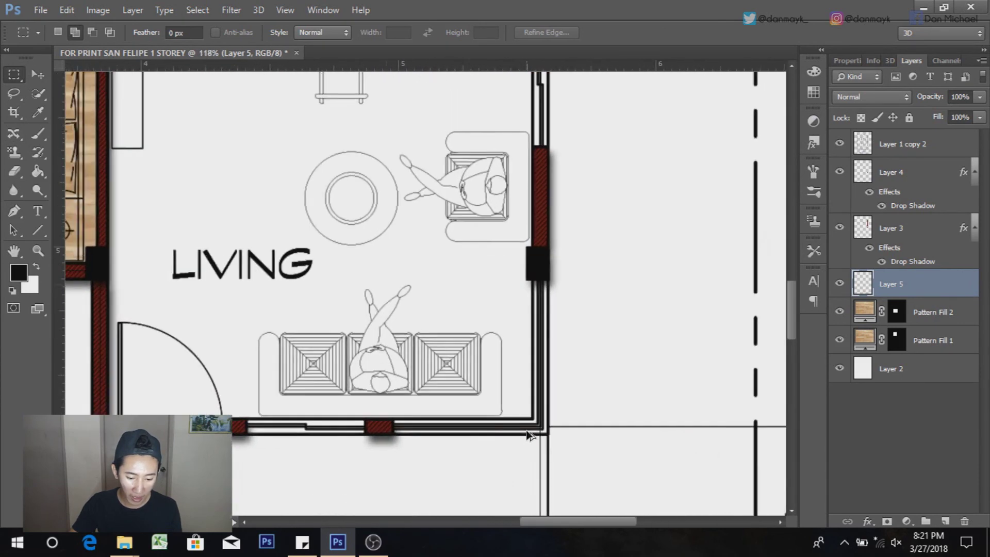
pyautogui.scroll(1, 531, 433)
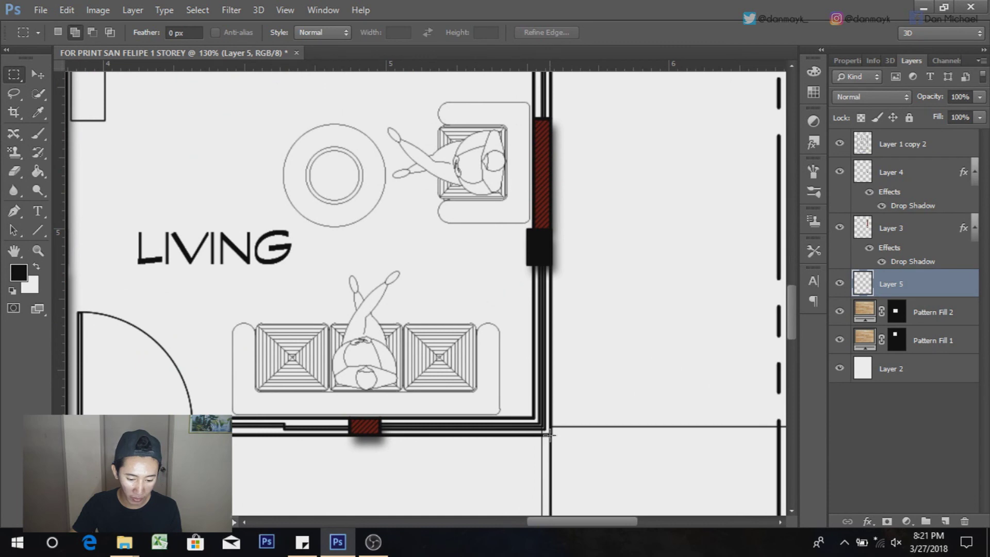
# Step: Marquee-select the living, dining and kitchen floor, including the kitchen's top strip
pyautogui.moveTo(550, 435)
pyautogui.mouseDown()
pyautogui.moveTo(80, 53)
pyautogui.moveTo(90, 150)
pyautogui.mouseUp()
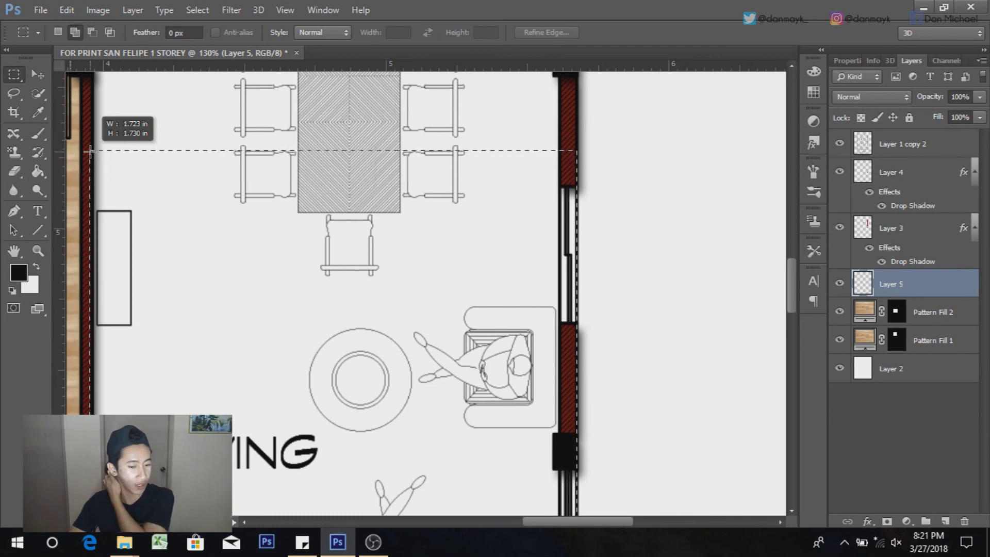
pyautogui.moveTo(90, 151); pyautogui.dragTo(94, 112)
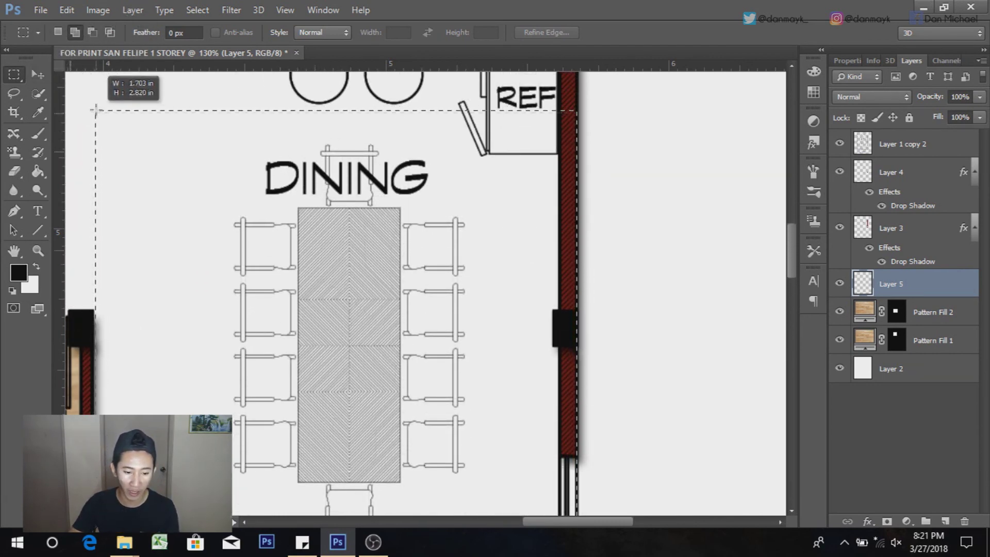
pyautogui.moveTo(93, 112); pyautogui.dragTo(97, 417)
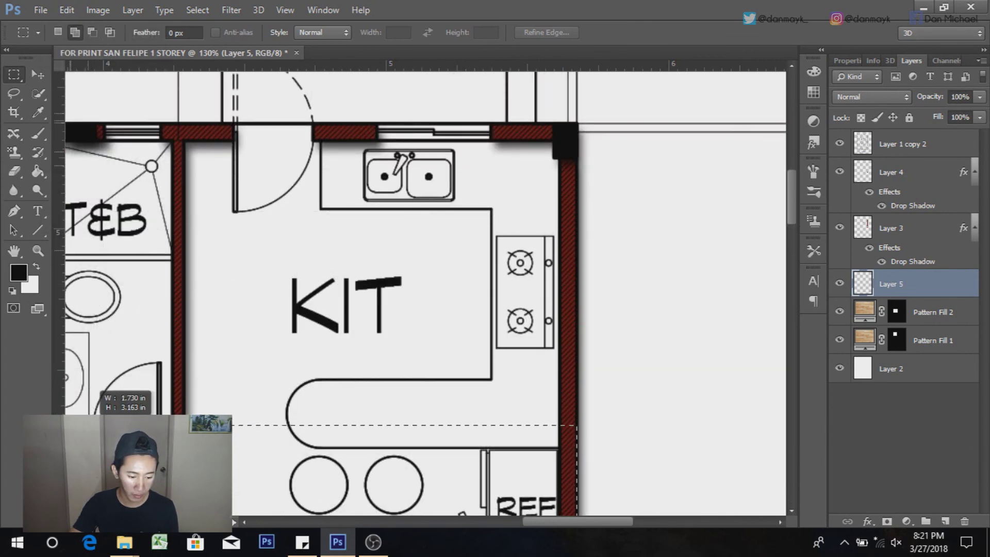
pyautogui.moveTo(97, 416); pyautogui.dragTo(97, 426)
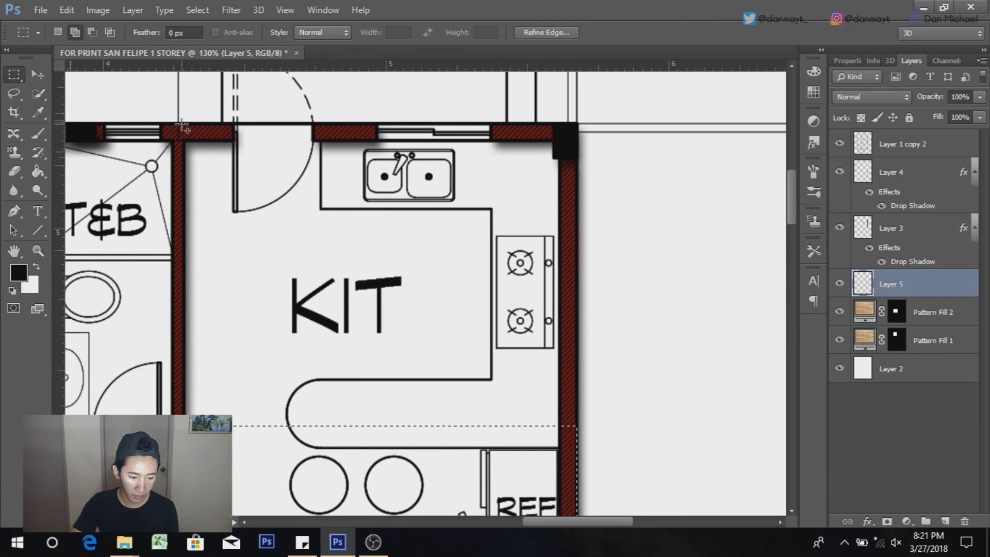
pyautogui.moveTo(182, 126); pyautogui.dragTo(411, 356)
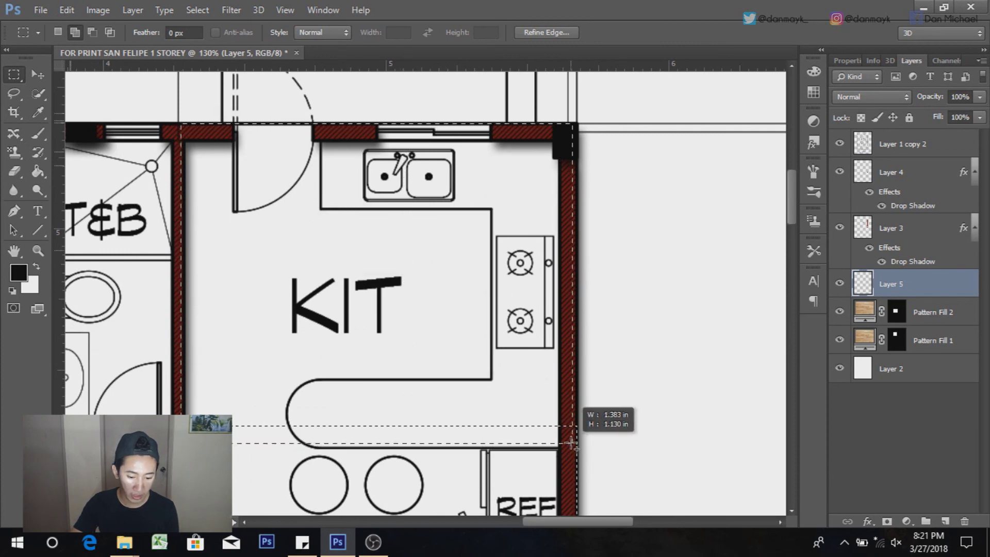
pyautogui.moveTo(563, 447); pyautogui.dragTo(563, 448)
pyautogui.moveTo(794, 201)
pyautogui.mouseDown()
pyautogui.moveTo(798, 271)
pyautogui.moveTo(801, 257)
pyautogui.mouseUp()
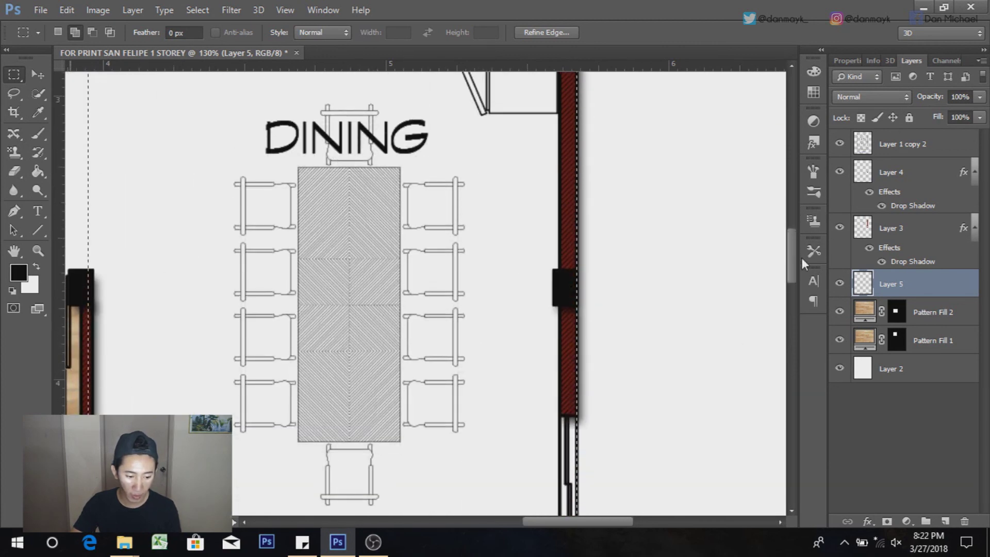
pyautogui.moveTo(614, 522); pyautogui.dragTo(552, 522)
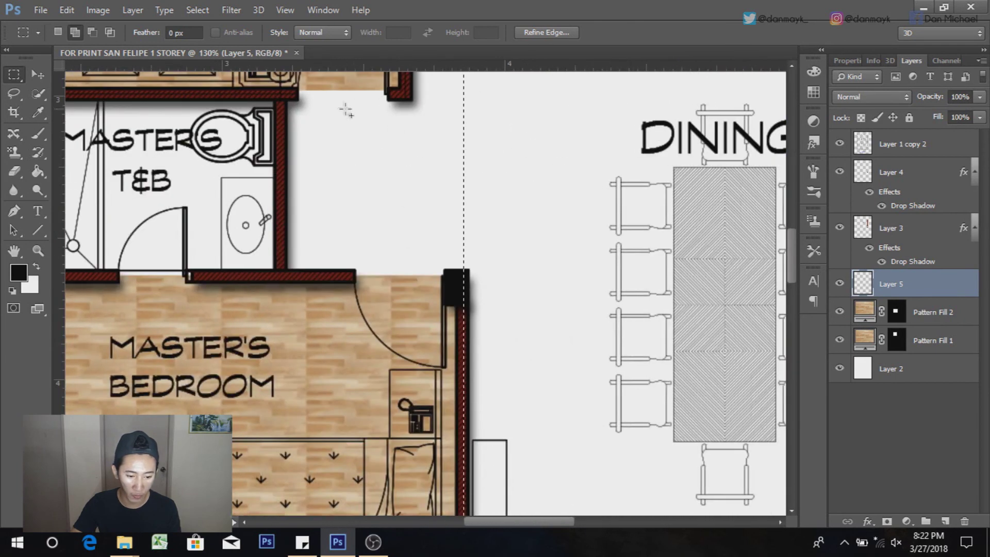
# Step: Extend the selection to the areas beside the master's bedroom and near the Bedroom 2 door
pyautogui.moveTo(283, 91); pyautogui.dragTo(487, 273)
pyautogui.scroll(-3, 366, 147)
pyautogui.scroll(2, 366, 147)
pyautogui.scroll(-2, 372, 135)
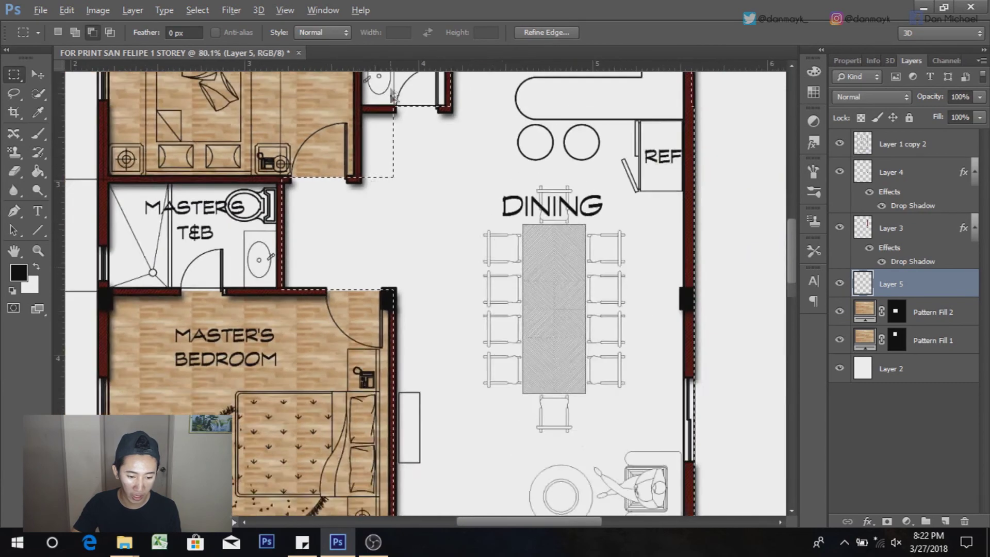
pyautogui.scroll(2, 376, 149)
pyautogui.scroll(2, 361, 145)
pyautogui.moveTo(325, 106); pyautogui.dragTo(428, 291)
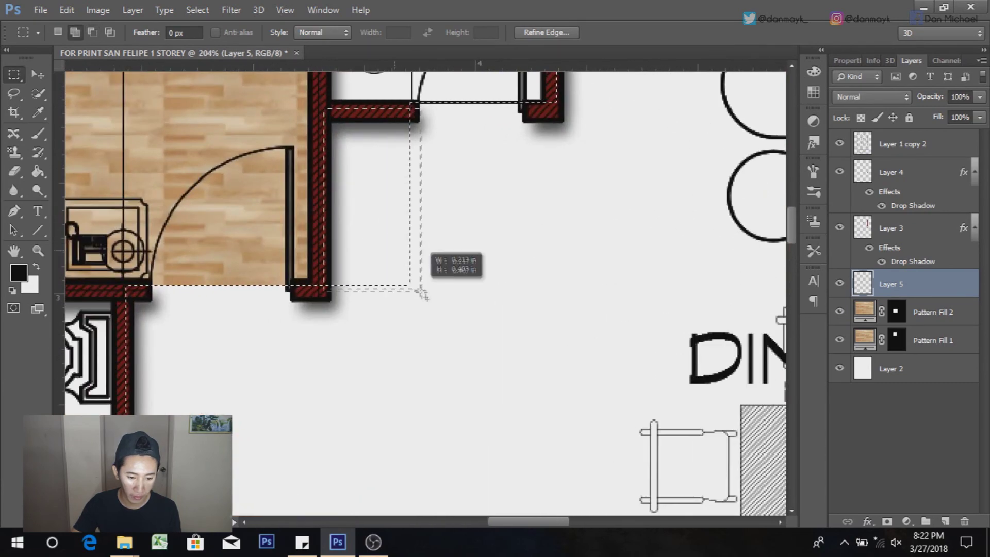
pyautogui.scroll(-2, 334, 232)
pyautogui.scroll(-2, 334, 232)
pyautogui.scroll(-1, 201, 239)
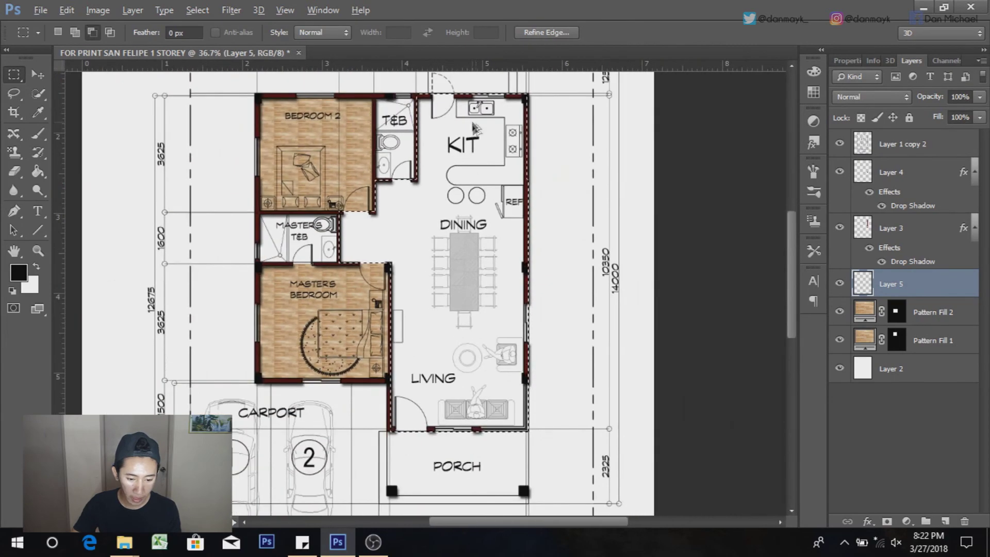
pyautogui.scroll(3, 480, 104)
pyautogui.scroll(-2, 479, 104)
pyautogui.scroll(-1, 480, 103)
pyautogui.scroll(1, 480, 108)
pyautogui.scroll(1, 482, 118)
pyautogui.scroll(1, 480, 118)
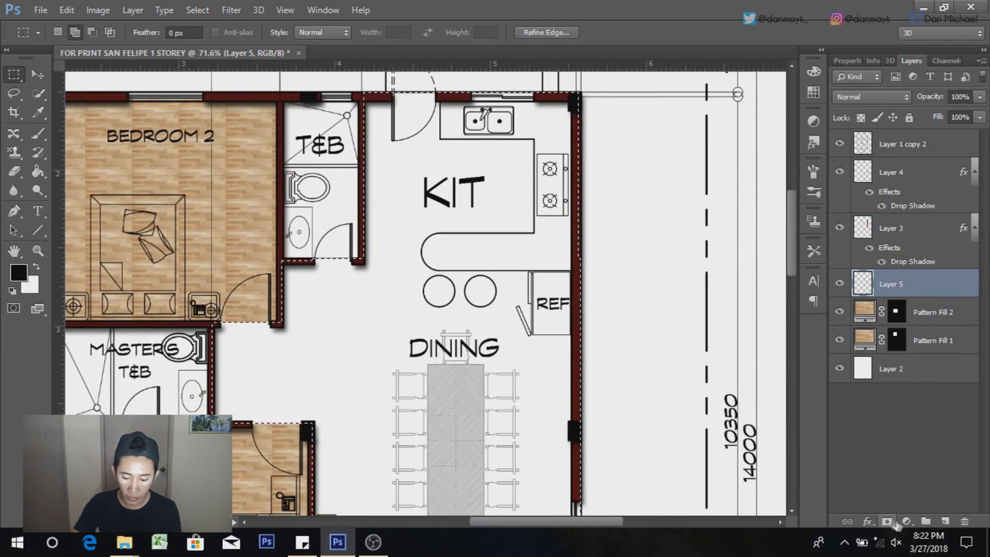
pyautogui.click(906, 521)
# Step: Fill the kitchen, dining and living selection with the light square tile pattern at 10% scale
pyautogui.click(898, 239)
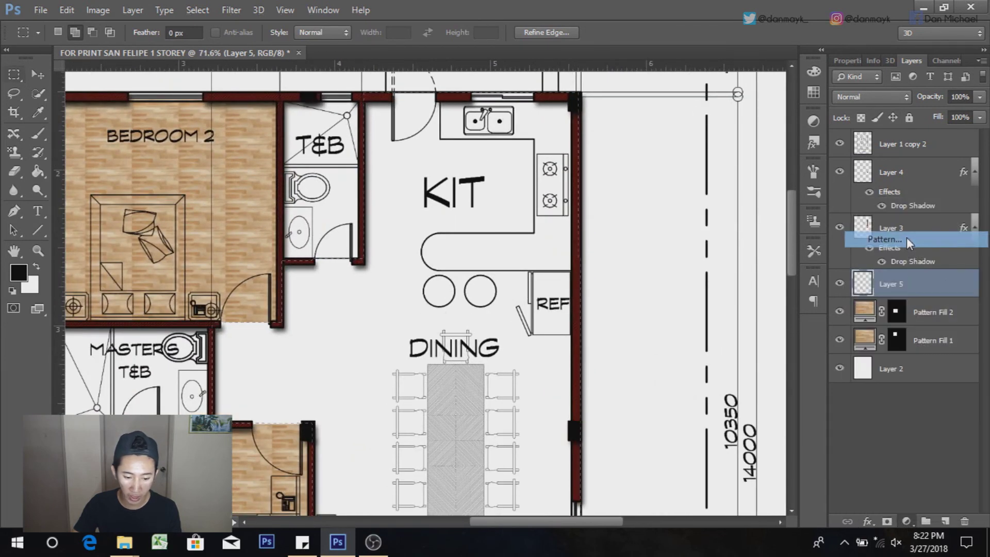
pyautogui.click(639, 168)
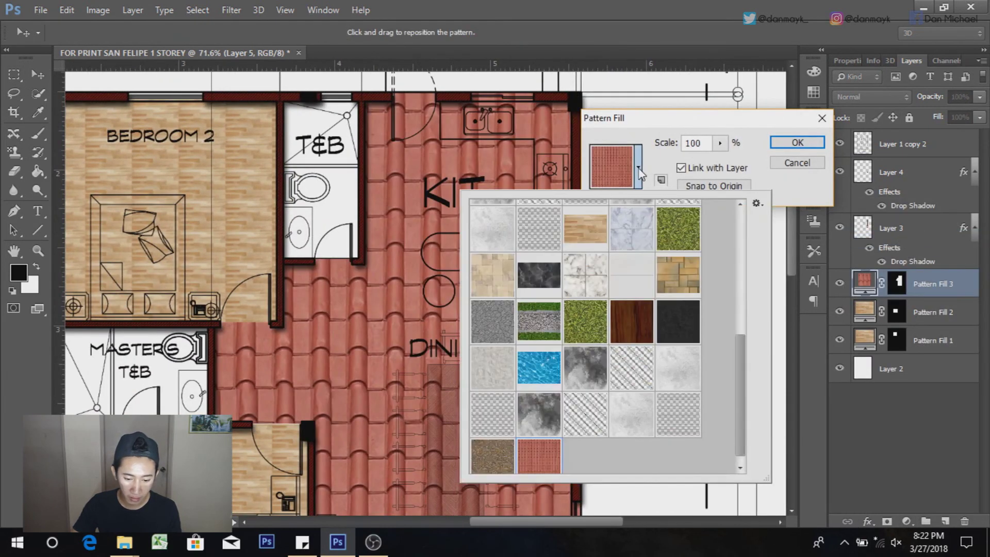
pyautogui.click(640, 285)
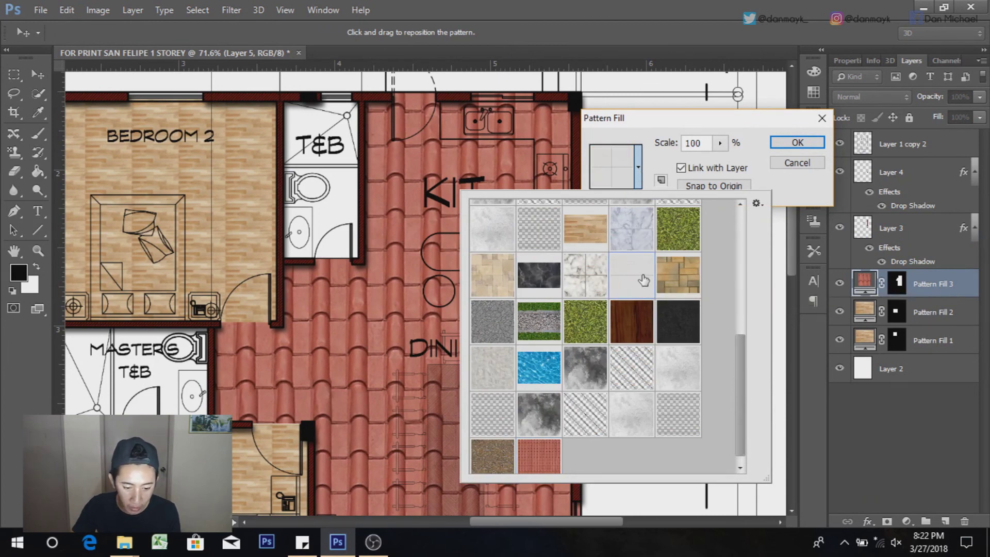
pyautogui.click(651, 181)
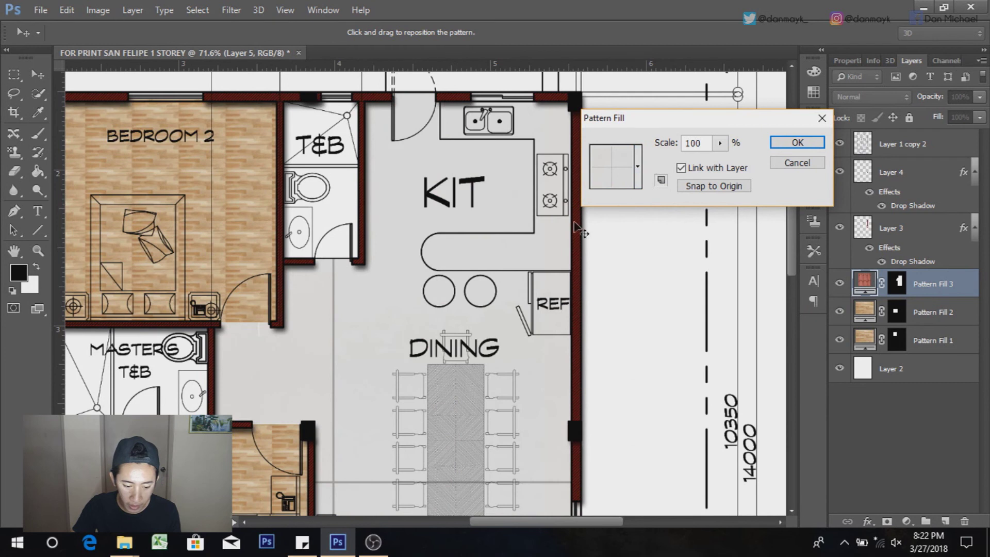
pyautogui.write('20')
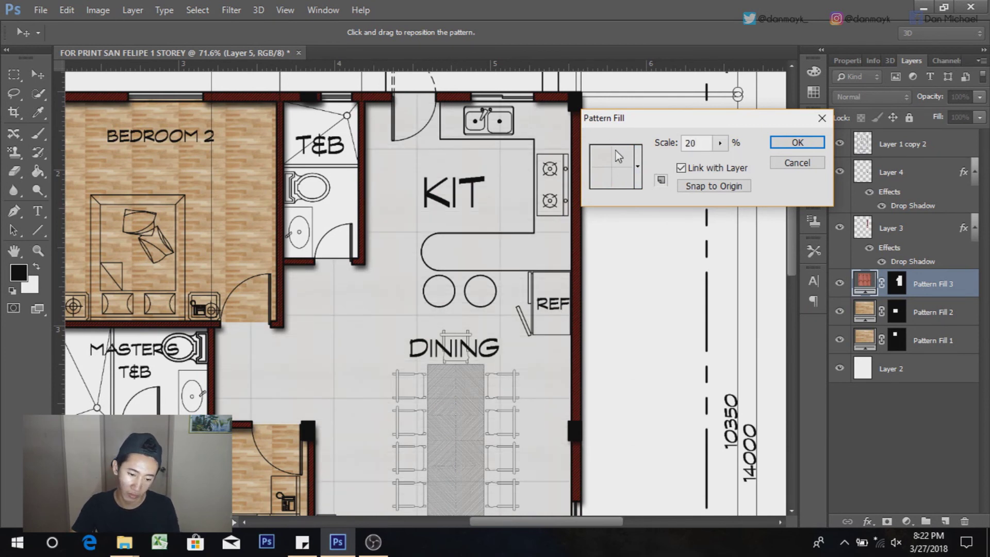
pyautogui.click(652, 141)
pyautogui.write('0')
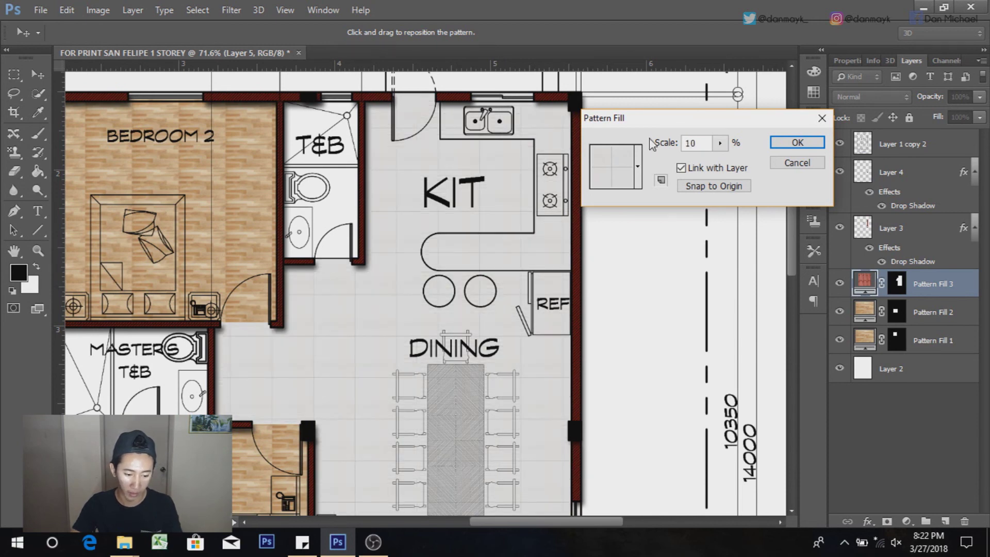
pyautogui.click(778, 144)
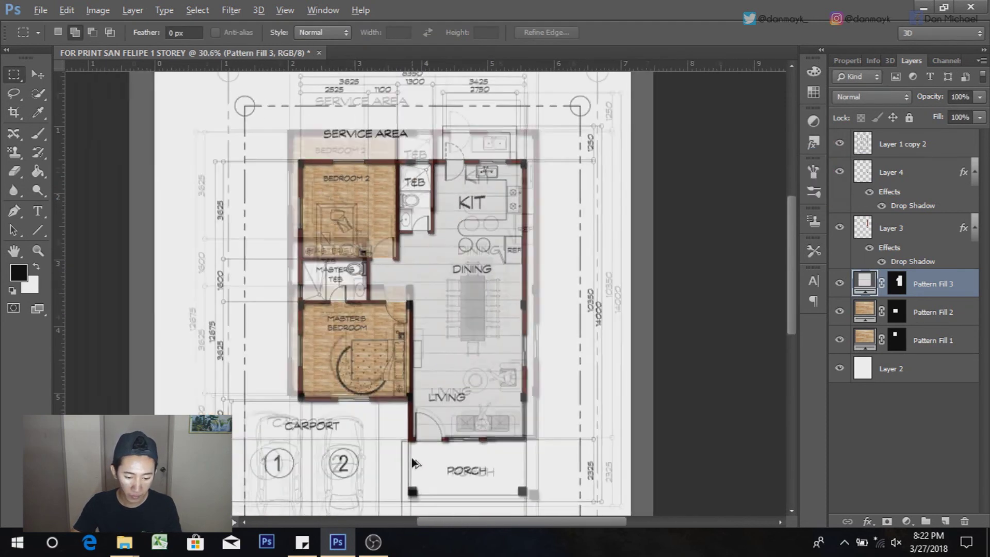
# Step: On a new empty layer, marquee-select the porch floor between the wall and front columns
pyautogui.scroll(5, 503, 437)
pyautogui.scroll(3, 503, 437)
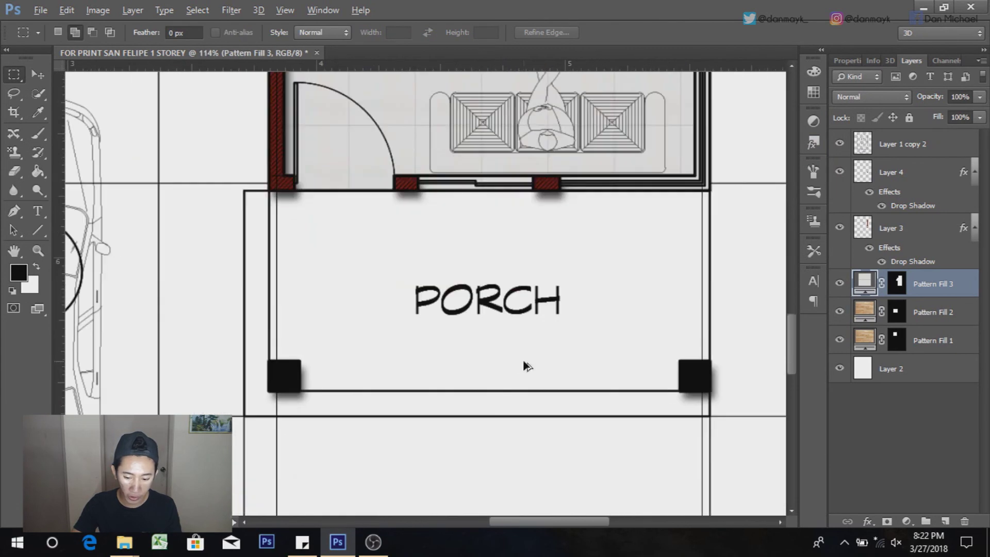
pyautogui.scroll(2, 523, 367)
pyautogui.click(944, 521)
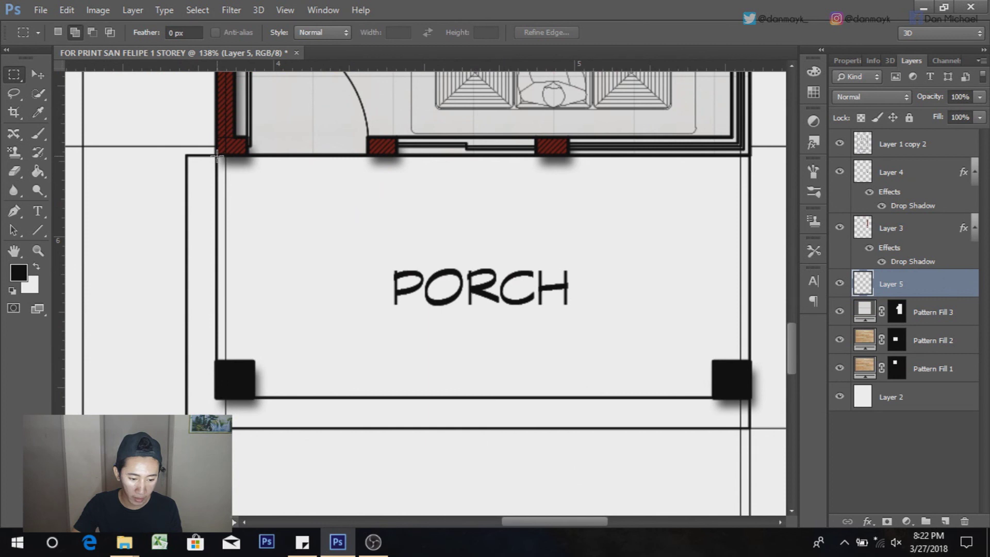
pyautogui.moveTo(217, 155); pyautogui.dragTo(751, 396)
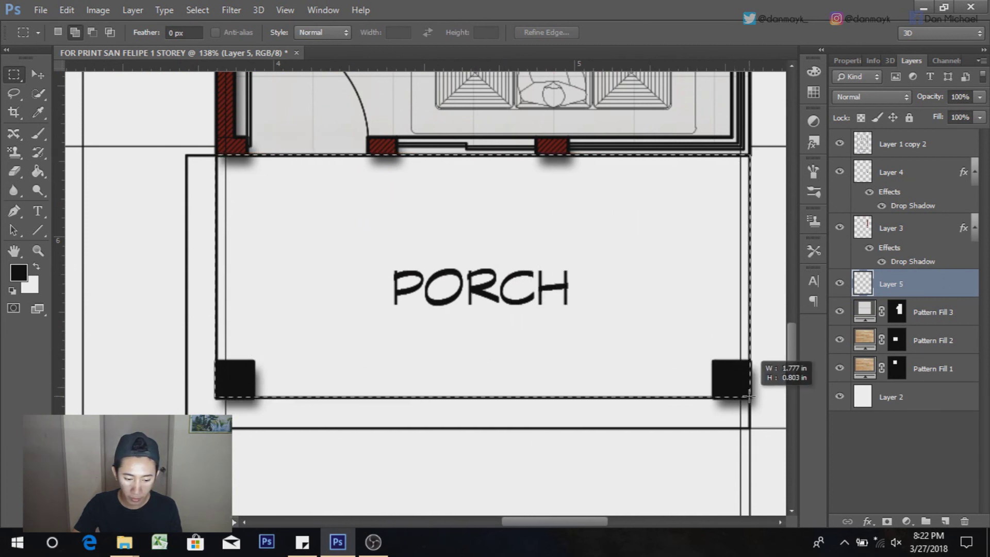
pyautogui.moveTo(751, 396); pyautogui.dragTo(750, 396)
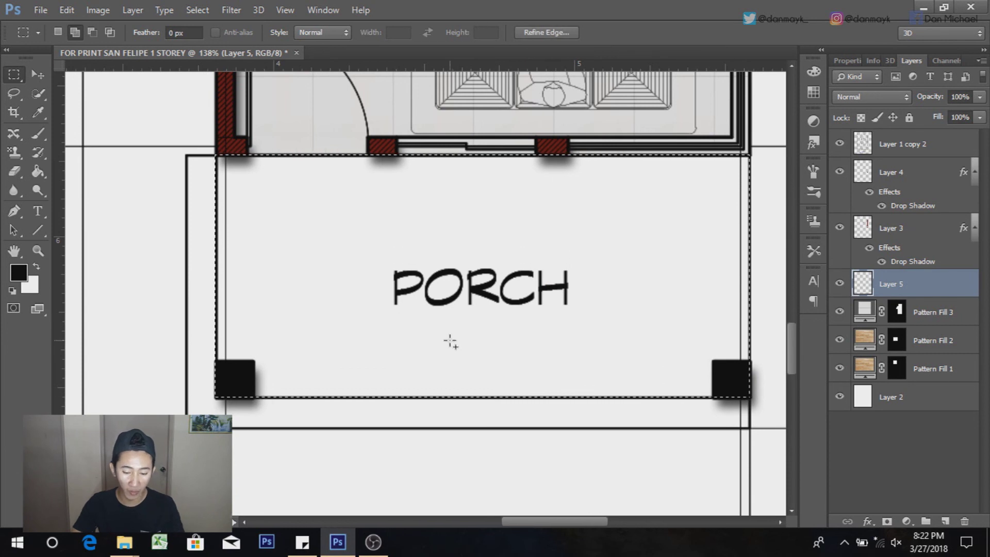
pyautogui.scroll(-1, 204, 256)
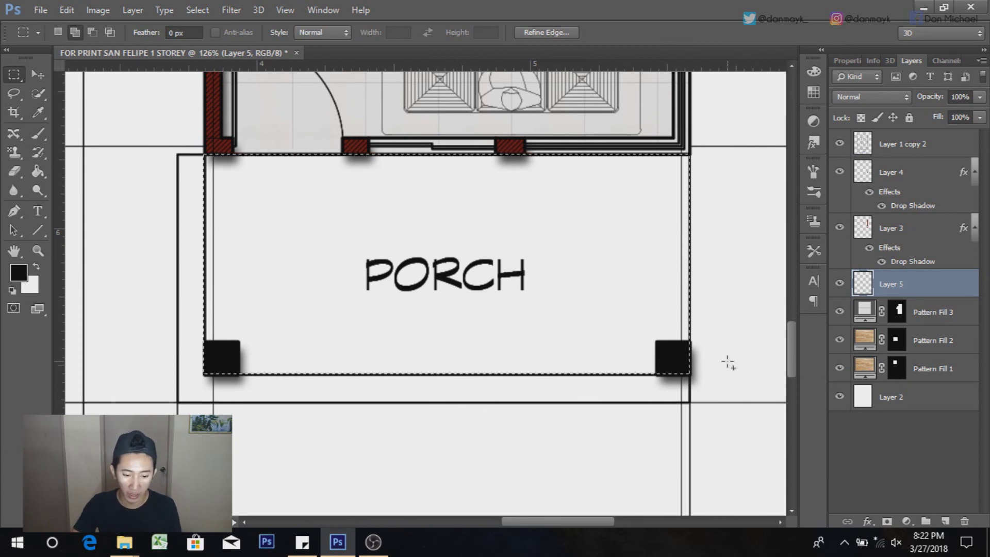
pyautogui.click(908, 522)
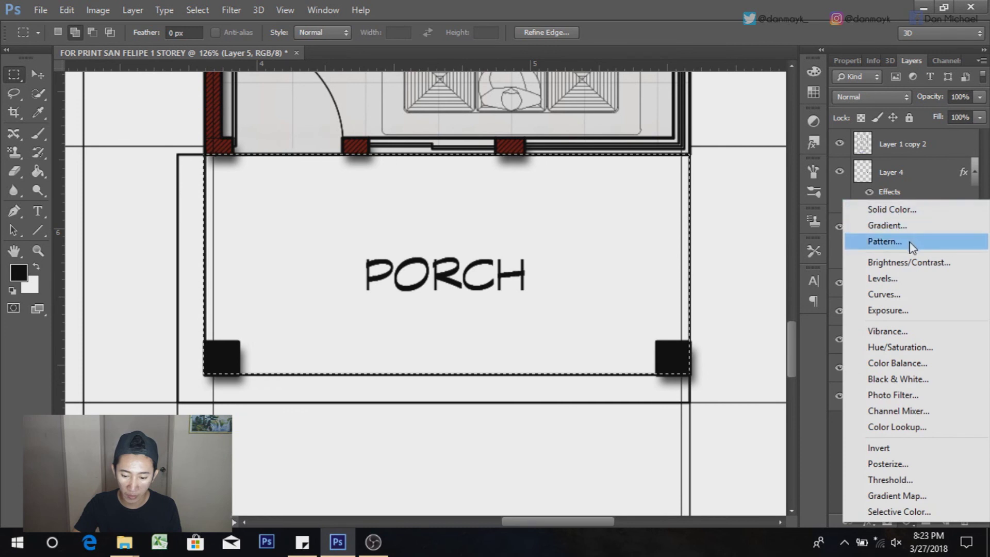
# Step: Fill the porch selection with the beige stone pattern at 20% scale
pyautogui.click(880, 243)
pyautogui.click(639, 167)
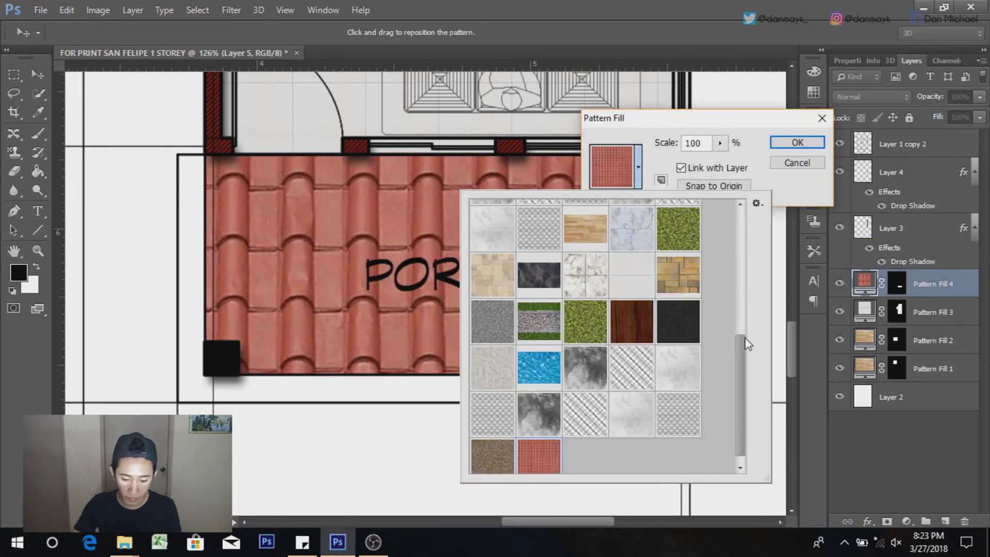
pyautogui.moveTo(740, 345); pyautogui.dragTo(743, 388)
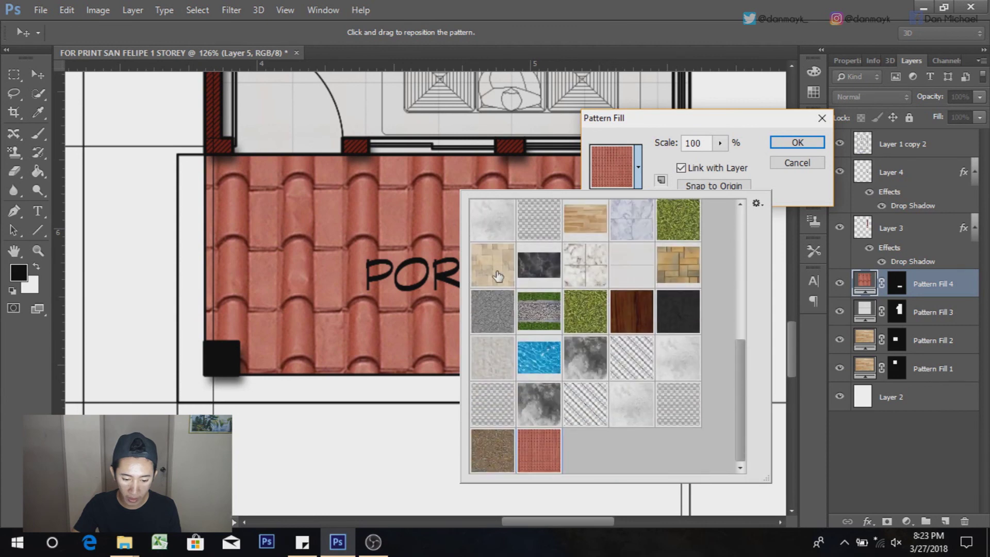
pyautogui.doubleClick(502, 278)
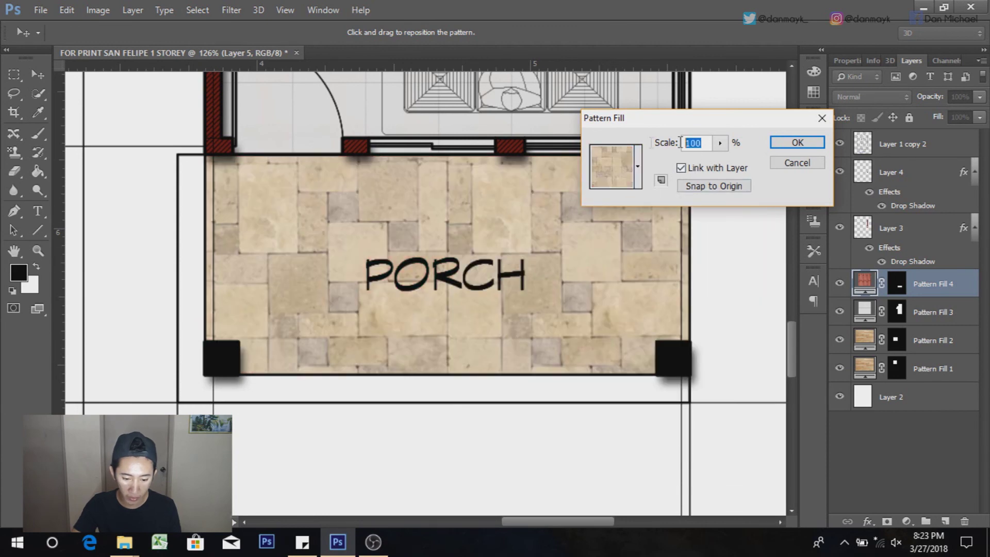
pyautogui.write('10')
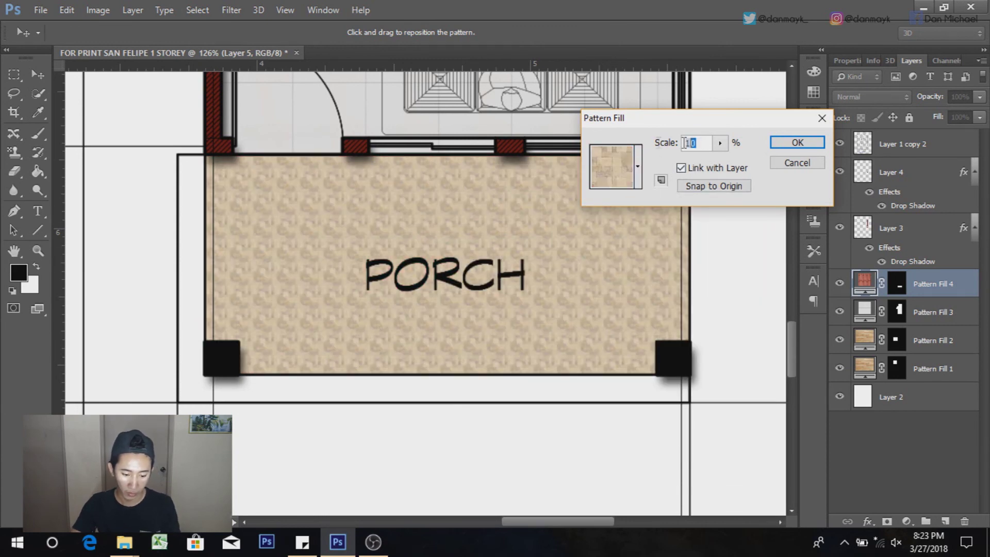
pyautogui.write('2')
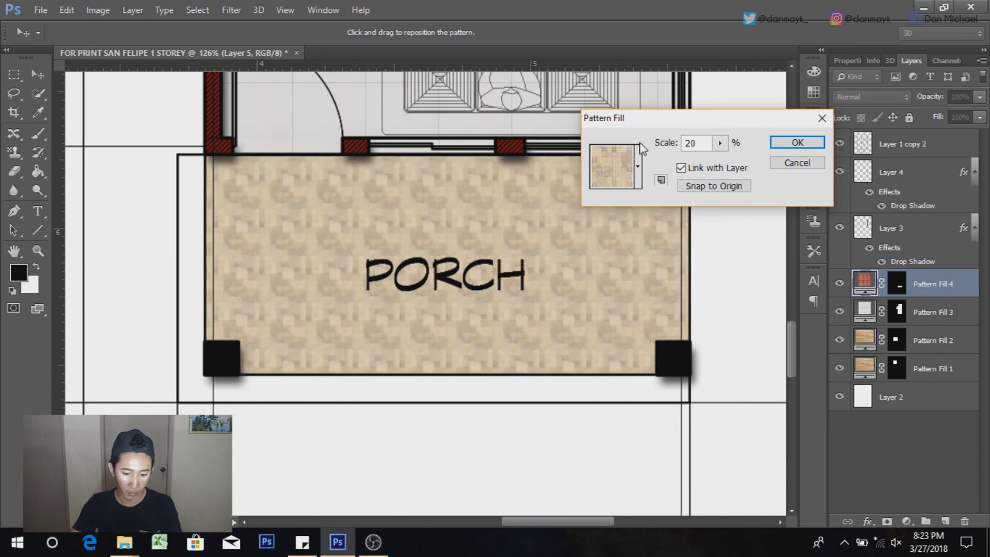
pyautogui.click(797, 142)
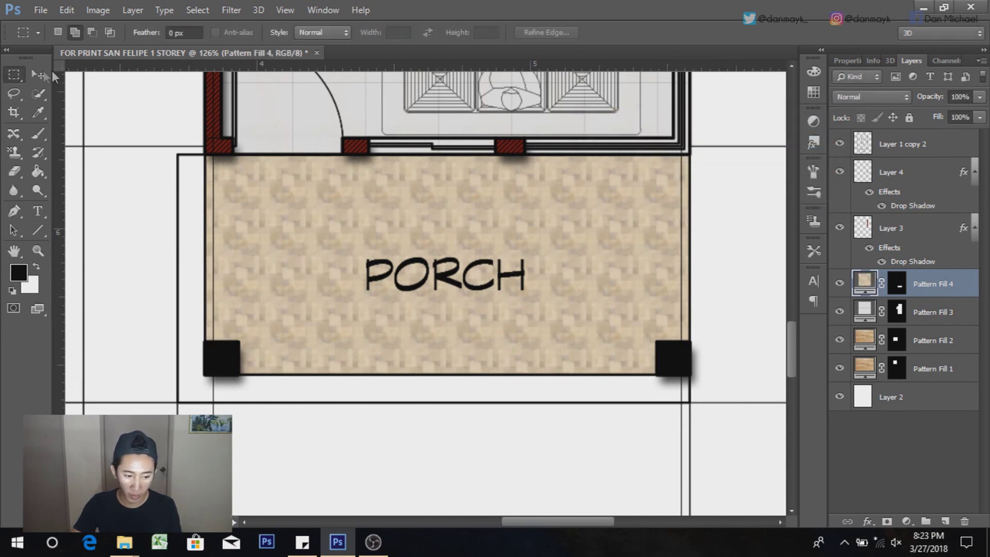
# Step: Give the porch paving a drop shadow with 10 px distance and 10 px size
pyautogui.click(38, 75)
pyautogui.click(870, 522)
pyautogui.click(874, 524)
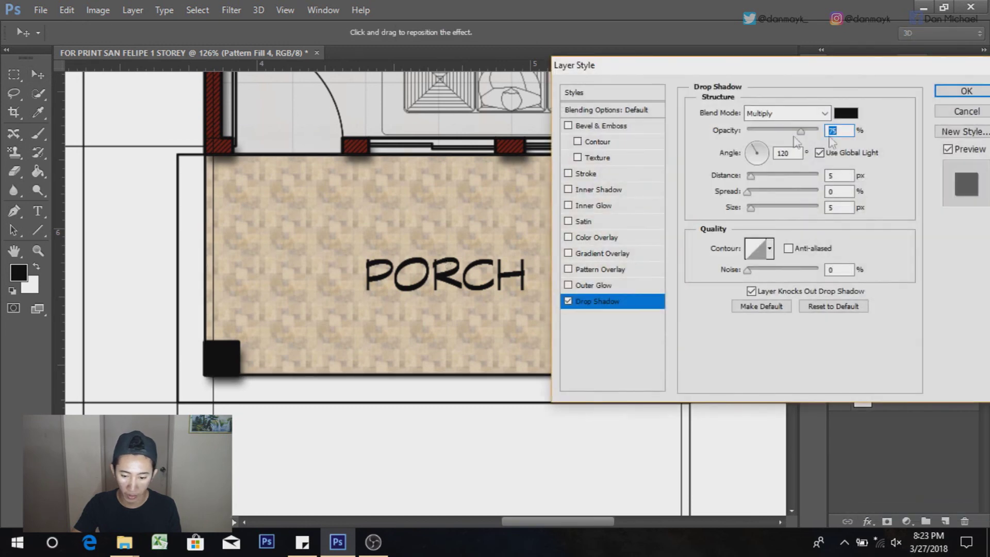
pyautogui.write('10')
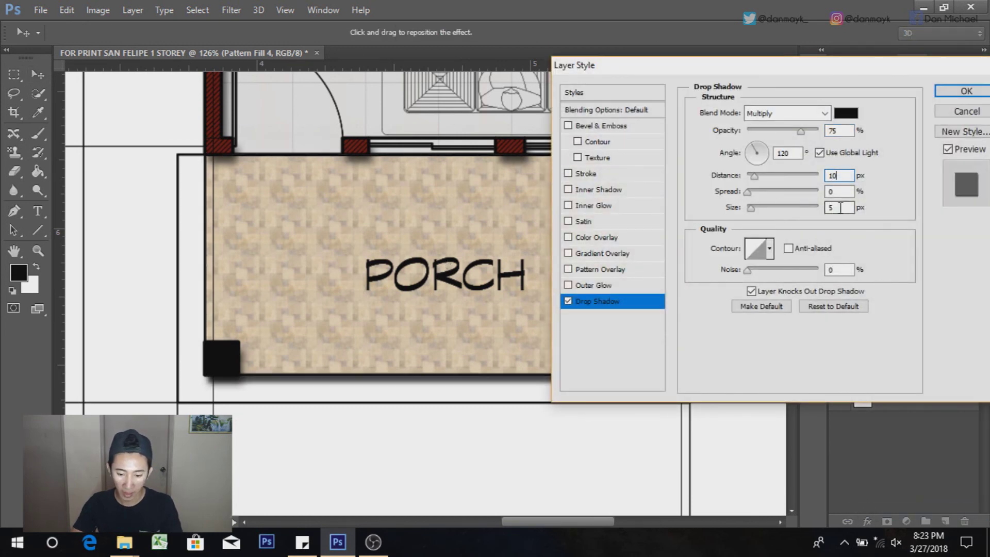
pyautogui.write('10')
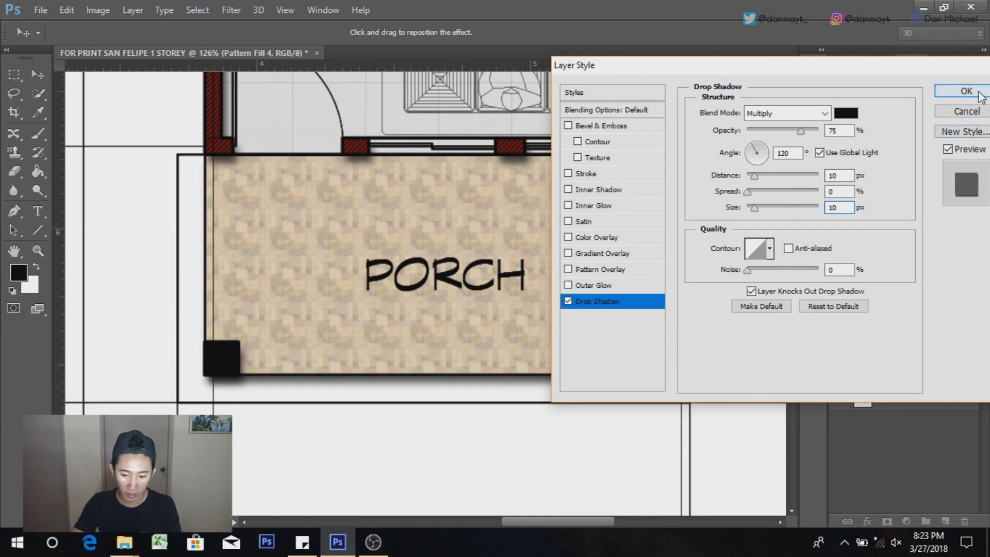
pyautogui.click(966, 90)
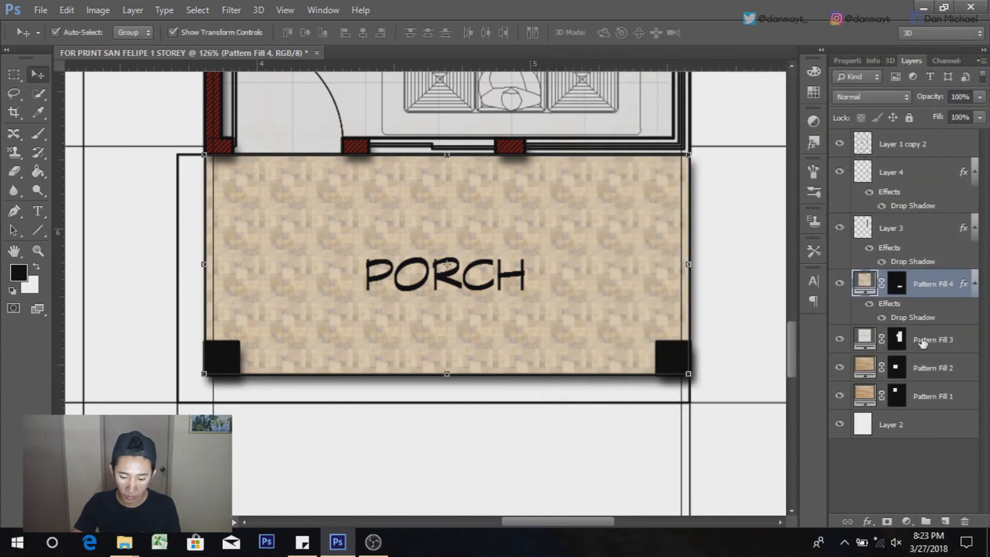
# Step: Add a new layer above Pattern Fill 3 and select the strip along the porch's left and bottom
pyautogui.click(923, 341)
pyautogui.click(947, 522)
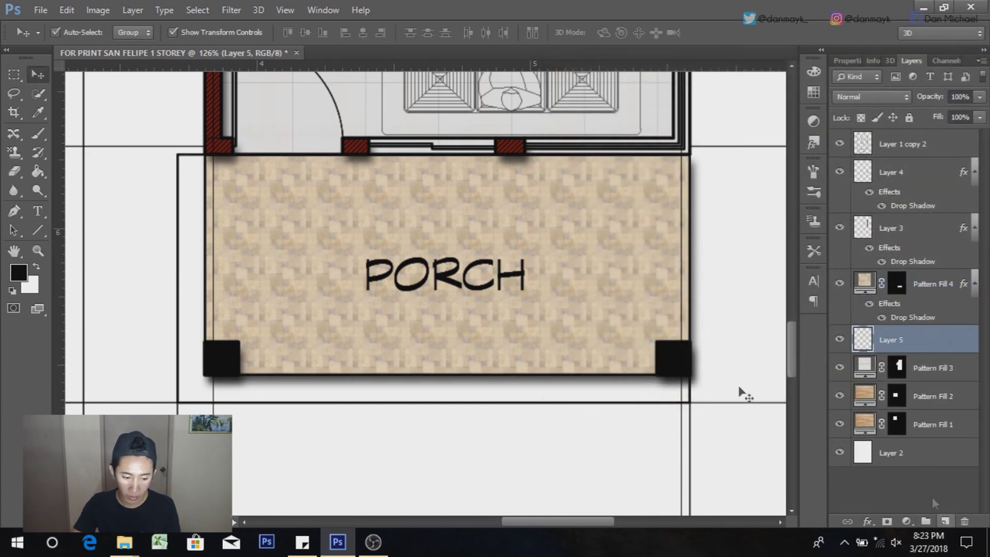
pyautogui.click(24, 73)
pyautogui.moveTo(177, 153)
pyautogui.mouseDown()
pyautogui.moveTo(233, 401)
pyautogui.moveTo(689, 402)
pyautogui.mouseUp()
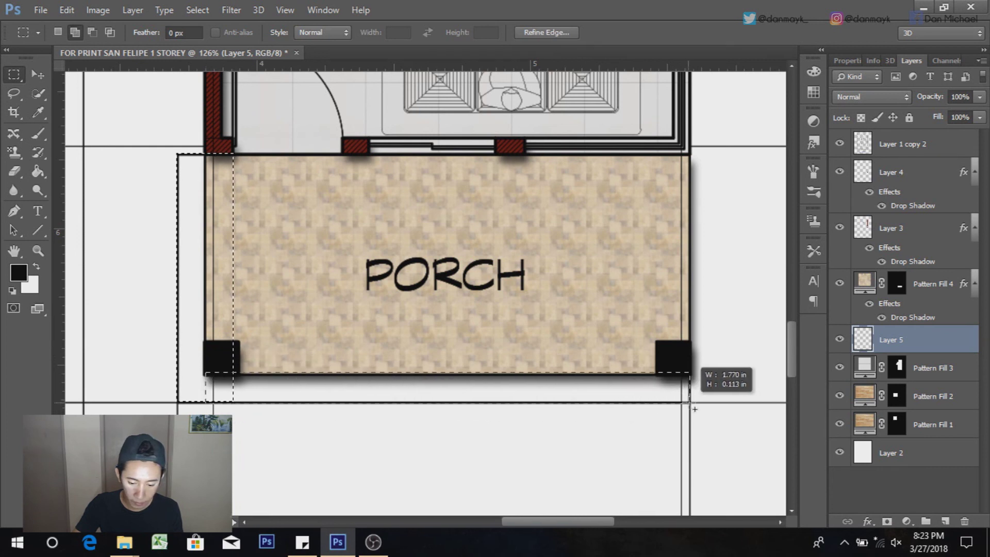
pyautogui.moveTo(689, 403); pyautogui.dragTo(689, 403)
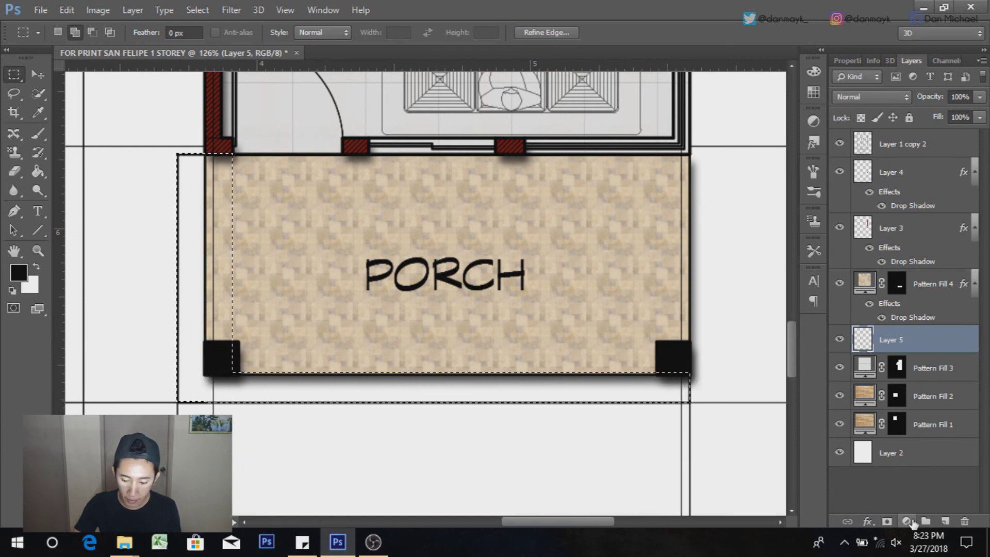
# Step: Fill the strip selection with the beige stone pattern at 20% scale
pyautogui.click(906, 521)
pyautogui.click(891, 236)
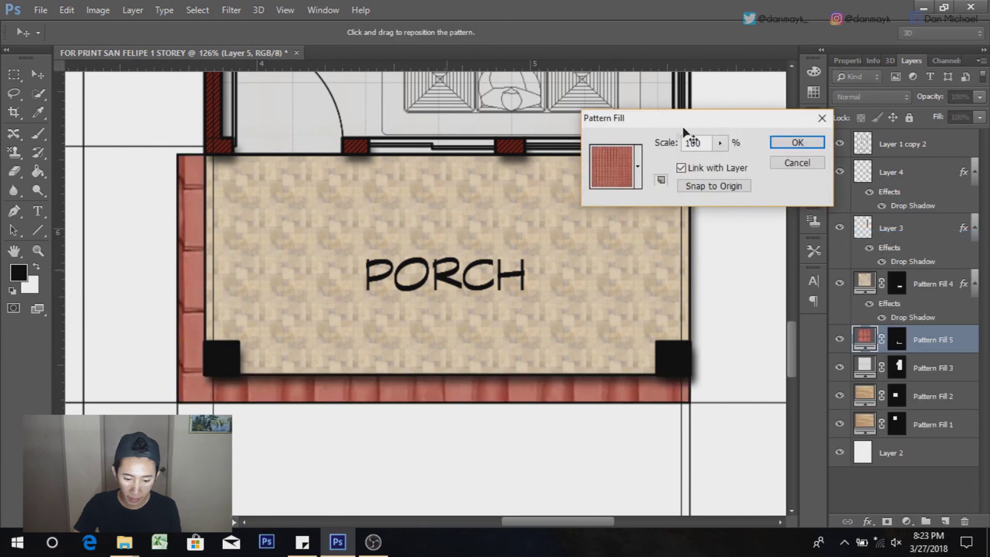
pyautogui.click(639, 166)
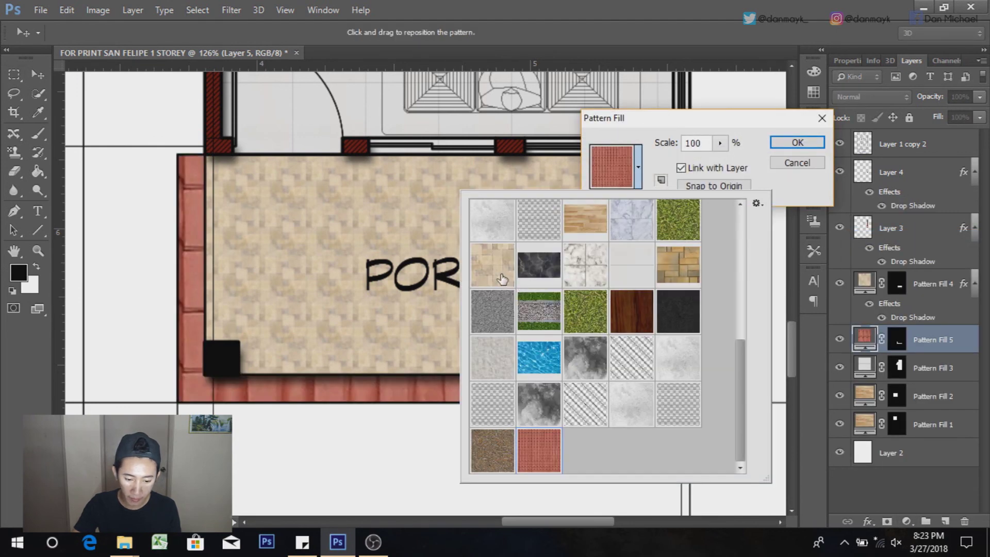
pyautogui.doubleClick(502, 279)
pyautogui.write('0')
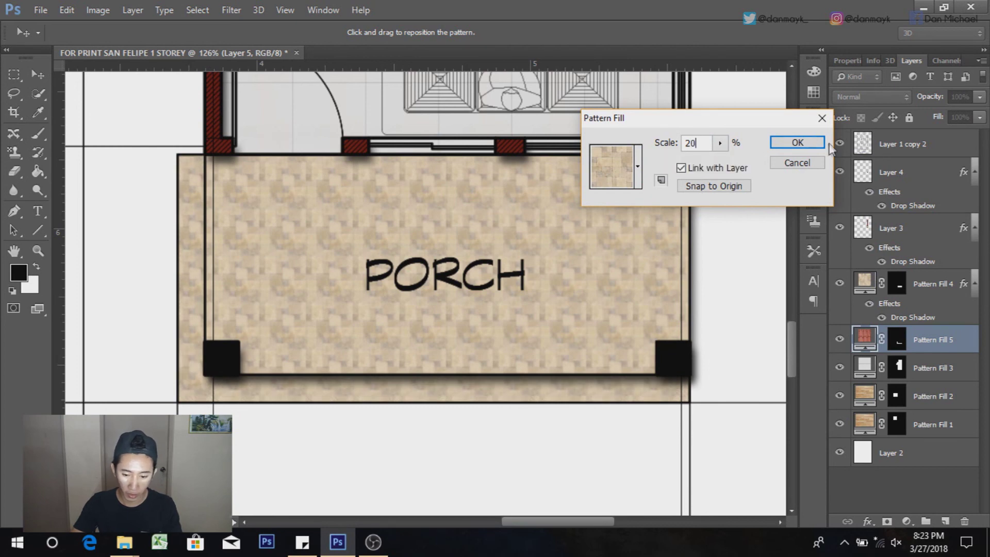
pyautogui.click(797, 142)
# Step: Add a drop shadow with distance 10 and size 10 to the new paving
pyautogui.click(868, 521)
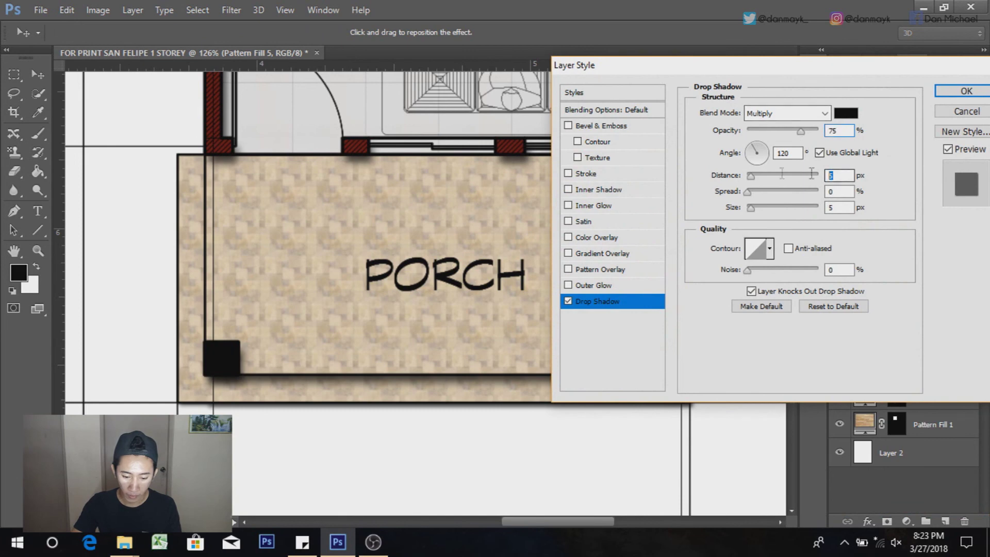
pyautogui.write('10')
pyautogui.press('Tab')
pyautogui.press('Tab')
pyautogui.write('10')
pyautogui.click(967, 91)
# Step: Add a new empty layer above the Pattern Fill 4 layer
pyautogui.scroll(-5, 506, 318)
pyautogui.scroll(2, 501, 316)
pyautogui.scroll(2, 485, 381)
pyautogui.scroll(-1, 472, 465)
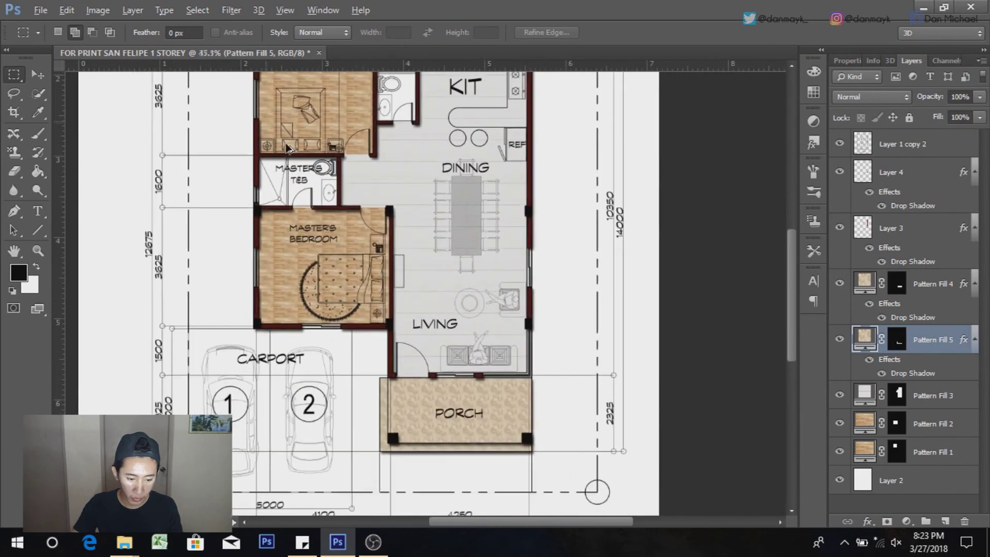
pyautogui.scroll(2, 516, 361)
pyautogui.scroll(2, 618, 293)
pyautogui.scroll(-2, 485, 309)
pyautogui.scroll(3, 351, 314)
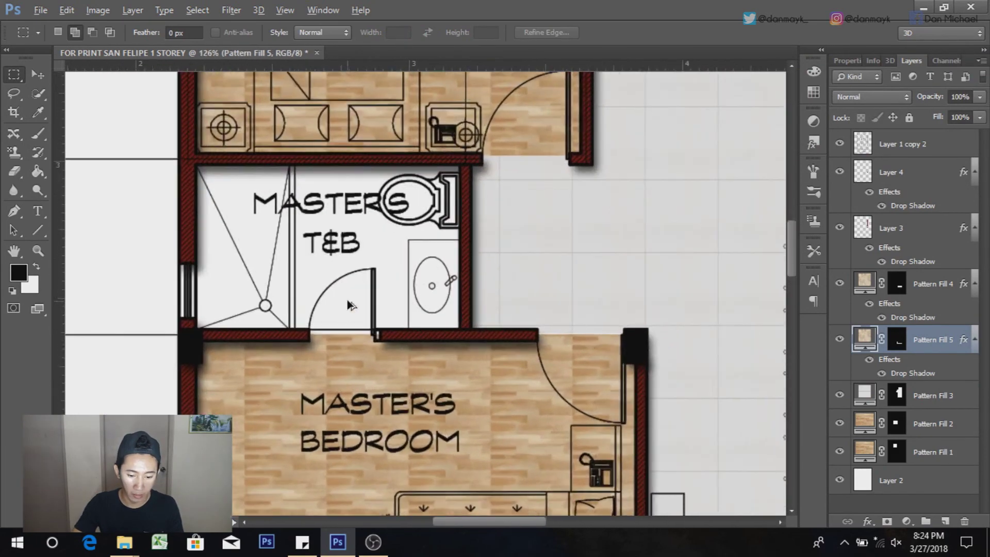
pyautogui.click(913, 313)
pyautogui.click(945, 521)
# Step: Marquee-select the master's T&B floor beside the shower
pyautogui.scroll(1, 222, 230)
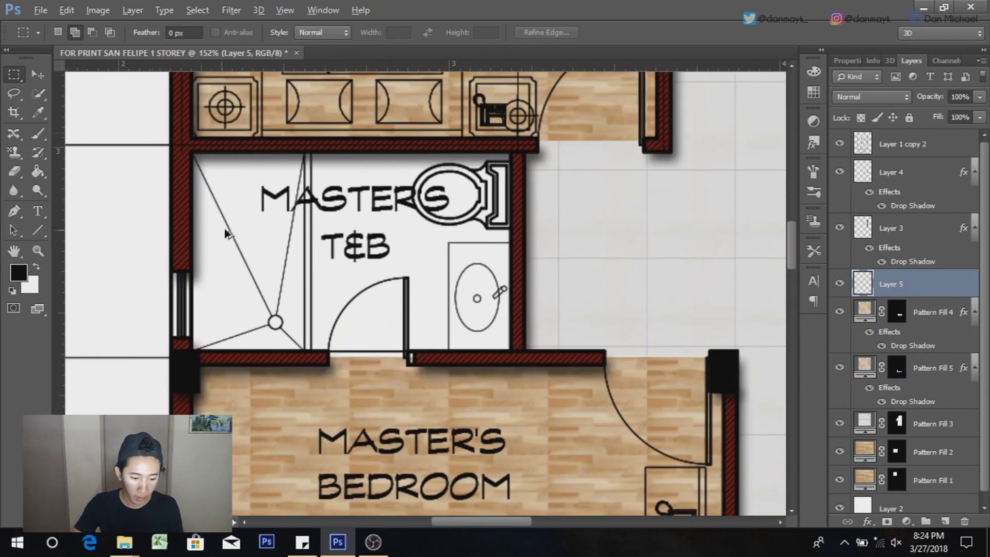
pyautogui.scroll(1, 307, 151)
pyautogui.moveTo(310, 150); pyautogui.dragTo(533, 377)
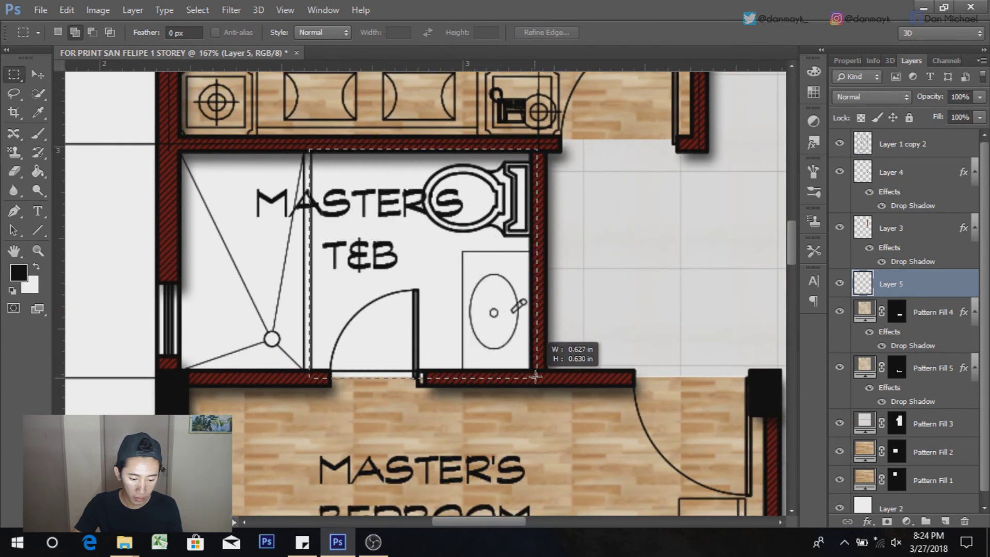
pyautogui.moveTo(533, 377); pyautogui.dragTo(537, 375)
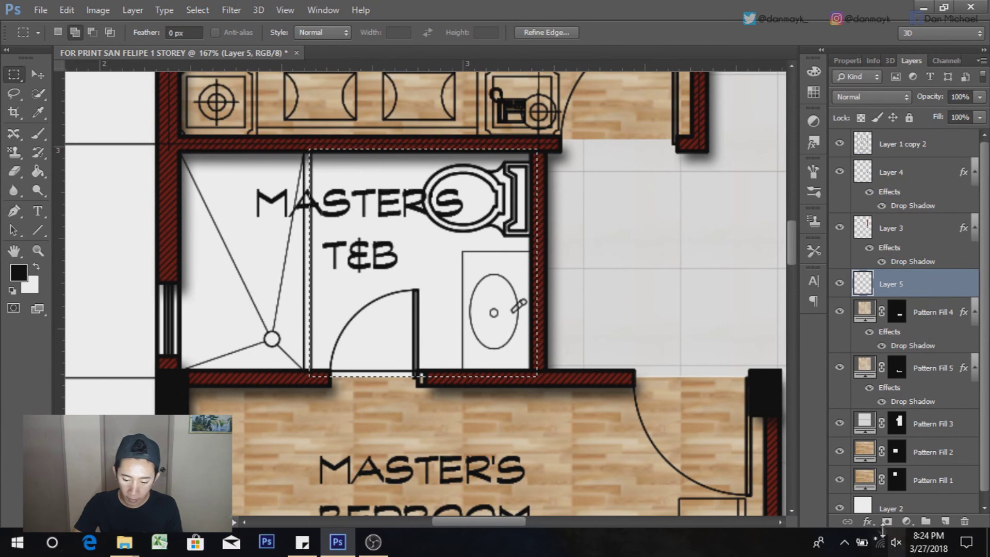
# Step: Fill the master's T&B selection with the white marble pattern at 10% scale
pyautogui.click(907, 521)
pyautogui.click(936, 245)
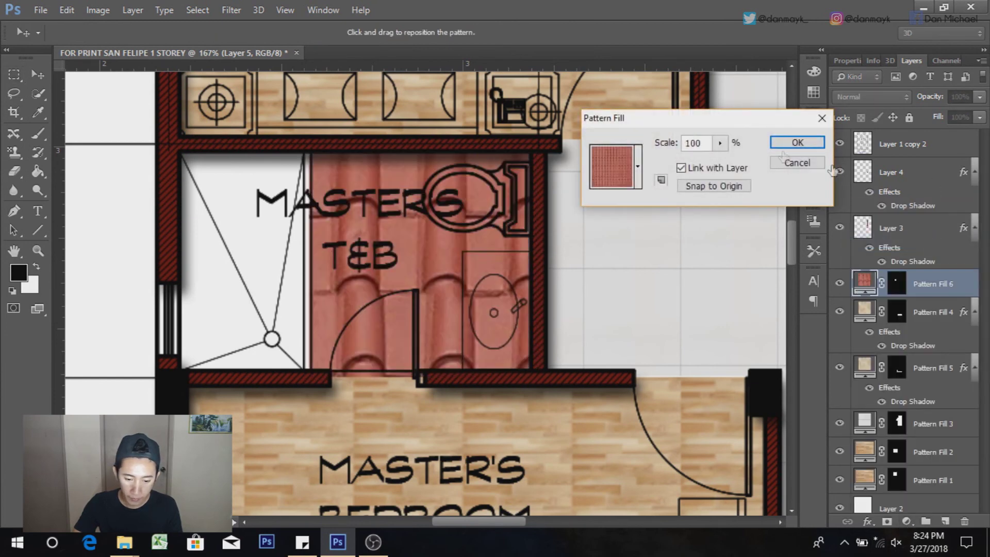
pyautogui.click(639, 167)
pyautogui.click(589, 278)
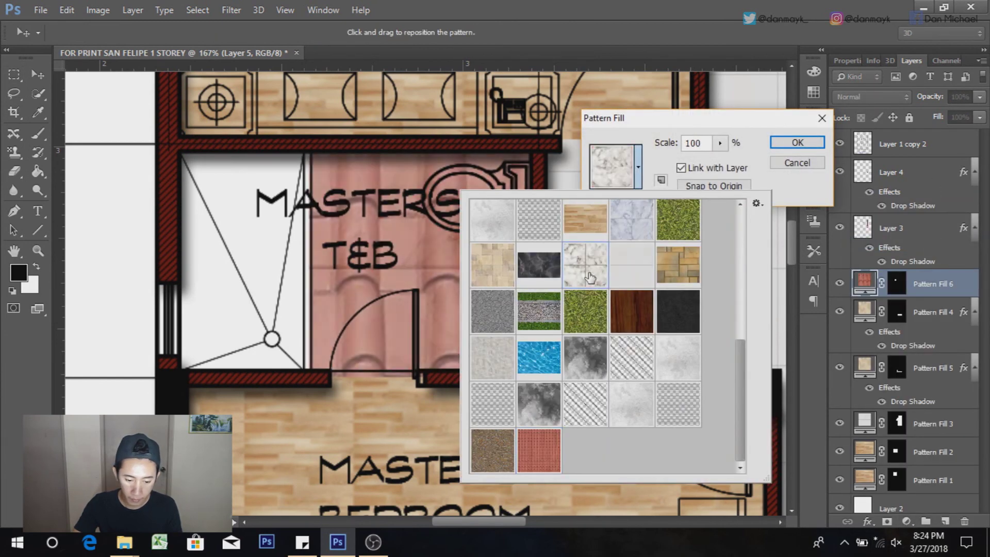
pyautogui.doubleClick(694, 143)
pyautogui.write('10')
pyautogui.click(797, 143)
pyautogui.press('m')
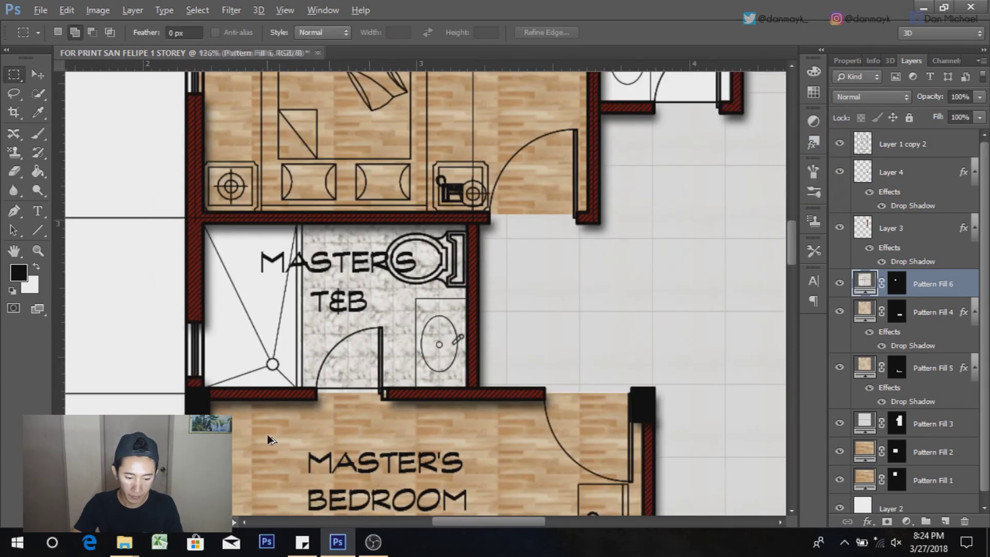
pyautogui.scroll(-5, 421, 294)
pyautogui.scroll(3, 606, 181)
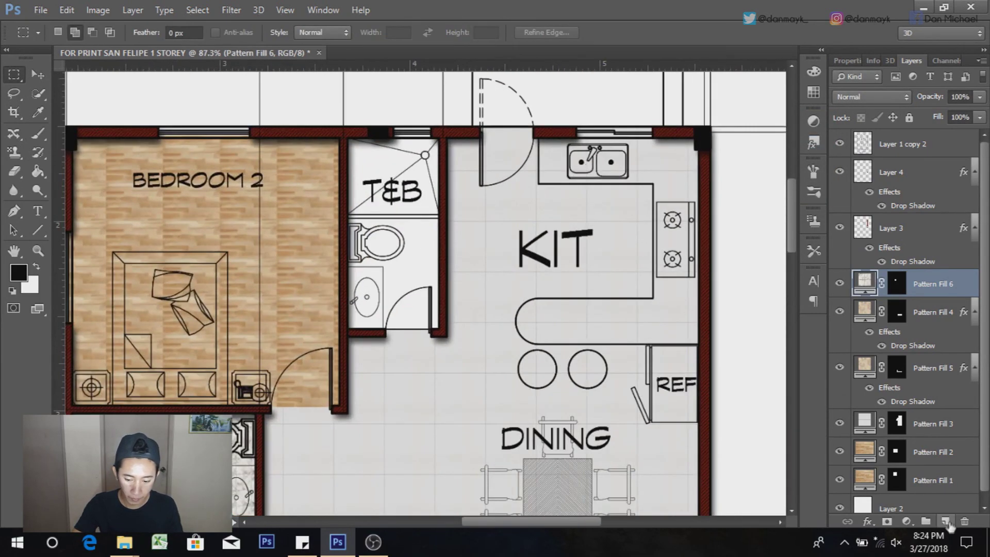
# Step: On a new layer, fill the lower part of the small T&B with white marble at 10% scale
pyautogui.click(947, 521)
pyautogui.scroll(3, 345, 232)
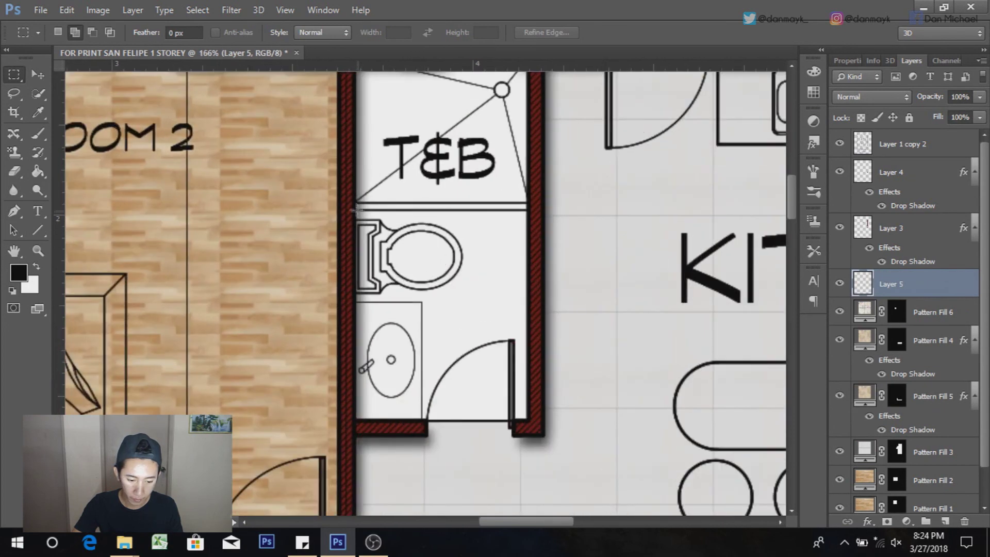
pyautogui.moveTo(351, 209); pyautogui.dragTo(540, 419)
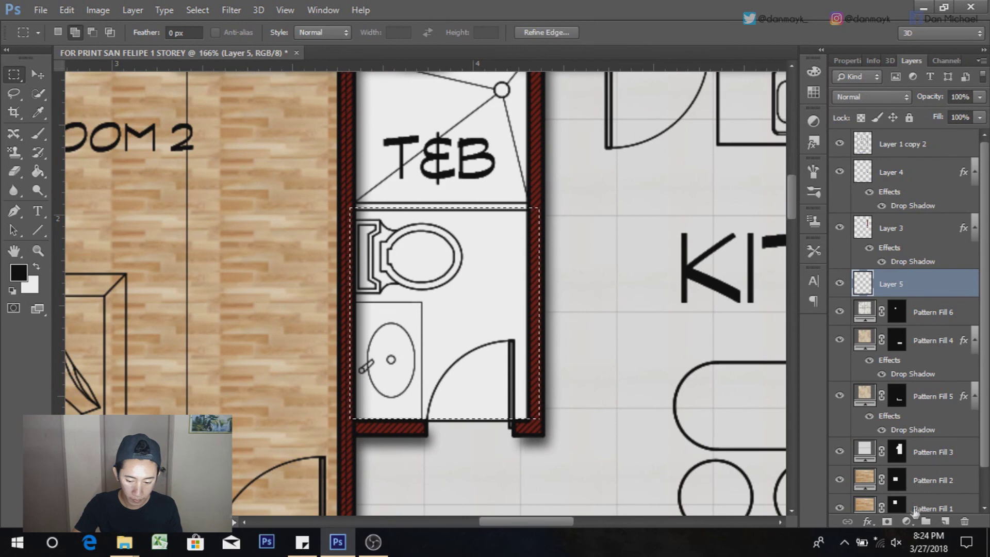
pyautogui.click(906, 522)
pyautogui.click(926, 238)
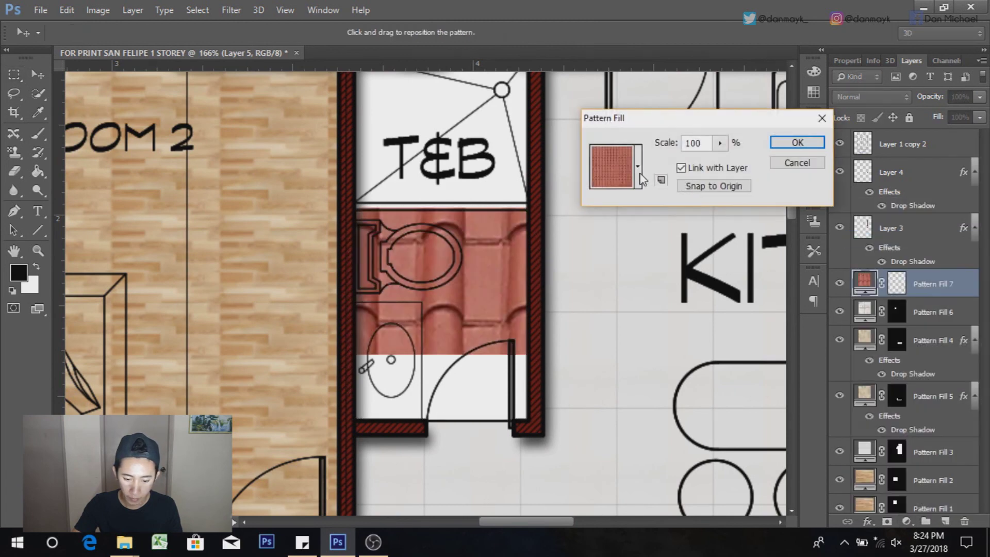
pyautogui.click(639, 174)
pyautogui.click(594, 254)
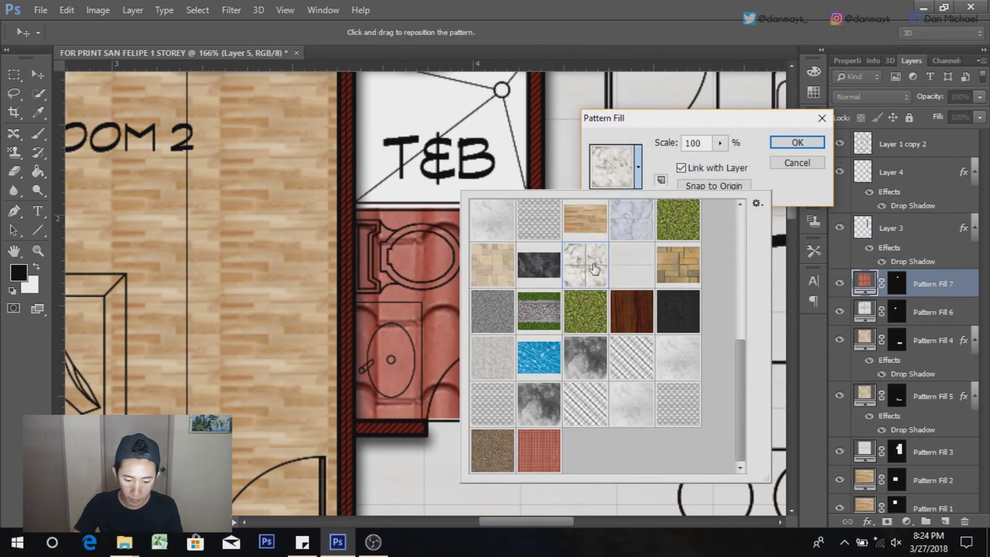
pyautogui.click(706, 144)
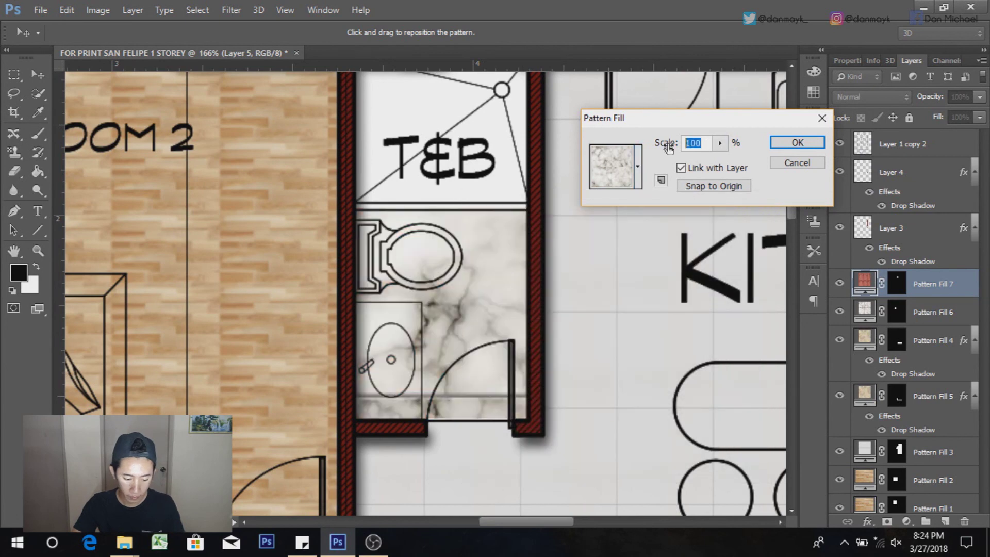
pyautogui.write('10')
pyautogui.click(776, 146)
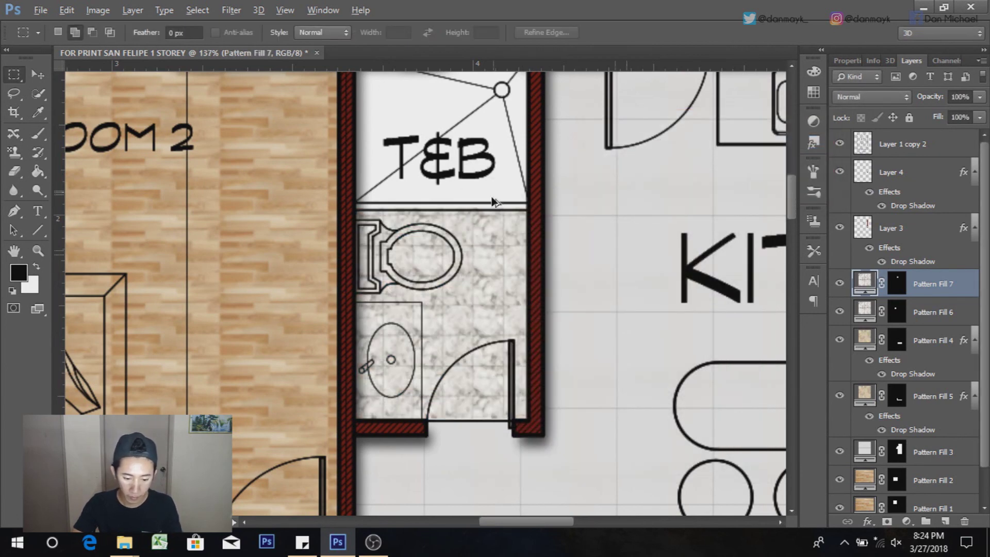
# Step: Add another empty layer above the T&B marble fill
pyautogui.scroll(-5, 487, 199)
pyautogui.scroll(2, 503, 160)
pyautogui.scroll(1, 502, 159)
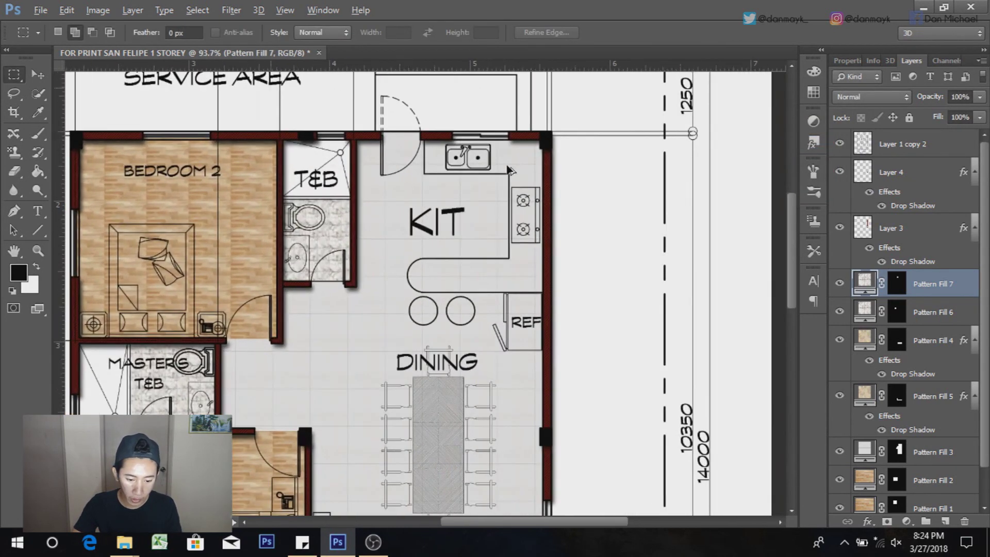
pyautogui.scroll(1, 517, 181)
pyautogui.scroll(-1, 518, 182)
pyautogui.scroll(1, 518, 170)
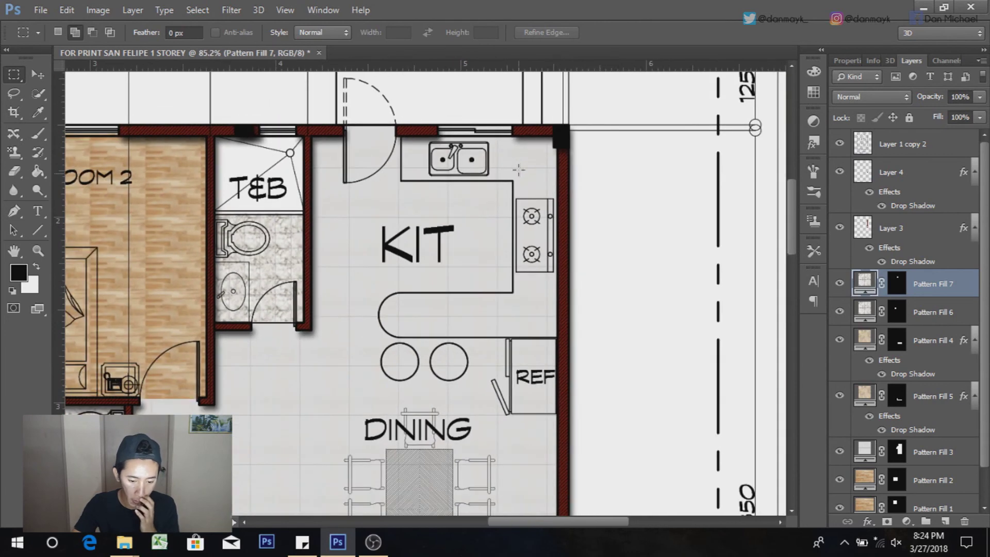
pyautogui.hotkey('ctrl', 'shift', 'alt', 'n')
pyautogui.scroll(2, 519, 169)
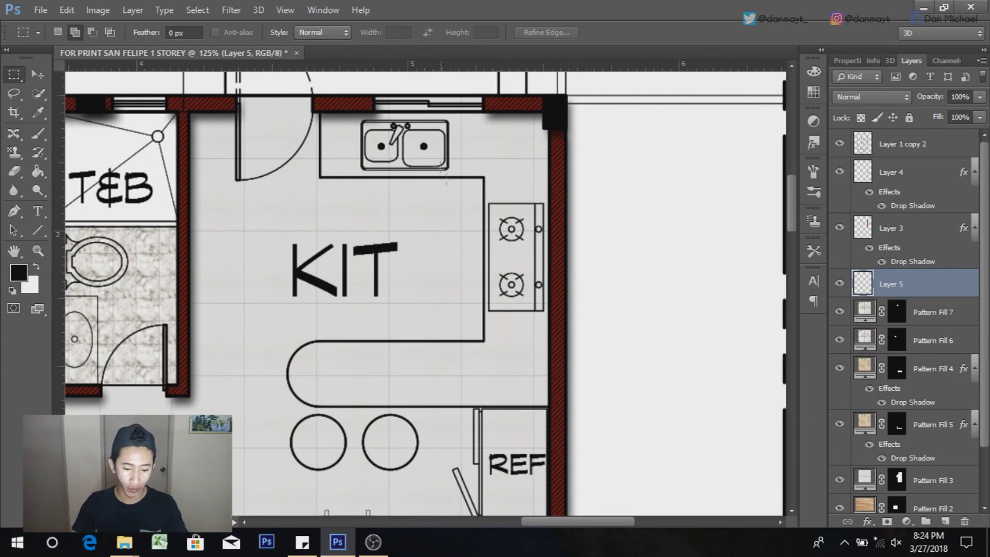
# Step: Marquee-select the sink-wall strip, the stove strip and the peninsula of the kitchen counter together
pyautogui.scroll(1, 526, 124)
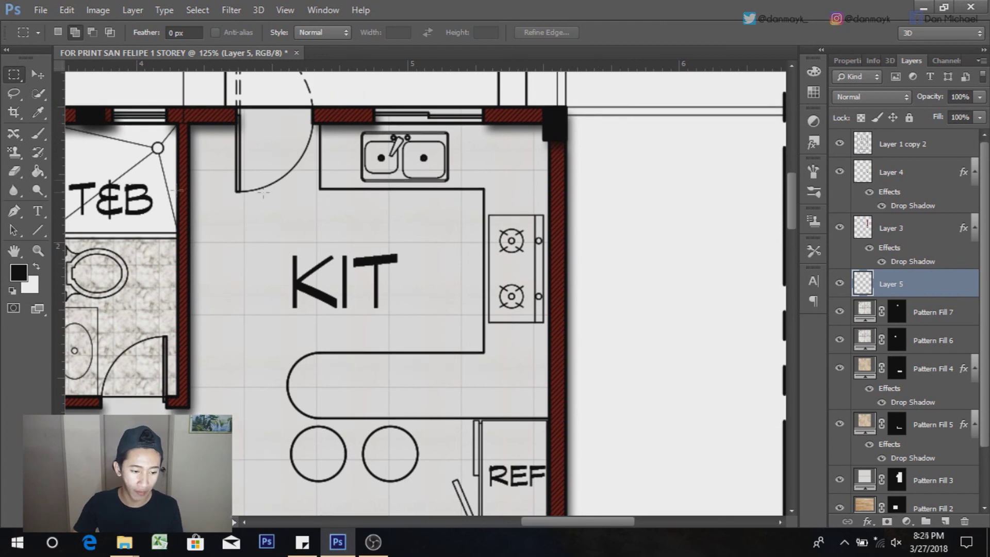
pyautogui.scroll(1, 326, 199)
pyautogui.scroll(2, 325, 198)
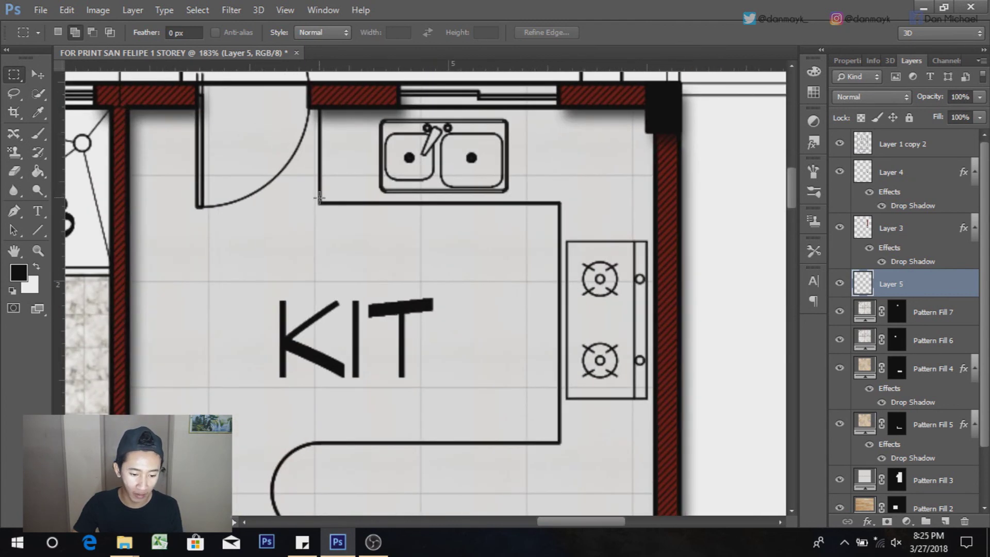
pyautogui.moveTo(319, 202); pyautogui.dragTo(667, 105)
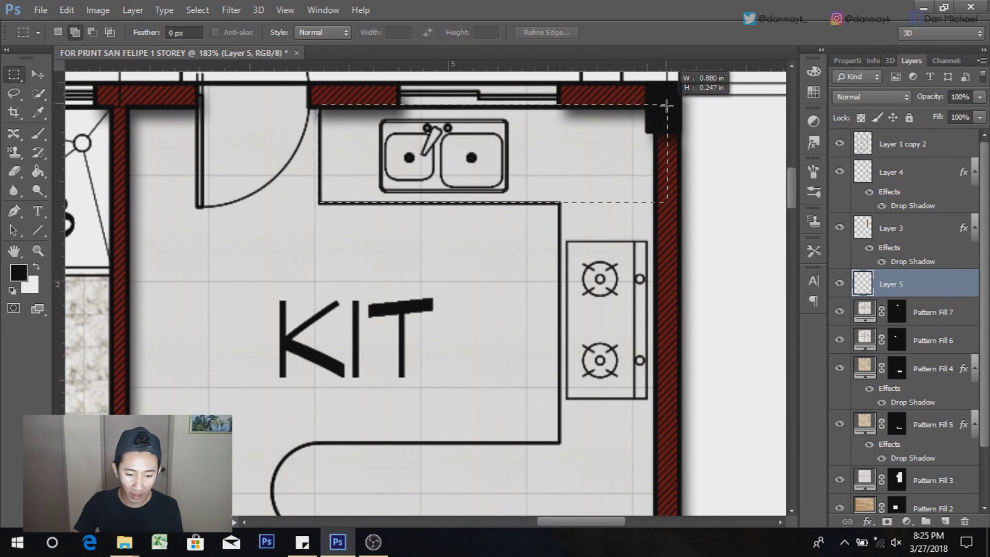
pyautogui.scroll(-3, 567, 202)
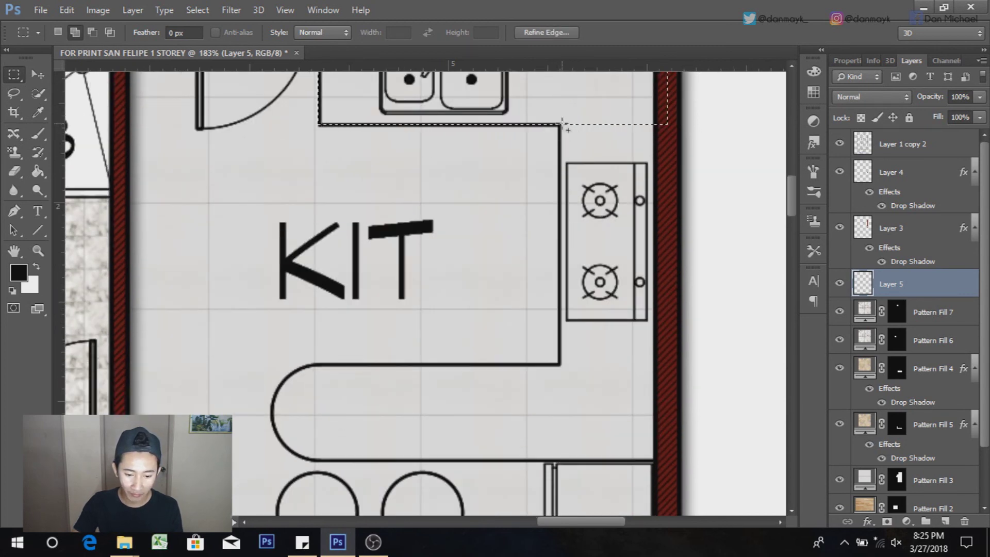
pyautogui.moveTo(563, 124); pyautogui.dragTo(666, 450)
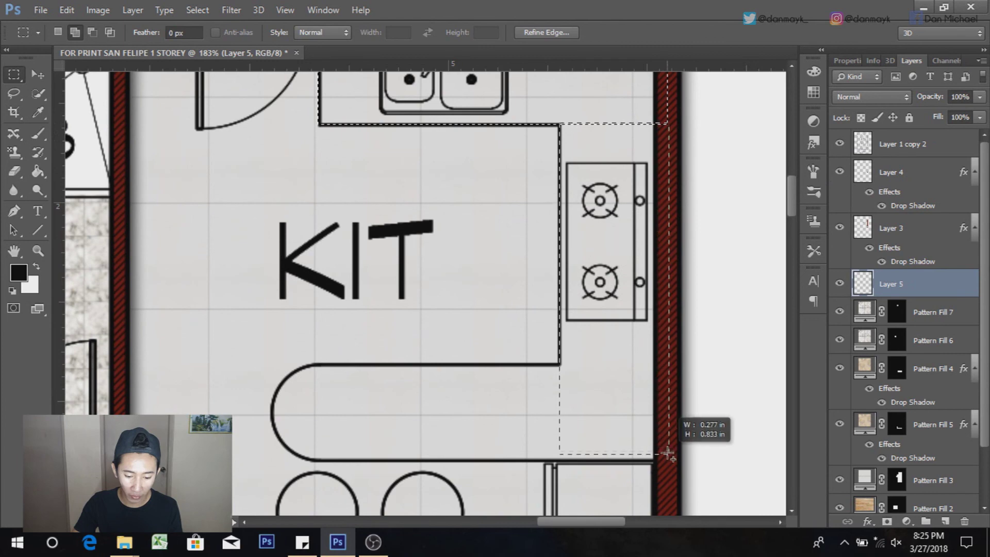
pyautogui.moveTo(667, 450)
pyautogui.mouseDown()
pyautogui.moveTo(668, 458)
pyautogui.moveTo(316, 365)
pyautogui.mouseUp()
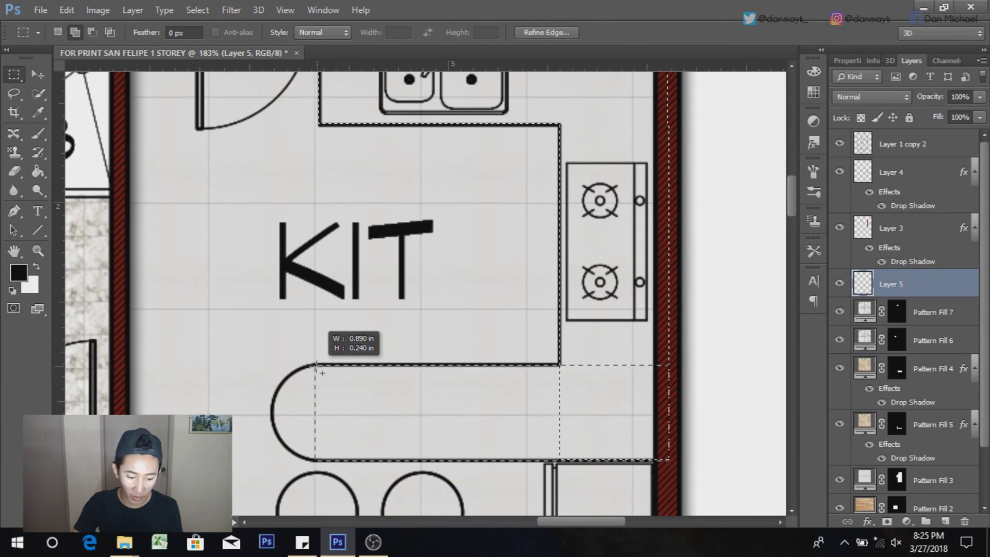
# Step: Add the rounded counter end to the selection with Quick Selection, then shrink the brush
pyautogui.scroll(2, 276, 482)
pyautogui.scroll(1, 237, 398)
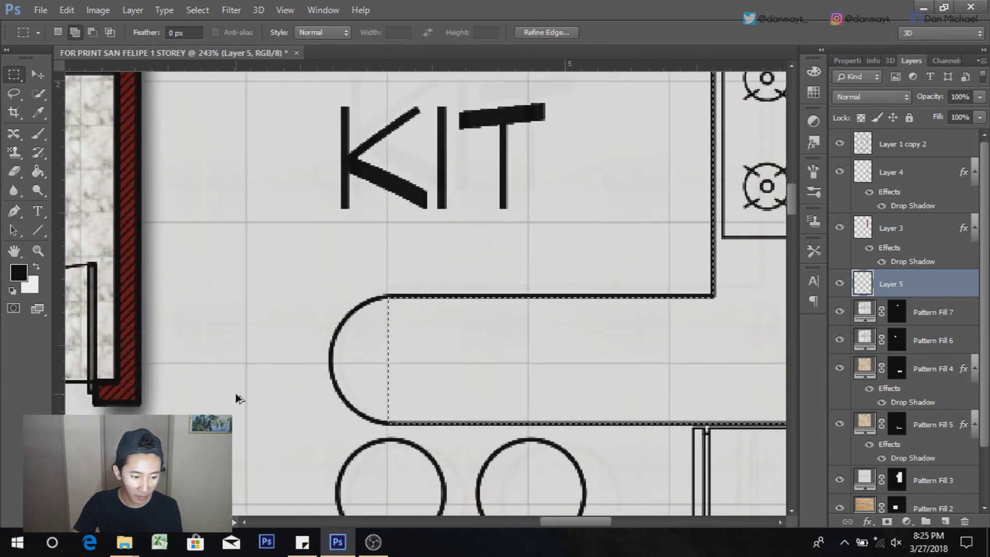
pyautogui.scroll(1, 237, 398)
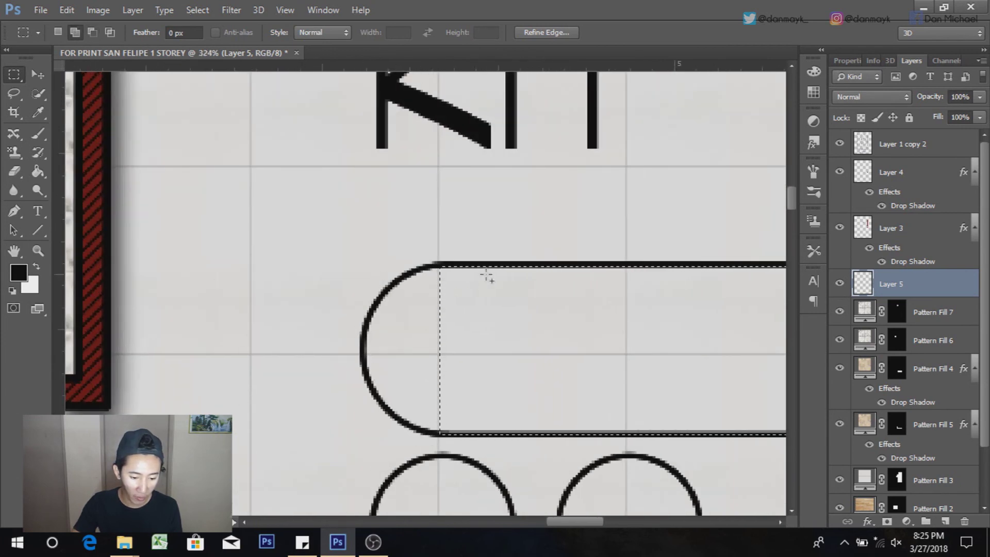
pyautogui.scroll(-2, 470, 279)
pyautogui.scroll(1, 353, 348)
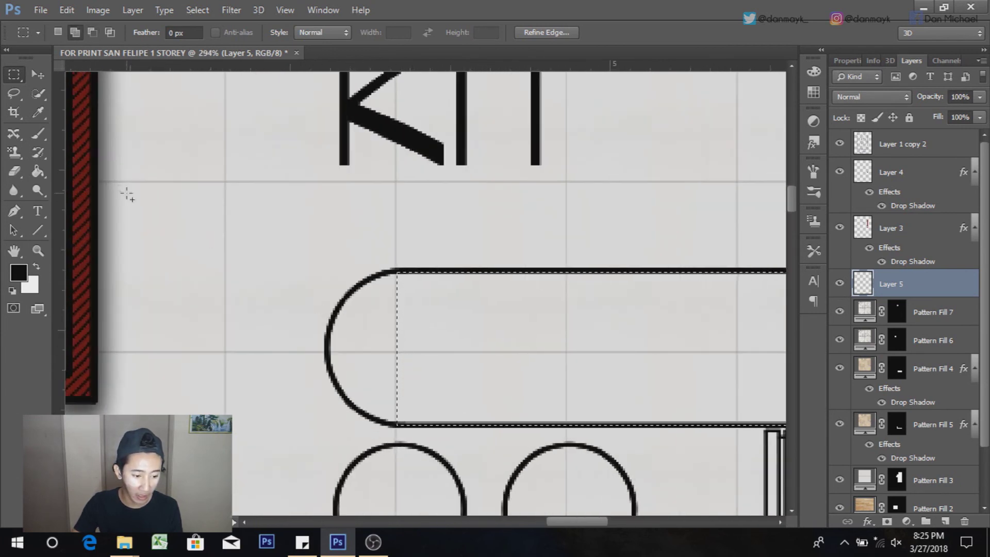
pyautogui.click(40, 97)
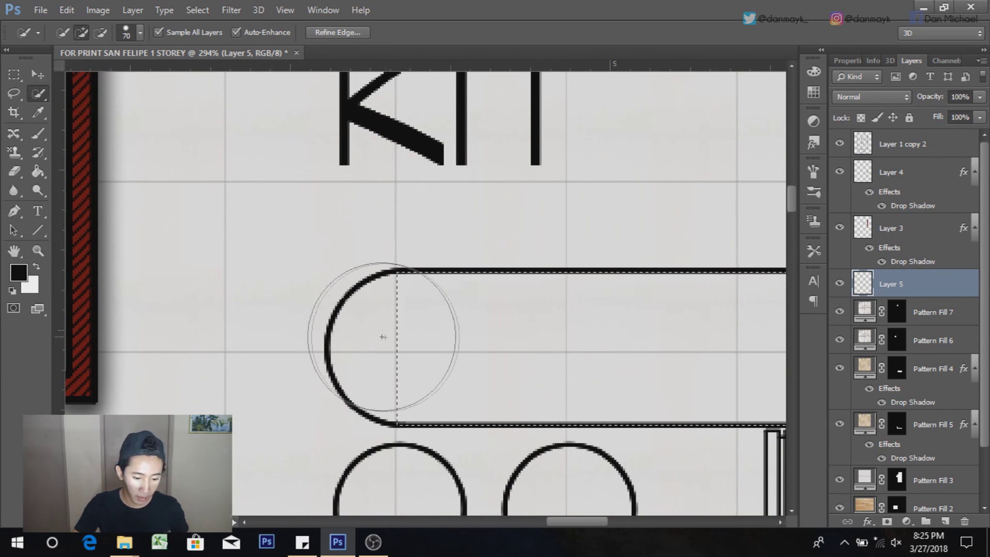
pyautogui.click(403, 348)
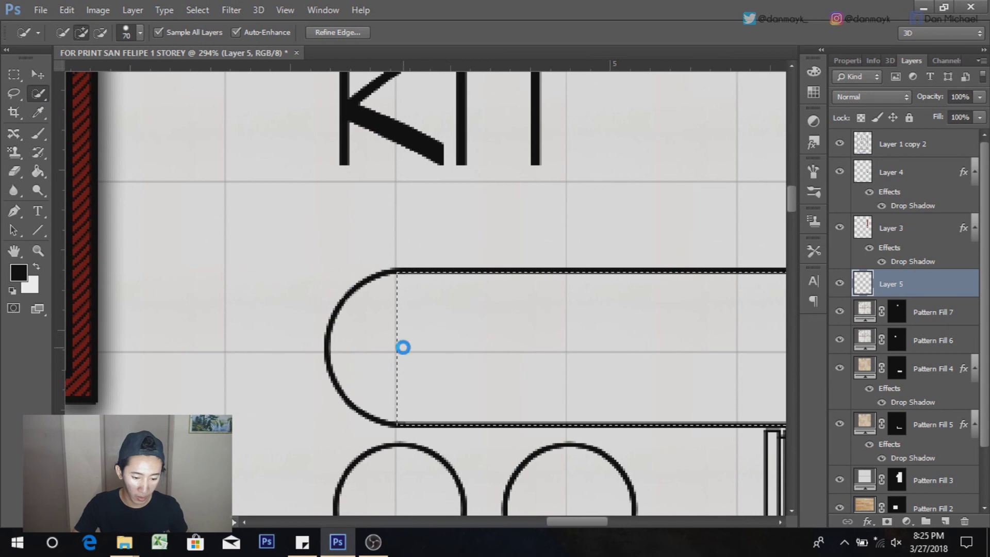
pyautogui.press('[')
pyautogui.press('[')
pyautogui.press('[')
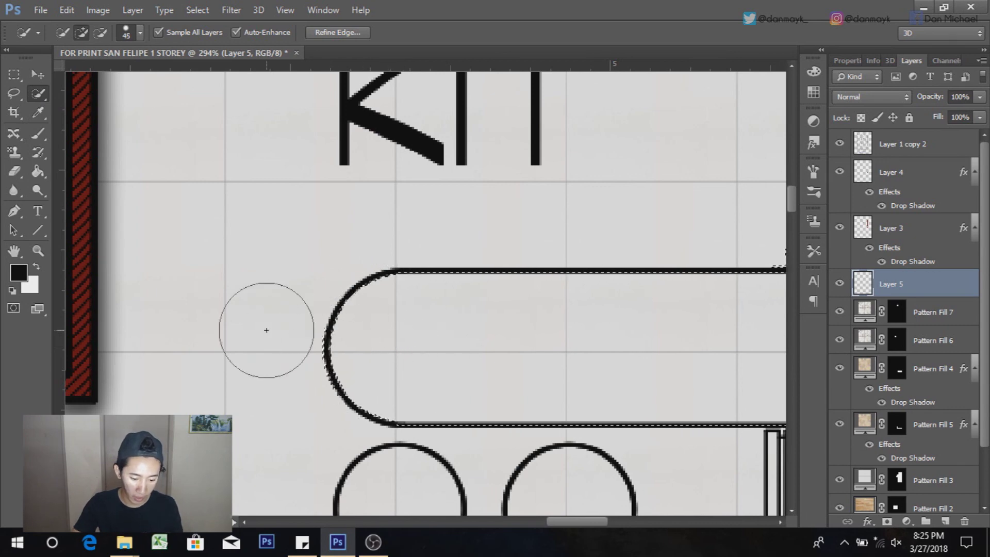
# Step: Set Quick Selection to subtract mode and bring up the fill and adjustment layer menu
pyautogui.click(98, 34)
pyautogui.scroll(2, 314, 411)
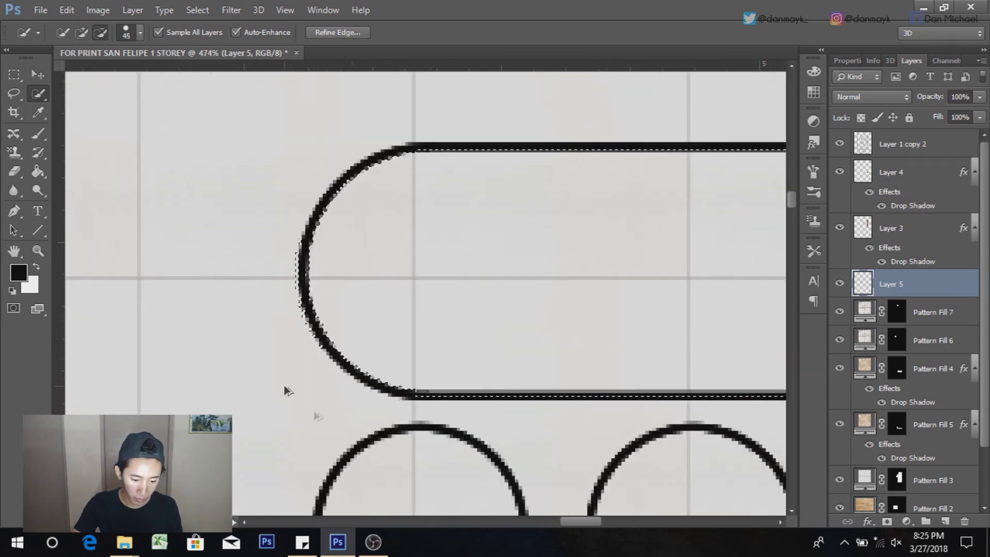
pyautogui.scroll(-3, 238, 358)
pyautogui.scroll(-2, 266, 324)
pyautogui.scroll(1, 590, 294)
pyautogui.scroll(-1, 567, 278)
pyautogui.scroll(-1, 533, 267)
pyautogui.scroll(1, 532, 266)
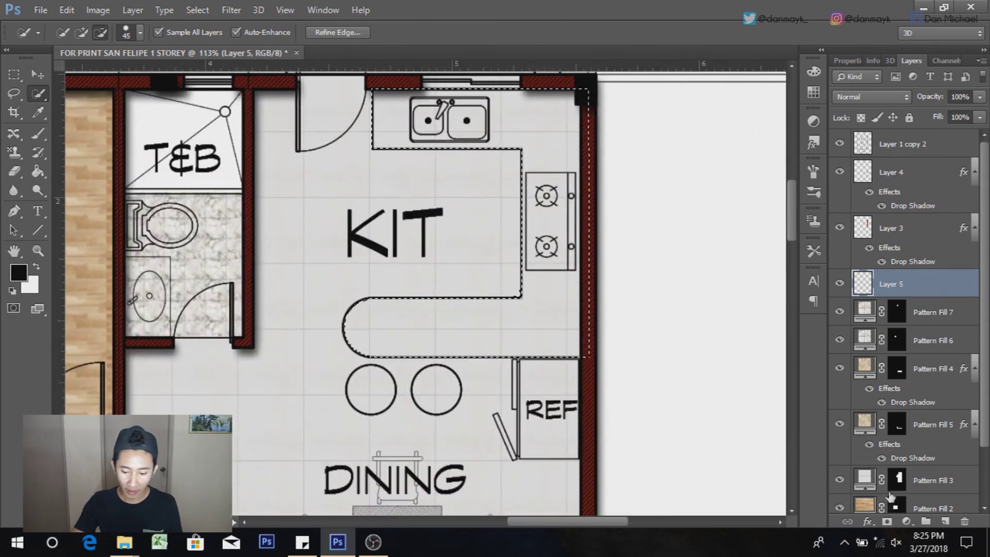
pyautogui.click(906, 522)
# Step: Fill the counter selection with the dark marble pattern as Pattern Fill 8
pyautogui.click(908, 237)
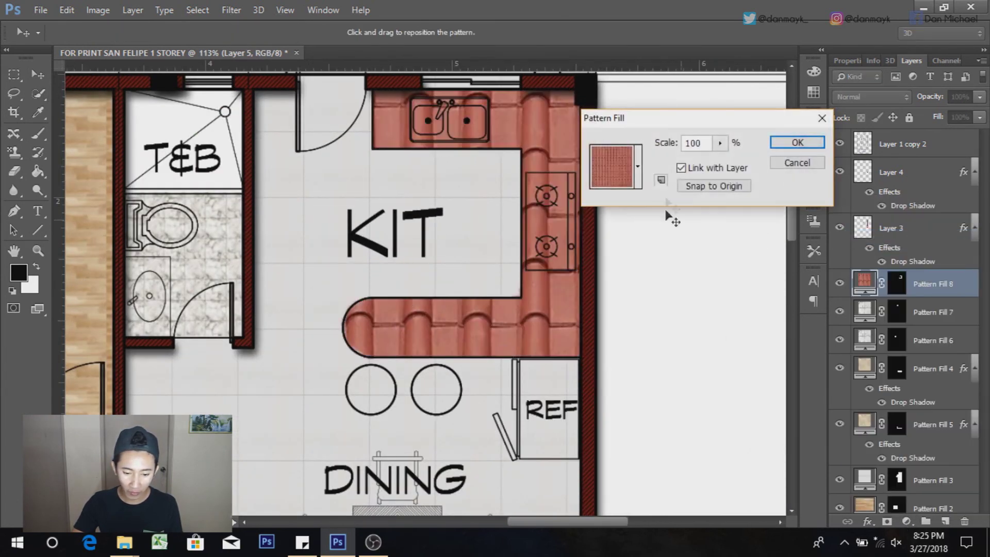
pyautogui.click(639, 170)
pyautogui.doubleClick(544, 273)
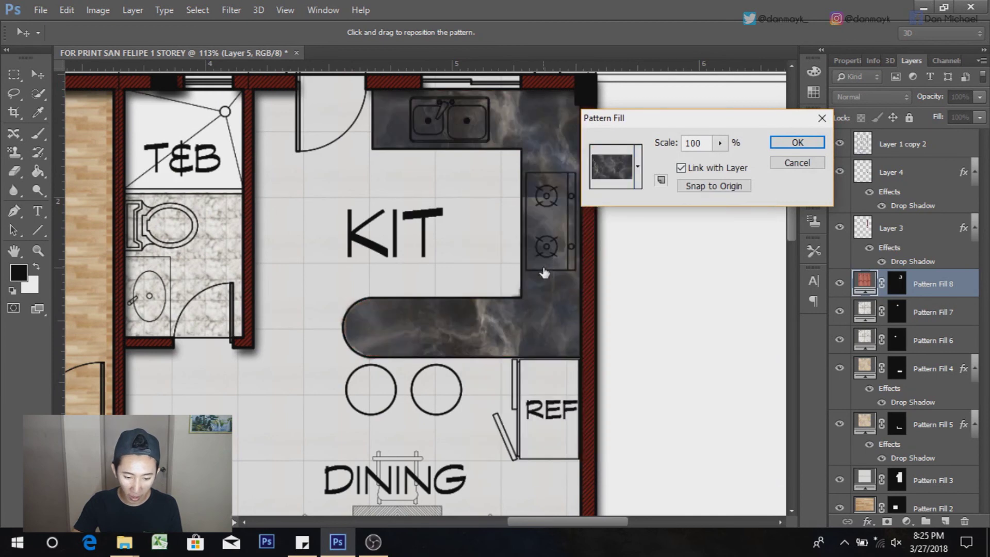
pyautogui.scroll(4, 531, 304)
pyautogui.scroll(-2, 531, 299)
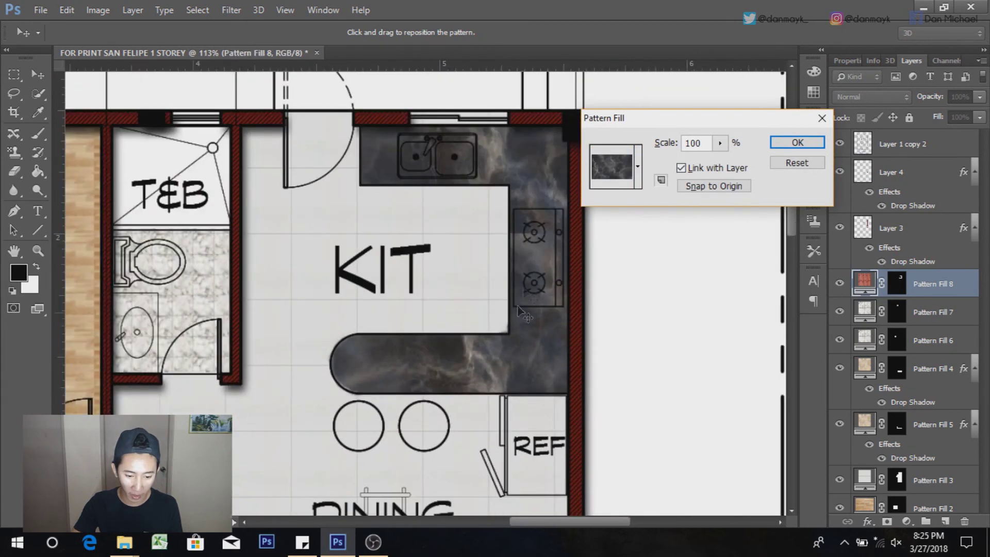
pyautogui.scroll(-1, 531, 291)
pyautogui.click(797, 142)
pyautogui.scroll(-2, 743, 386)
# Step: Give Pattern Fill 8 a drop shadow with Distance 10 and Size 10
pyautogui.press('w')
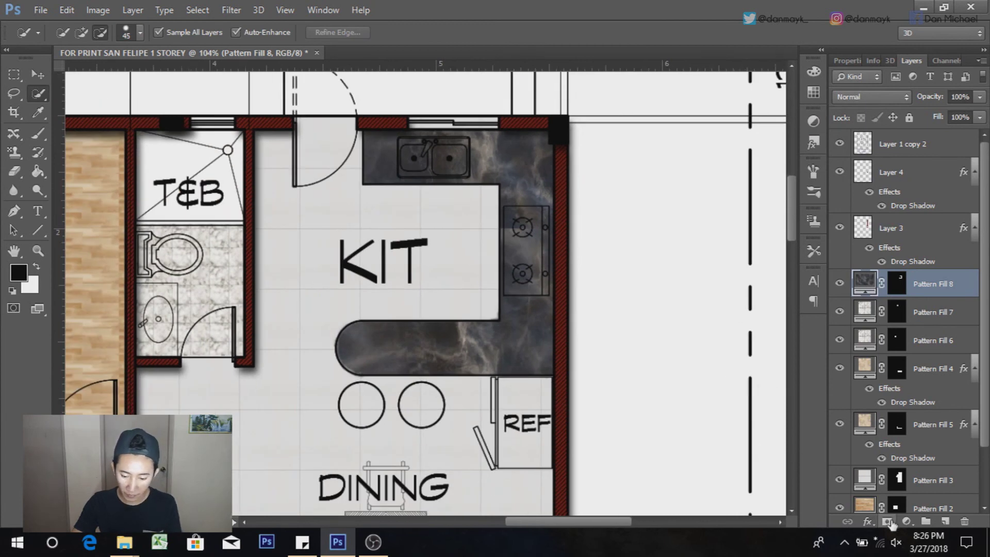
pyautogui.click(870, 522)
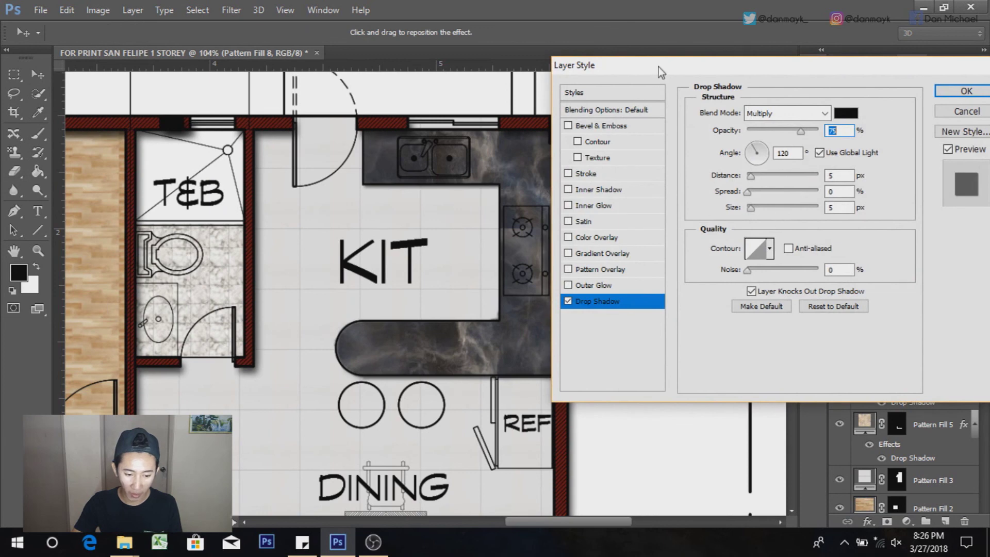
pyautogui.moveTo(660, 72); pyautogui.dragTo(598, 77)
pyautogui.write('1010')
pyautogui.click(905, 96)
pyautogui.press('w')
# Step: Switch to the Move tool and zoom around the floor plan to review the fills
pyautogui.scroll(-5, 554, 275)
pyautogui.scroll(-3, 554, 275)
pyautogui.scroll(1, 516, 237)
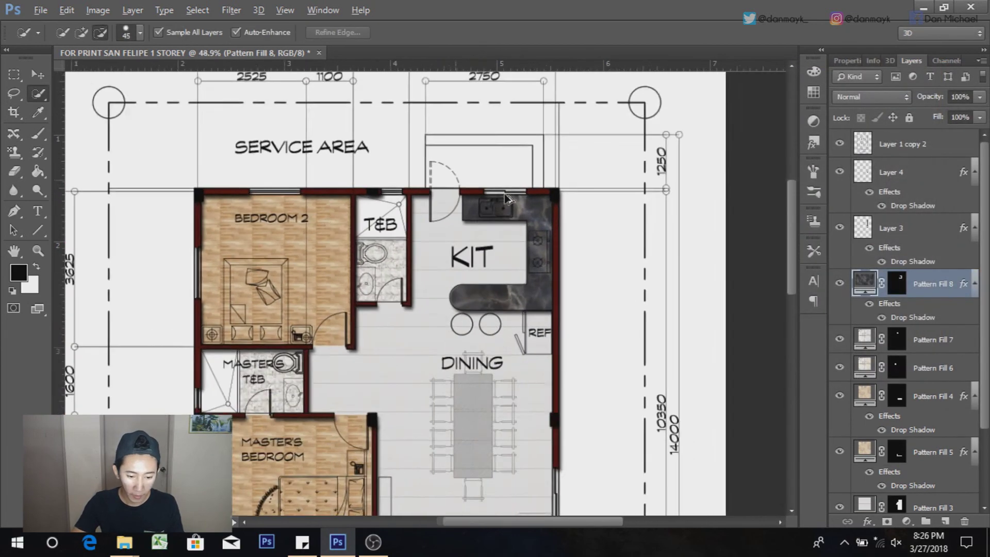
pyautogui.scroll(1, 495, 227)
pyautogui.press('v')
pyautogui.scroll(-1, 492, 225)
pyautogui.scroll(-2, 492, 207)
pyautogui.scroll(2, 495, 155)
pyautogui.scroll(2, 498, 115)
pyautogui.scroll(-3, 495, 155)
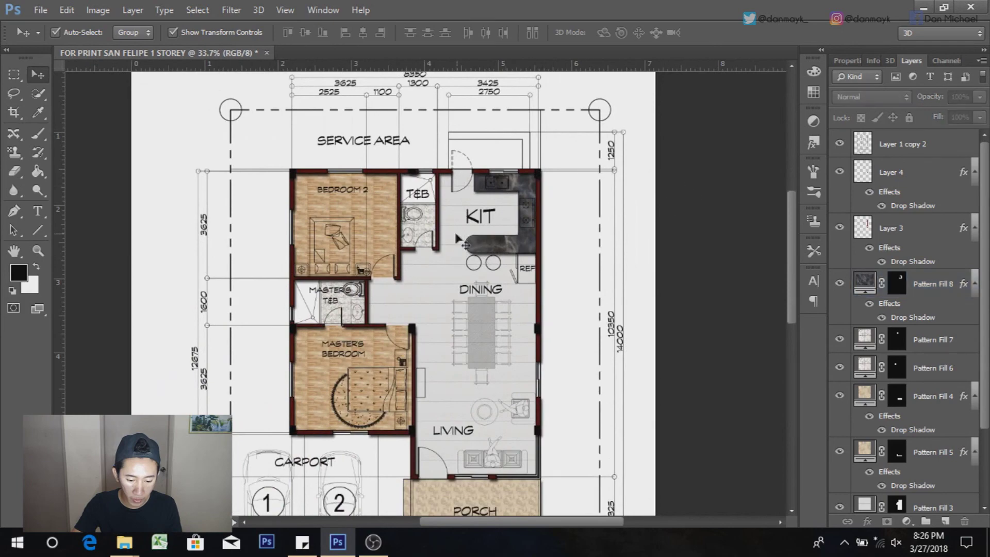
pyautogui.scroll(-2, 458, 415)
pyautogui.scroll(3, 482, 363)
pyautogui.scroll(1, 420, 458)
pyautogui.scroll(-2, 443, 309)
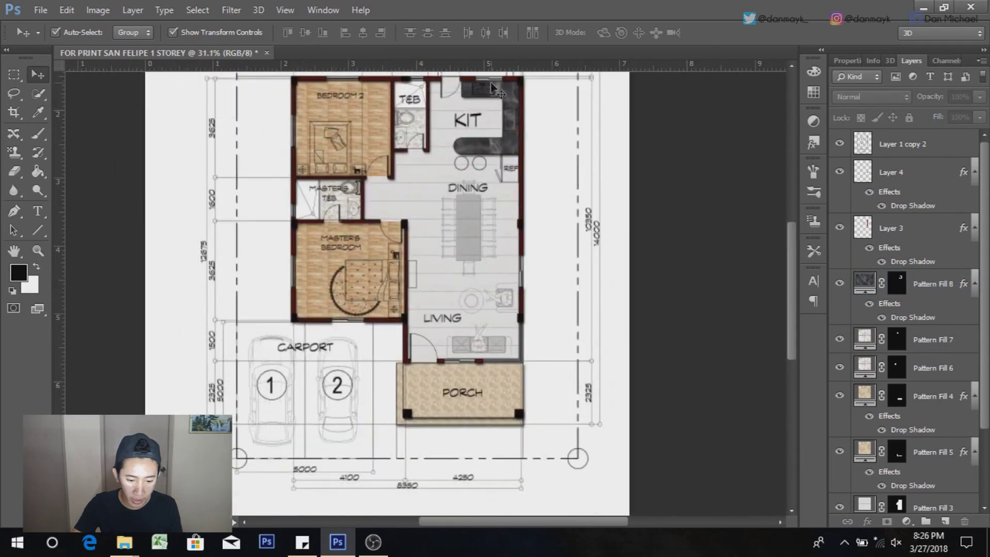
# Step: Set Pattern Fill 9's beige stone pattern to scale 20 and confirm it
pyautogui.scroll(-2, 464, 206)
pyautogui.scroll(3, 467, 106)
pyautogui.scroll(3, 469, 111)
pyautogui.scroll(2, 567, 144)
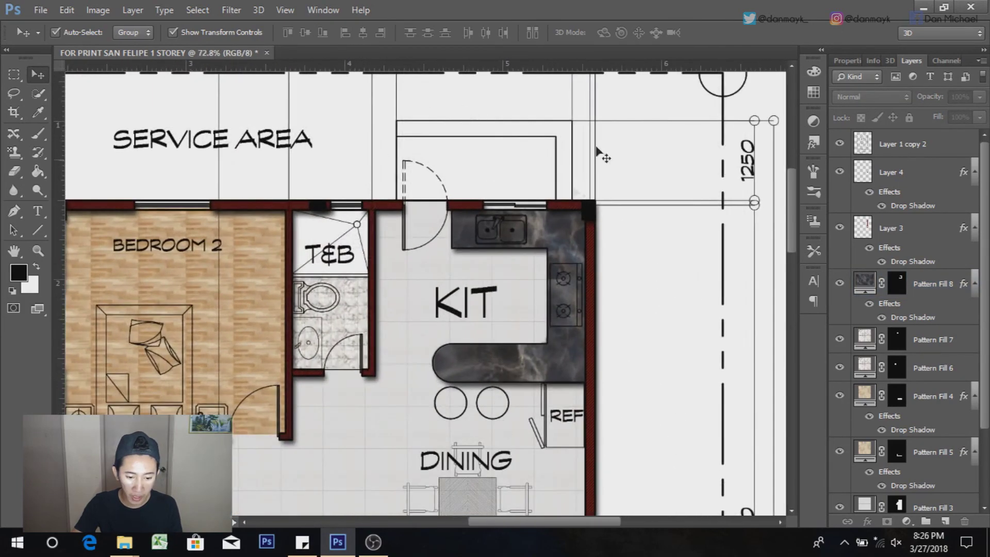
pyautogui.scroll(2, 567, 103)
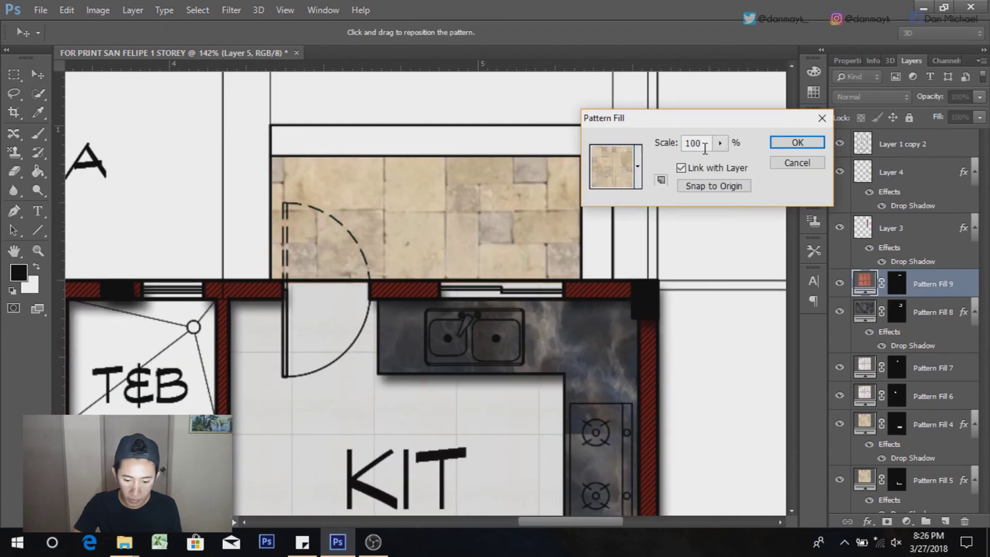
pyautogui.write('20')
pyautogui.click(798, 142)
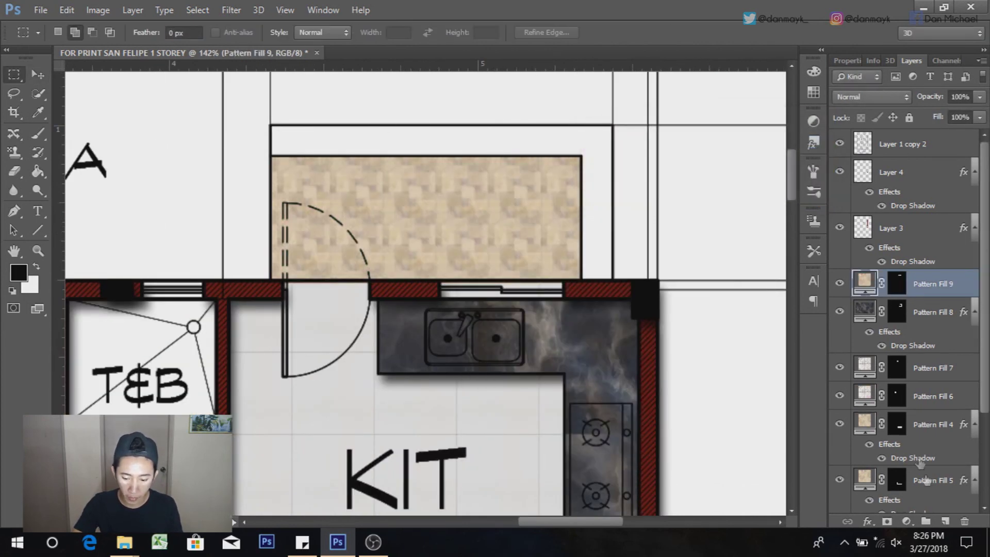
# Step: On a new layer, fill an L-shaped strip along the top and right with beige tile at scale 10
pyautogui.click(949, 523)
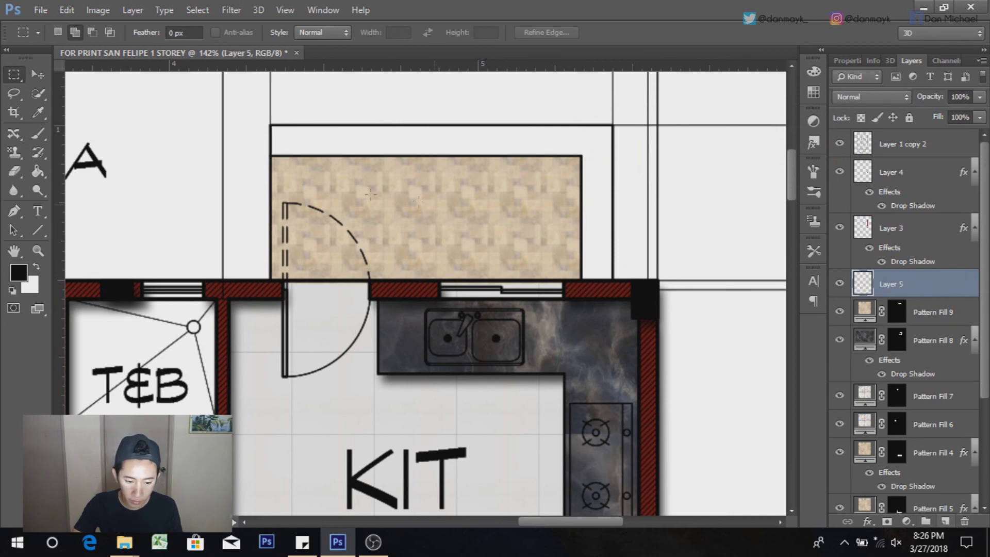
pyautogui.moveTo(270, 125); pyautogui.dragTo(612, 158)
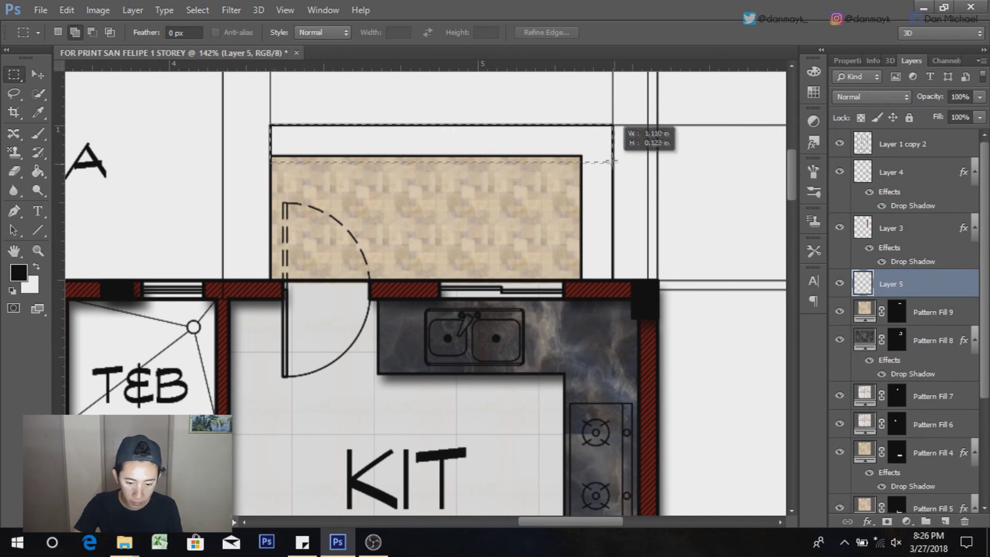
pyautogui.moveTo(582, 157); pyautogui.dragTo(612, 284)
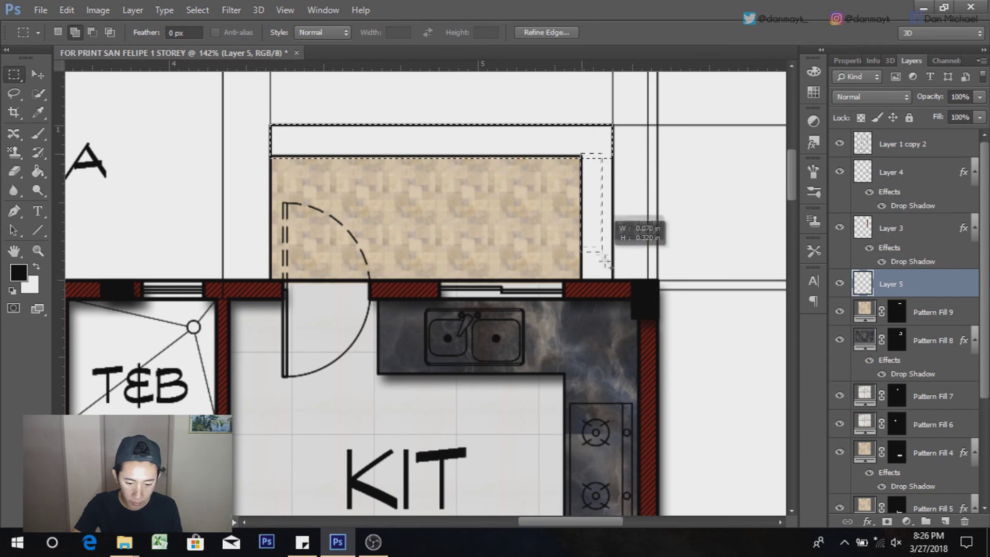
pyautogui.click(906, 522)
pyautogui.click(894, 233)
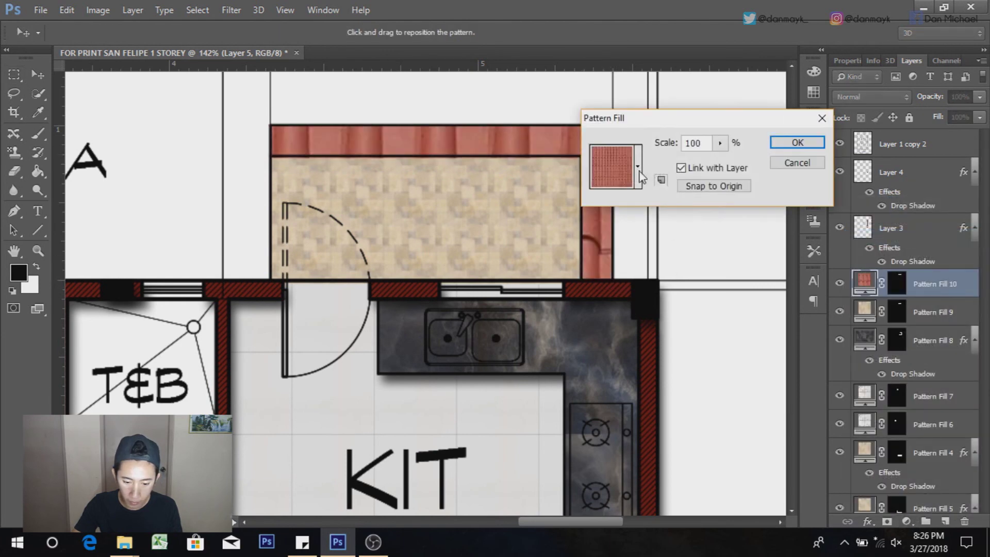
pyautogui.click(638, 166)
pyautogui.click(504, 261)
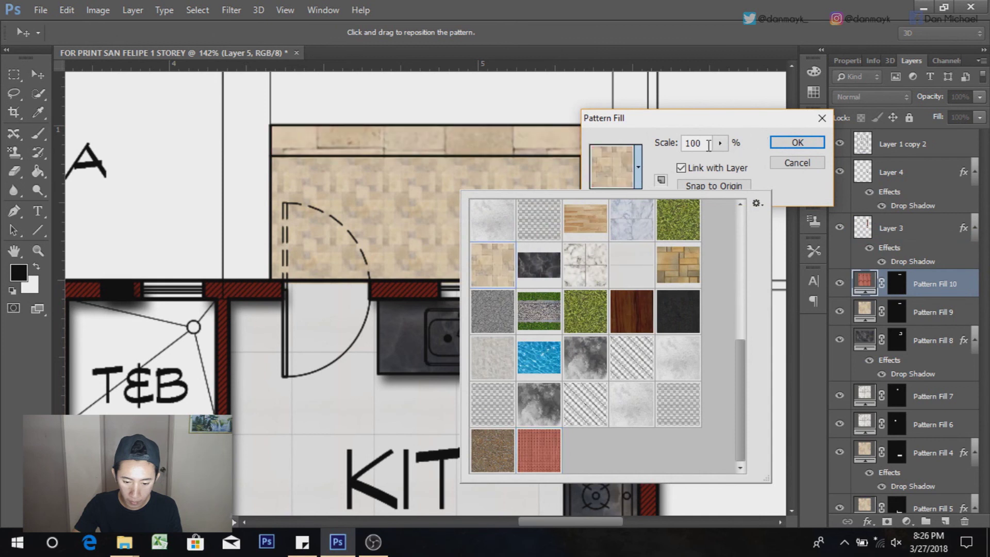
pyautogui.click(654, 154)
pyautogui.write('10')
pyautogui.press('Return')
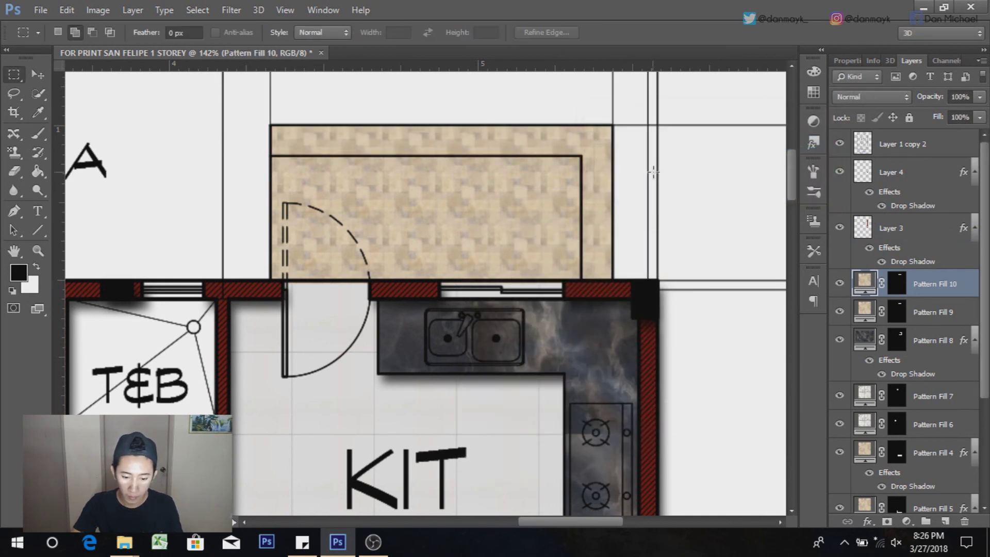
pyautogui.click(42, 76)
# Step: Give Pattern Fill 10 a 10 px distance and size drop shadow and move it below Pattern Fill 9
pyautogui.click(868, 520)
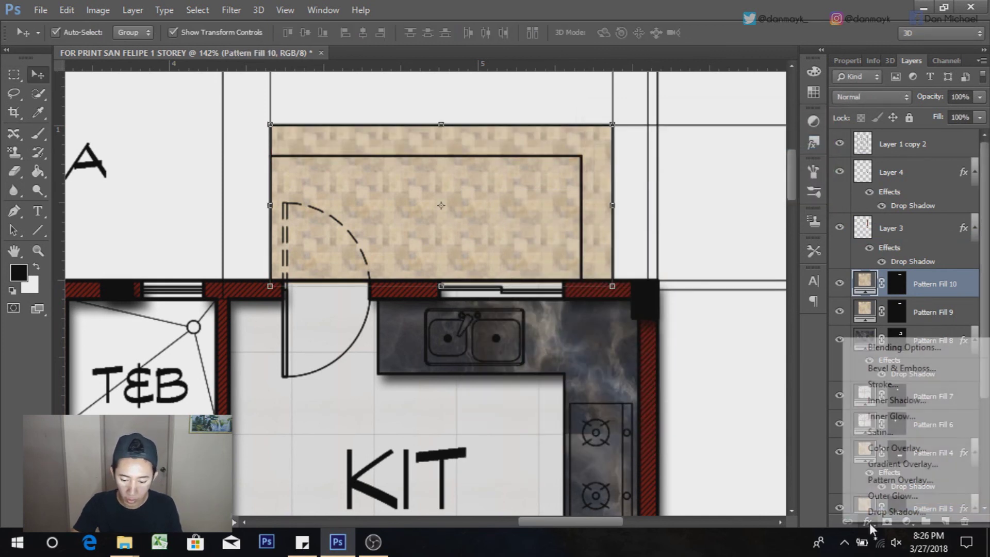
pyautogui.click(874, 512)
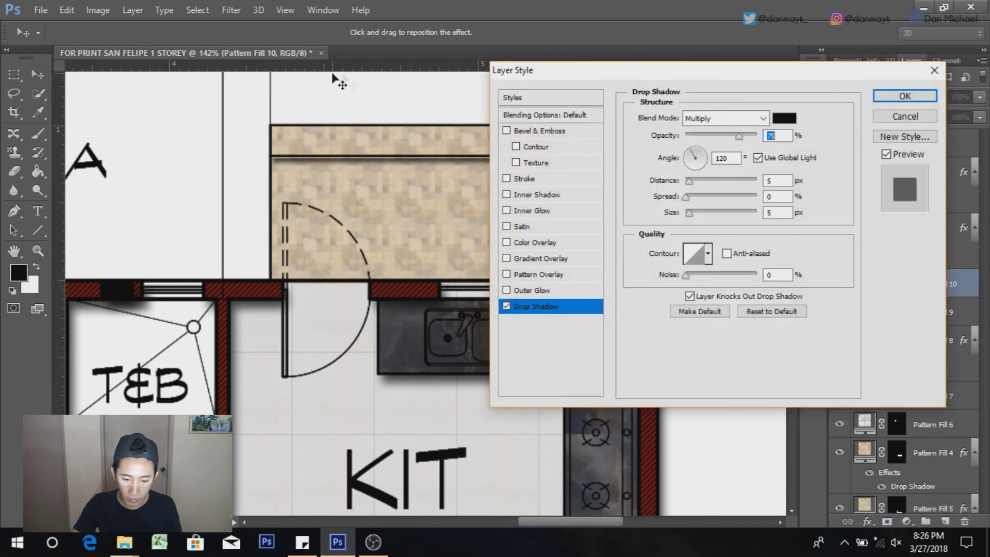
pyautogui.moveTo(636, 72); pyautogui.dragTo(144, 73)
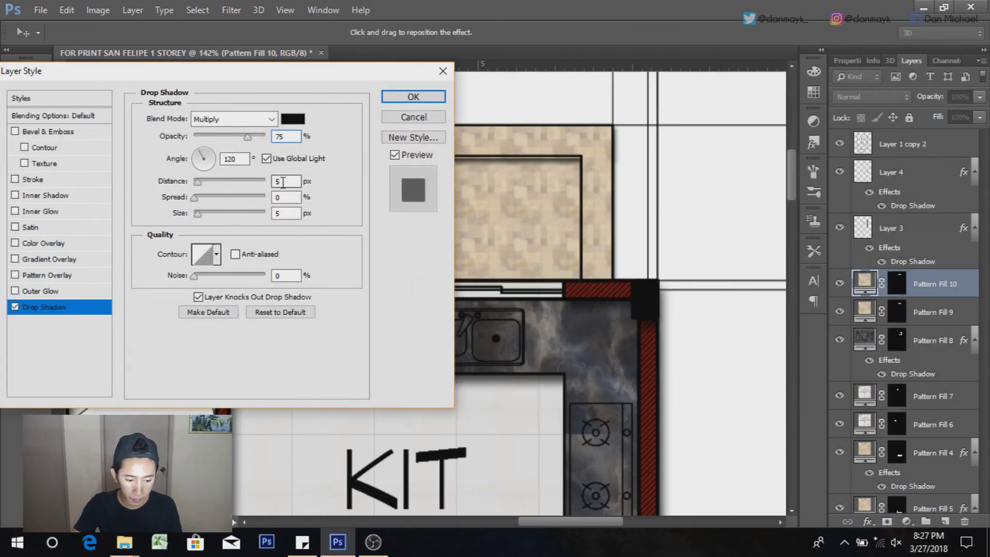
pyautogui.write('10')
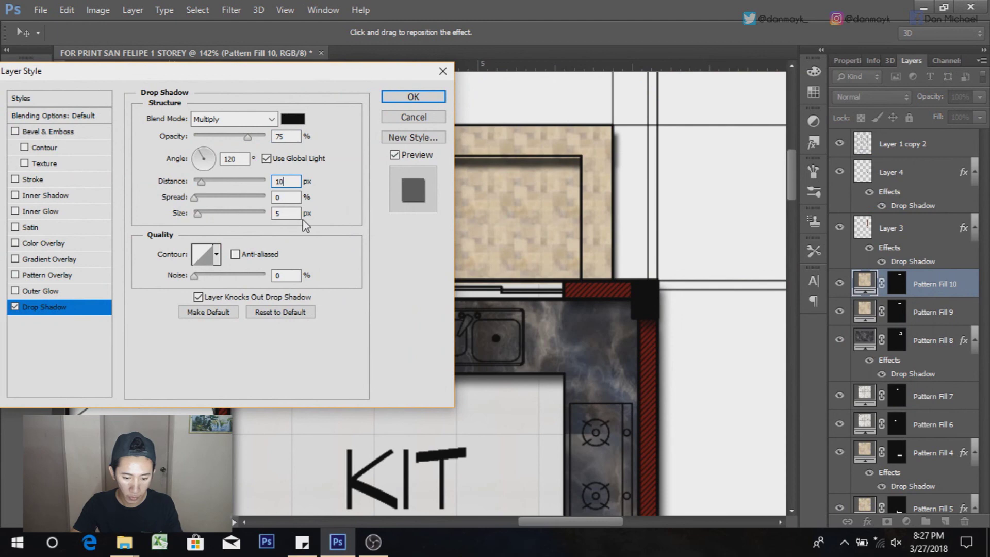
pyautogui.write('10')
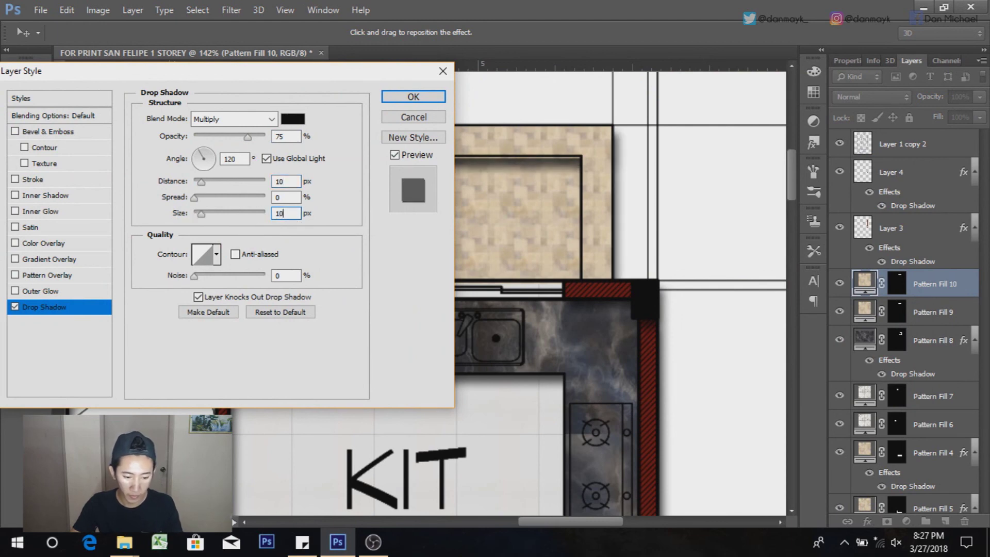
pyautogui.click(411, 104)
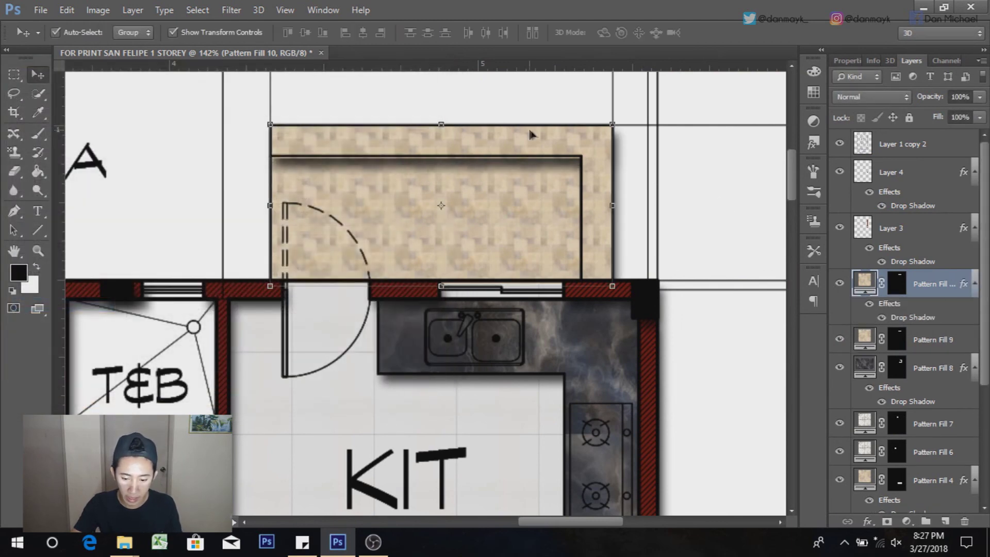
pyautogui.moveTo(937, 284); pyautogui.dragTo(949, 358)
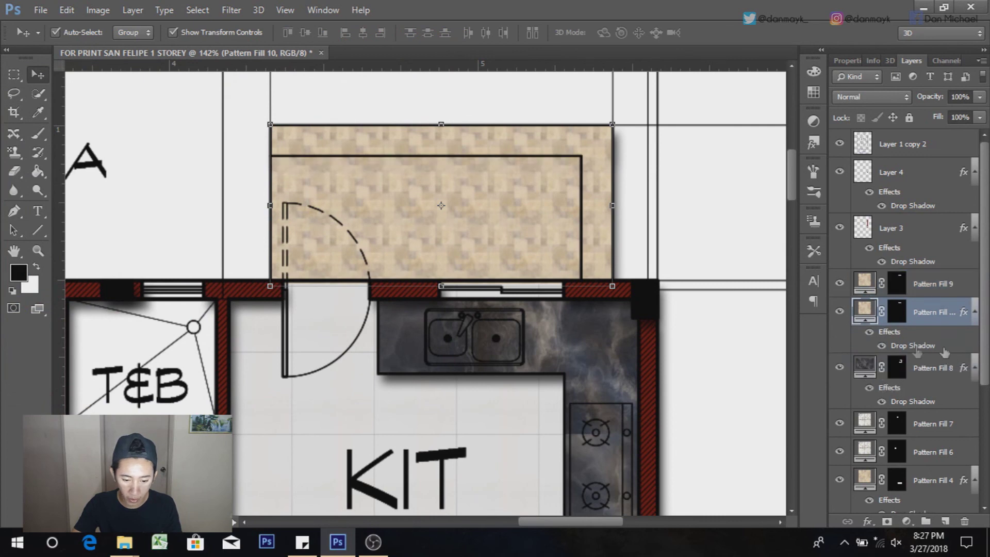
# Step: Apply the same drop shadow, Distance 10 and Size 10, to Pattern Fill 9
pyautogui.click(931, 284)
pyautogui.click(868, 521)
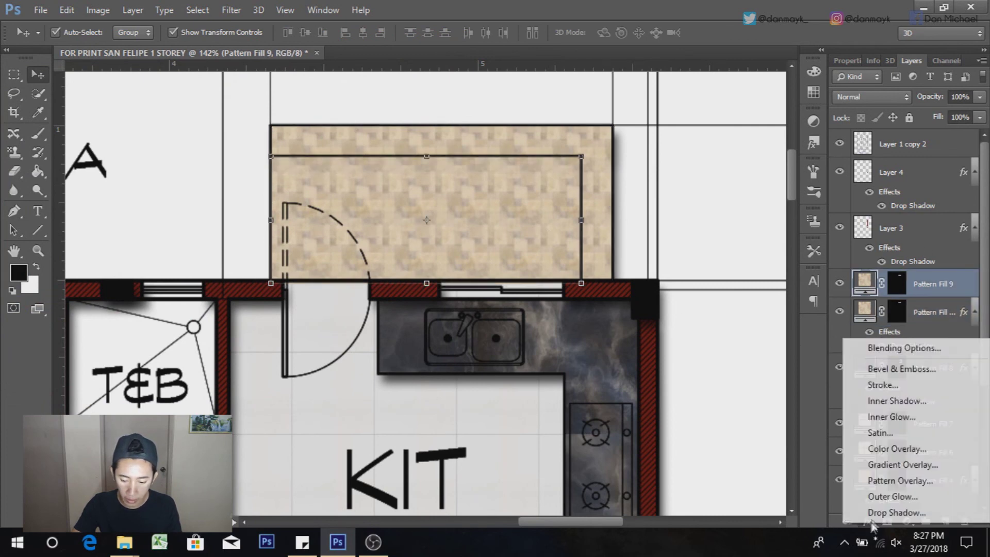
pyautogui.moveTo(441, 67); pyautogui.dragTo(103, 65)
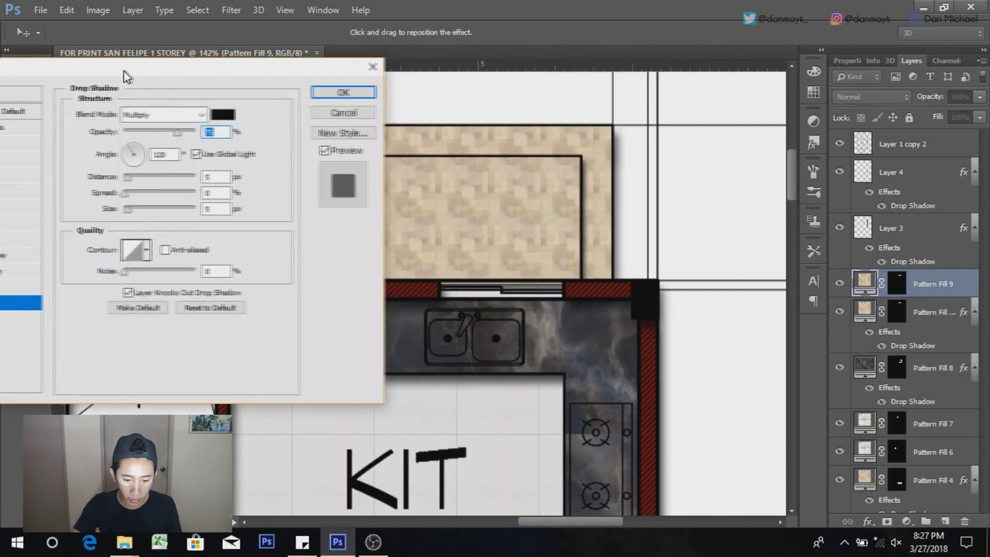
pyautogui.write('10')
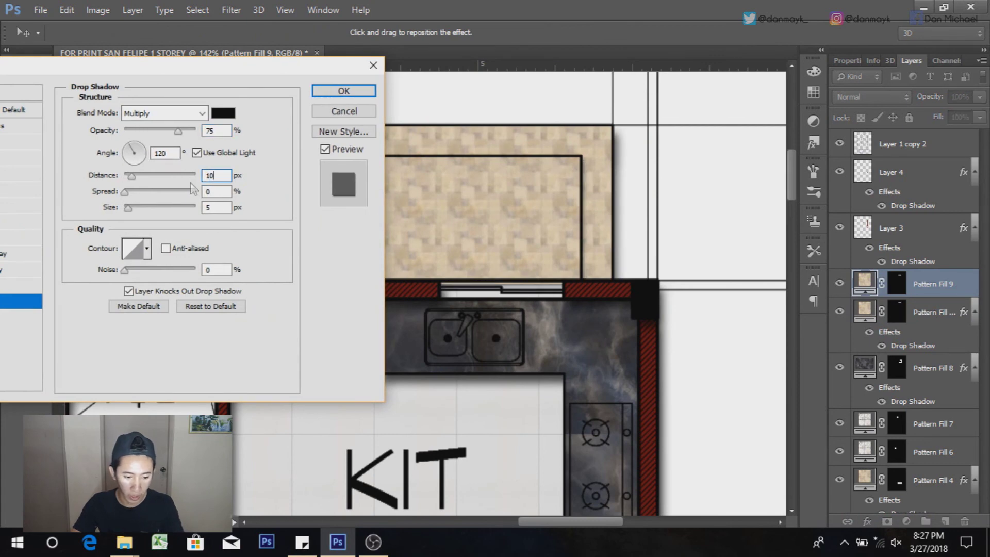
pyautogui.press('Tab')
pyautogui.press('Tab')
pyautogui.write('0')
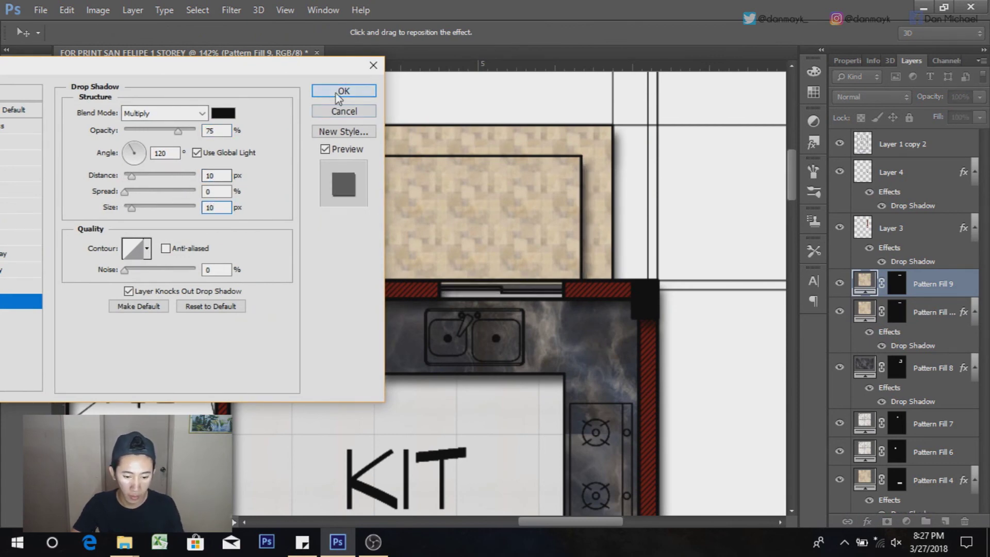
pyautogui.click(339, 91)
pyautogui.scroll(-3, 538, 151)
pyautogui.scroll(-1, 515, 142)
pyautogui.click(524, 144)
pyautogui.scroll(1, 444, 171)
pyautogui.scroll(1, 611, 188)
pyautogui.scroll(1, 593, 106)
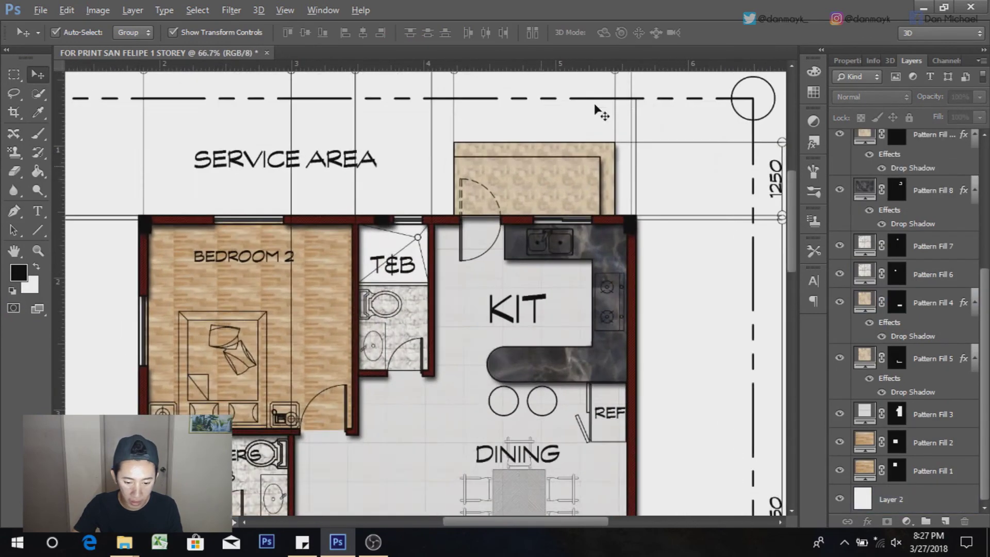
pyautogui.scroll(1, 564, 144)
pyautogui.scroll(1, 550, 117)
pyautogui.scroll(-1, 549, 116)
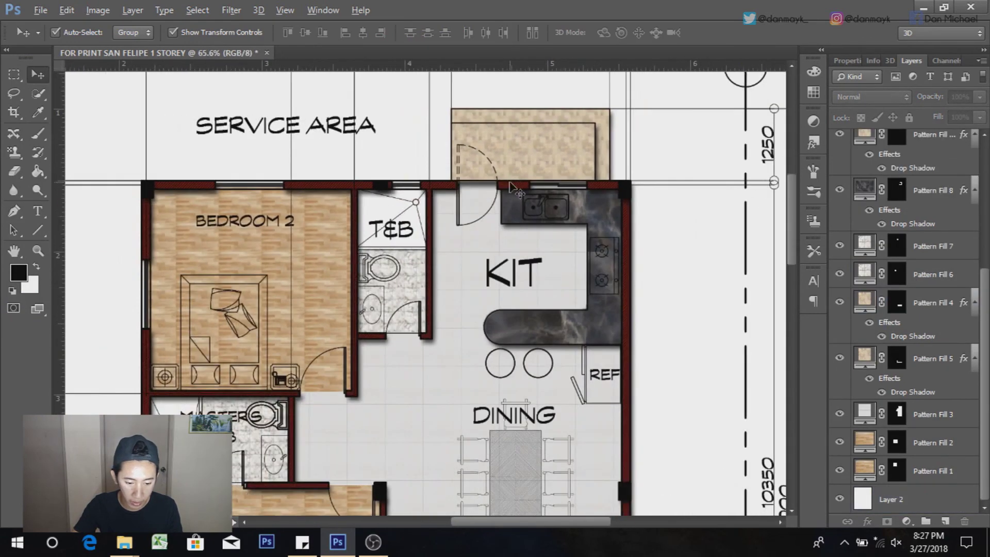
pyautogui.scroll(1, 578, 192)
pyautogui.scroll(1, 516, 185)
pyautogui.scroll(1, 484, 175)
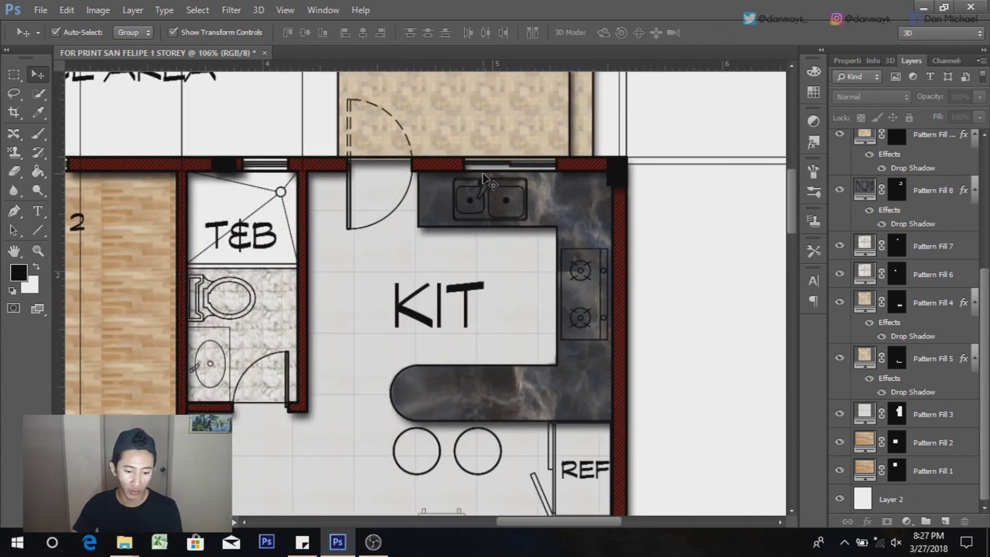
pyautogui.scroll(1, 541, 266)
pyautogui.scroll(1, 529, 257)
pyautogui.scroll(1, 530, 149)
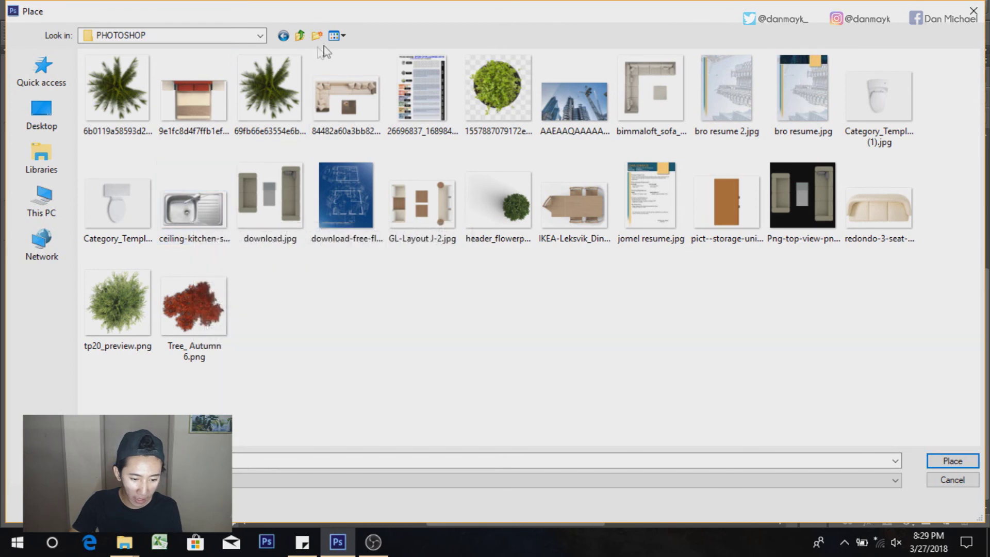
pyautogui.click(342, 36)
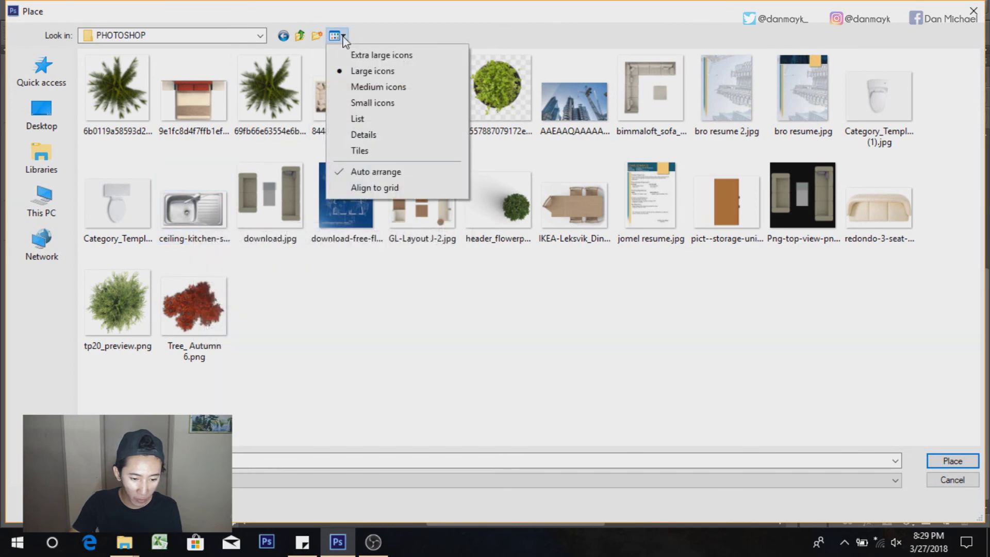
# Step: Open the top-view kitchen sink image from the file browser
pyautogui.click(356, 53)
pyautogui.scroll(-3, 371, 241)
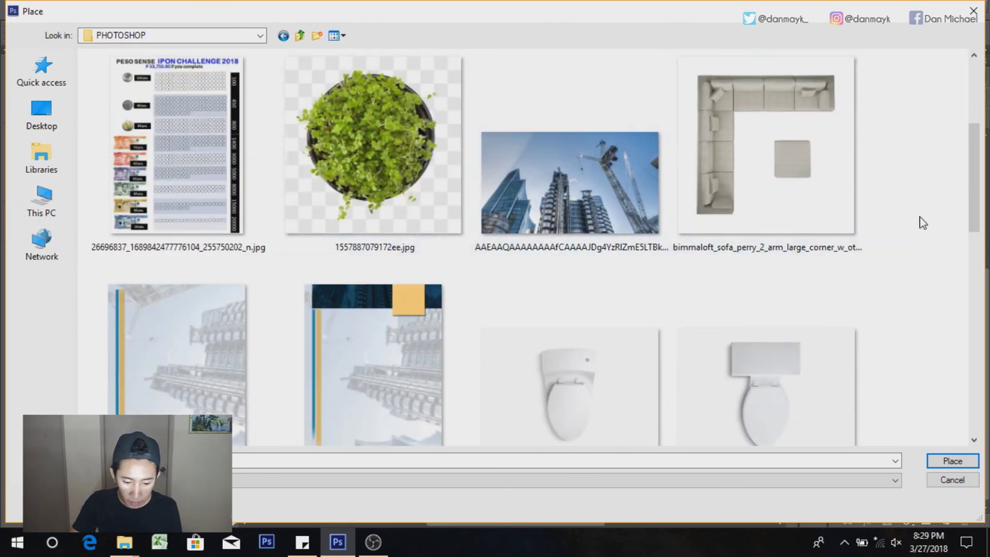
pyautogui.scroll(-5, 918, 221)
pyautogui.click(218, 205)
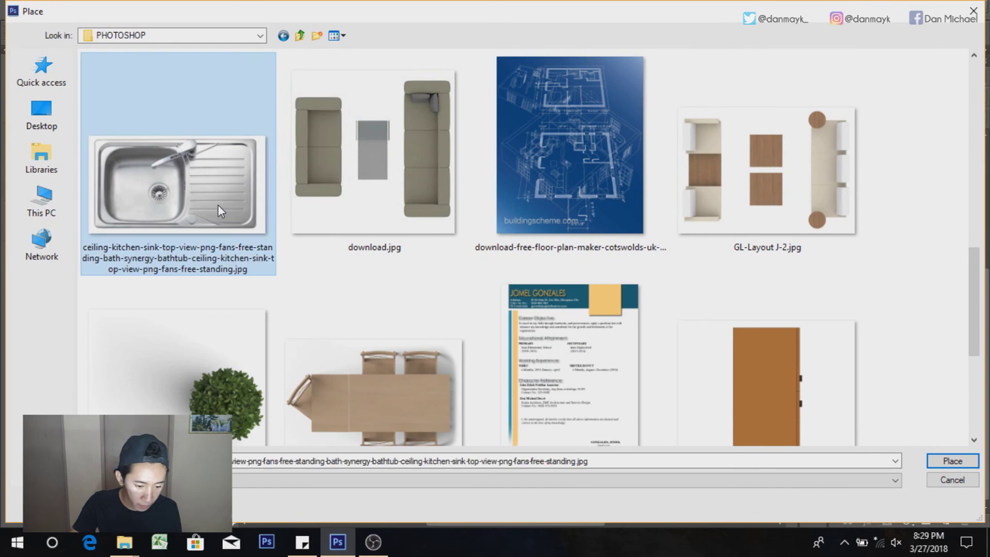
pyautogui.doubleClick(218, 205)
# Step: Convert the sink's Background to a layer and cut away its white background
pyautogui.doubleClick(941, 135)
pyautogui.press('Return')
pyautogui.hotkey('ctrl', 't')
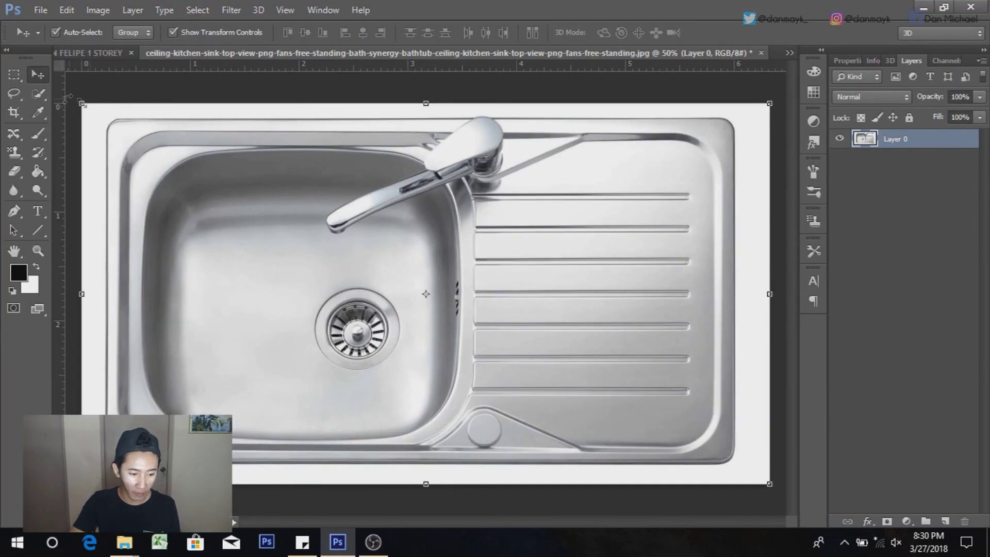
pyautogui.press('Return')
pyautogui.click(32, 96)
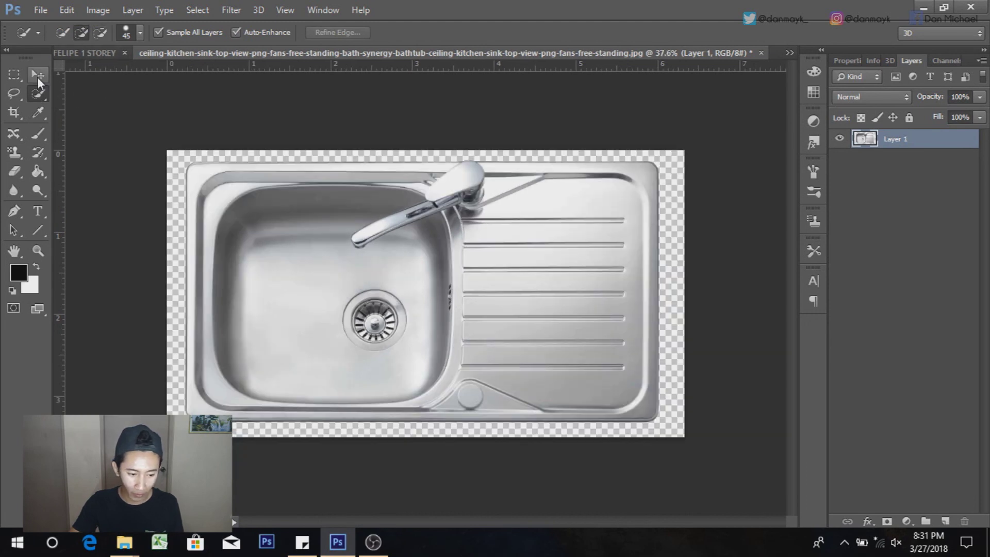
pyautogui.click(37, 75)
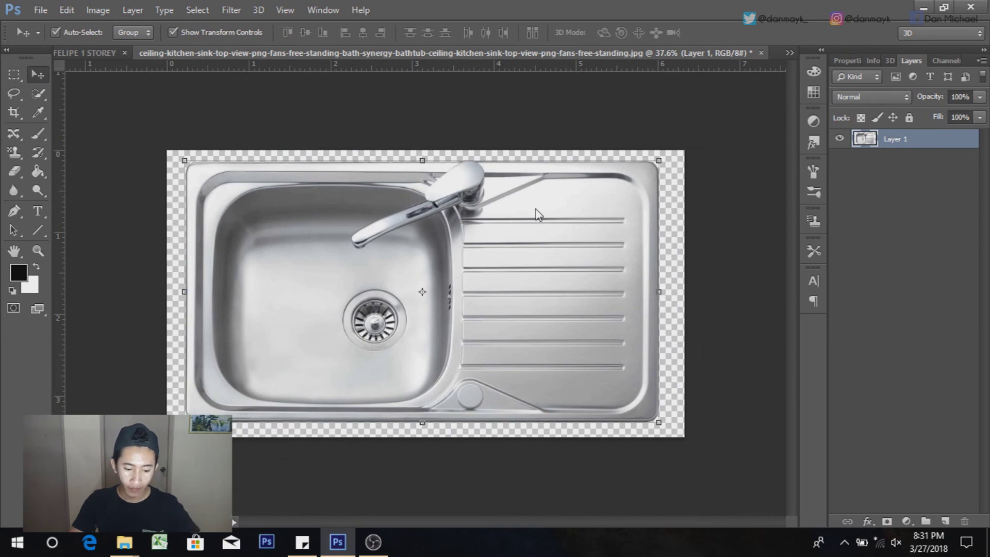
# Step: Drag the cut-out sink into the floor plan and re-dock the sink window
pyautogui.moveTo(536, 213); pyautogui.dragTo(536, 208)
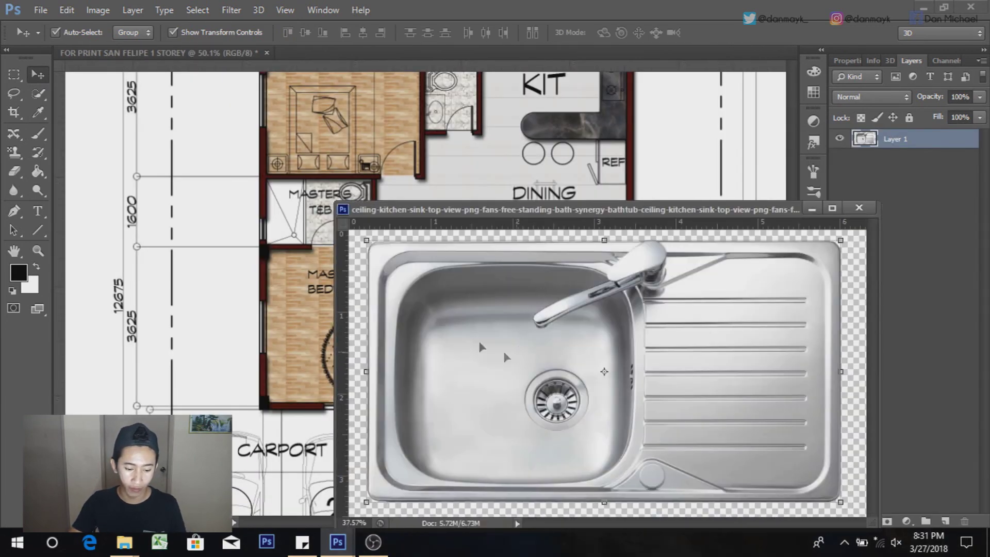
pyautogui.moveTo(503, 351); pyautogui.dragTo(261, 258)
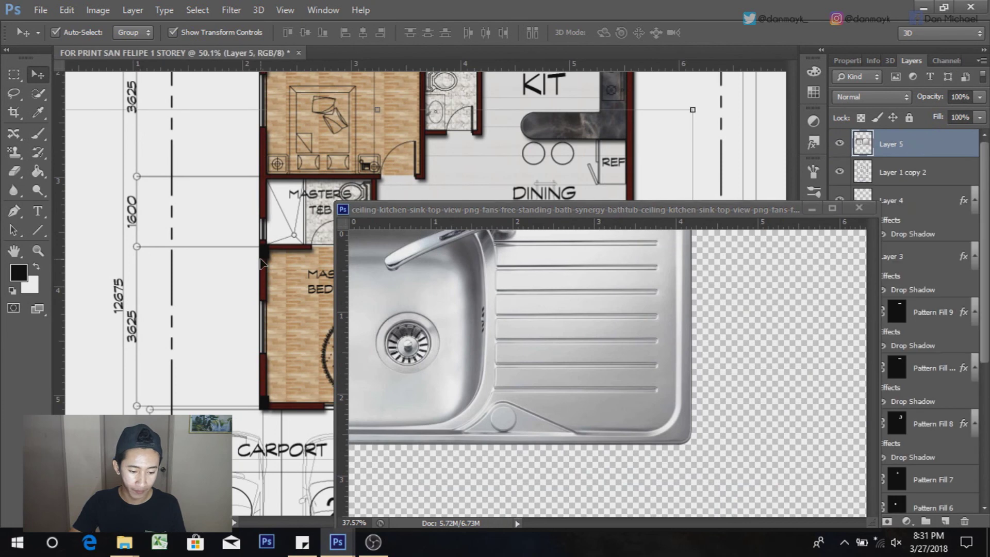
pyautogui.moveTo(408, 209); pyautogui.dragTo(447, 55)
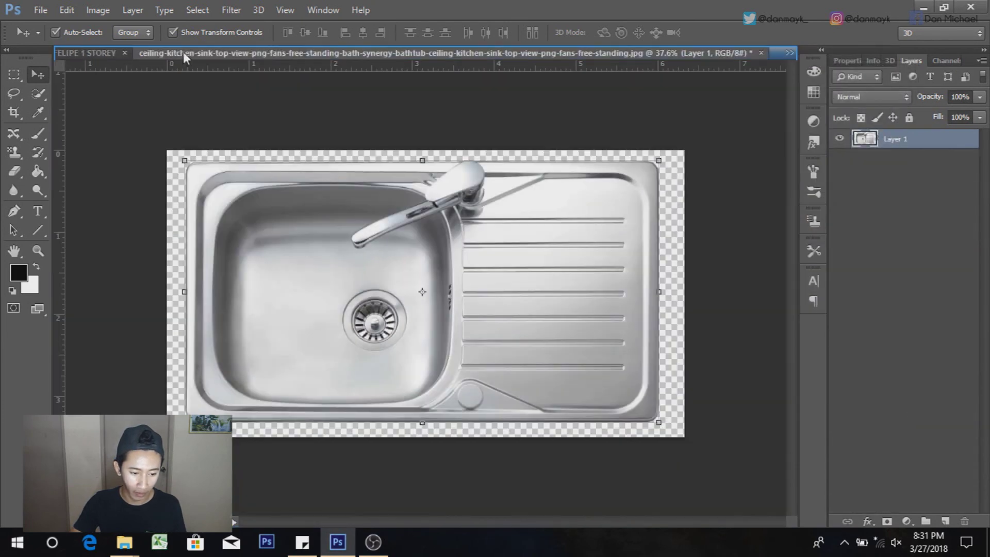
pyautogui.click(184, 52)
# Step: Scale the sink to about 6% and set it on the top kitchen counter left of the stove
pyautogui.moveTo(144, 136); pyautogui.dragTo(454, 330)
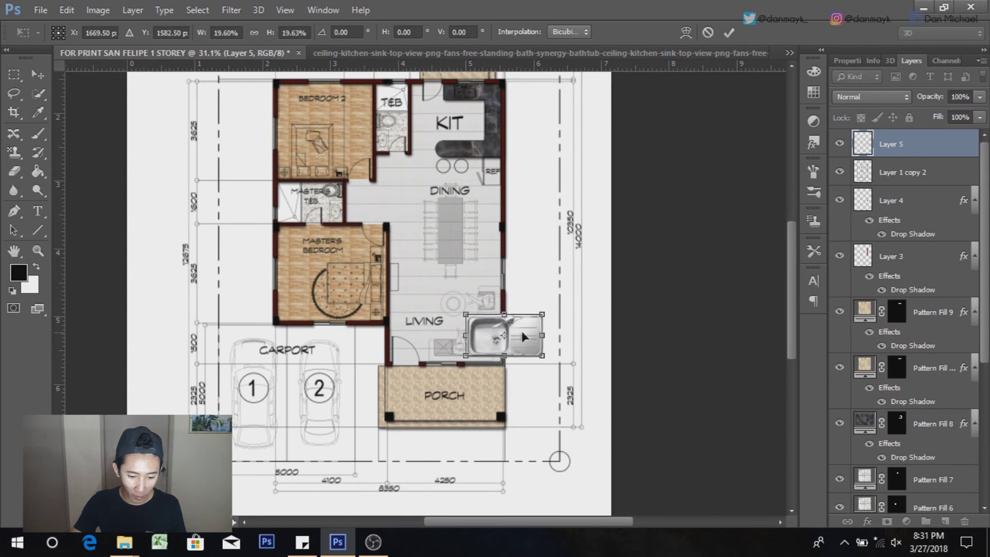
pyautogui.moveTo(495, 338); pyautogui.dragTo(456, 104)
pyautogui.scroll(5, 485, 77)
pyautogui.scroll(4, 485, 78)
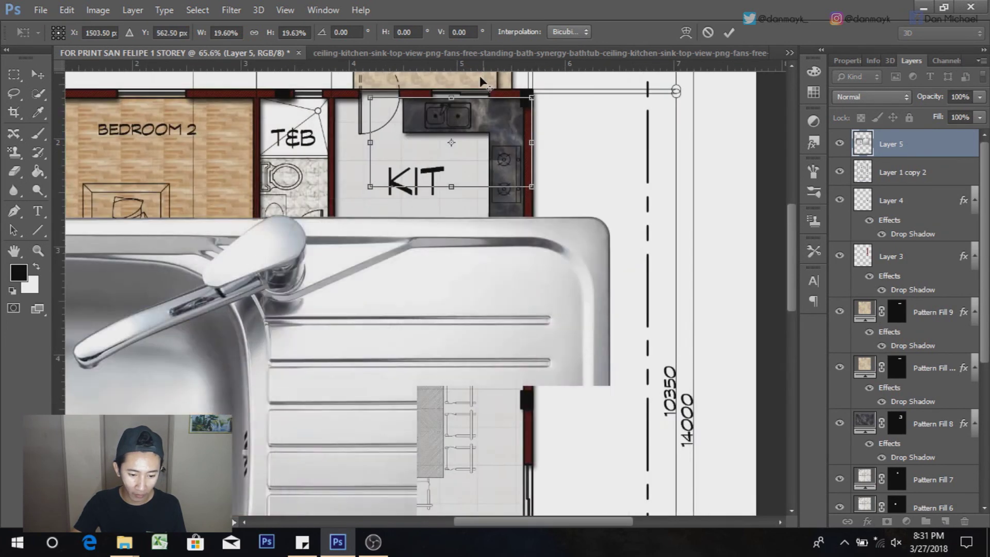
pyautogui.scroll(-2, 479, 81)
pyautogui.scroll(1, 307, 133)
pyautogui.moveTo(200, 138); pyautogui.dragTo(493, 301)
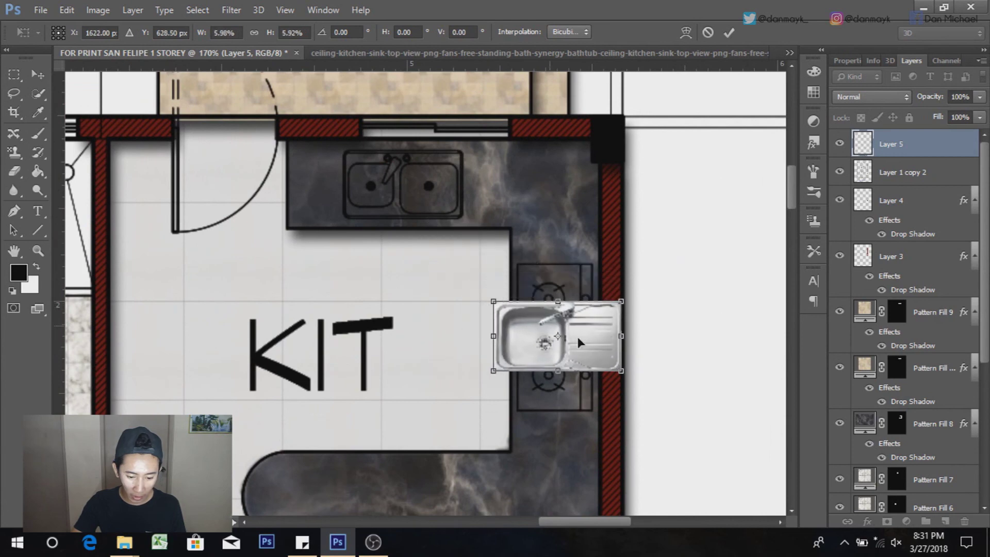
pyautogui.moveTo(586, 343); pyautogui.dragTo(428, 190)
pyautogui.scroll(1, 419, 178)
pyautogui.moveTo(471, 225); pyautogui.dragTo(482, 234)
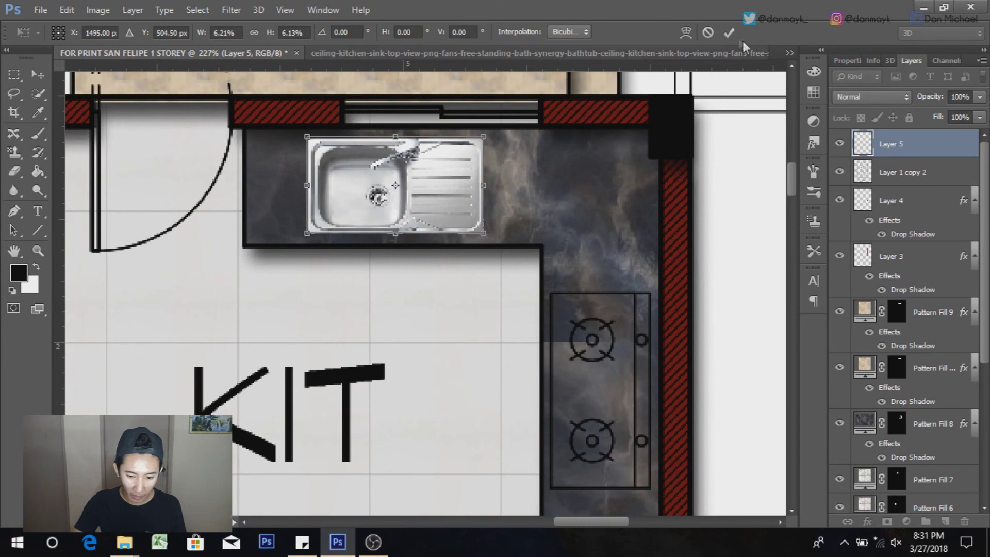
pyautogui.press('Return')
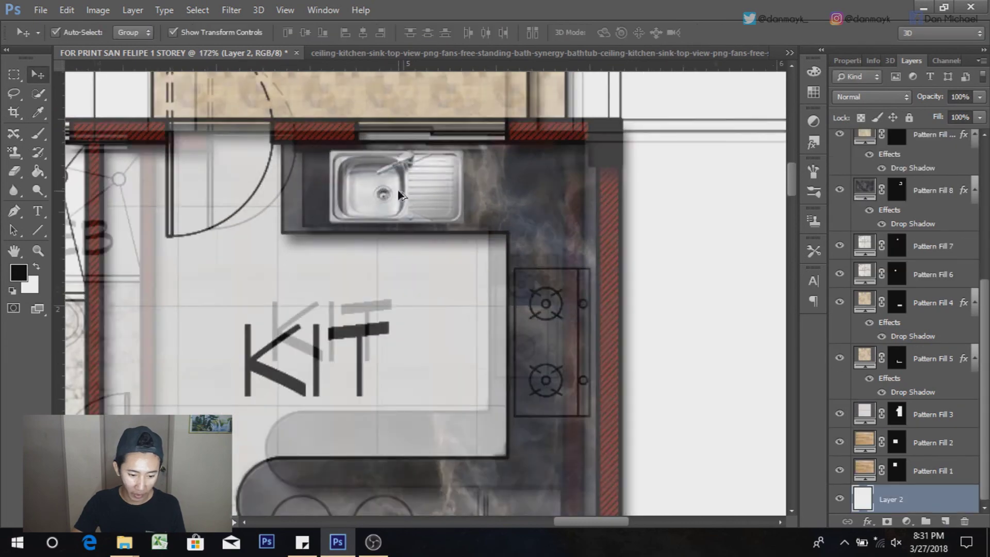
pyautogui.scroll(-2, 401, 194)
# Step: Zoom the view to the carport and porch area, then add empty Layer 6
pyautogui.scroll(-1, 412, 165)
pyautogui.scroll(-2, 429, 126)
pyautogui.scroll(2, 408, 124)
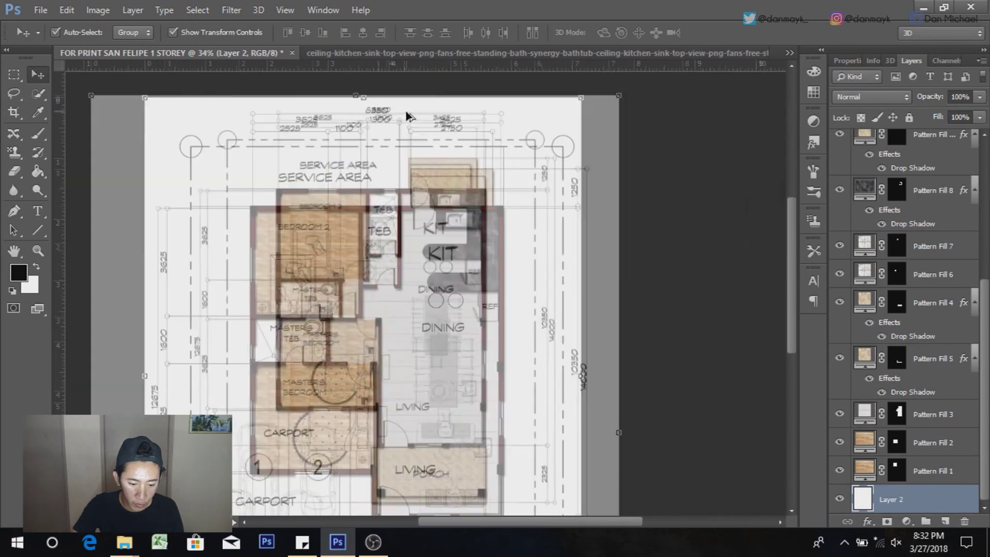
pyautogui.scroll(-1, 342, 84)
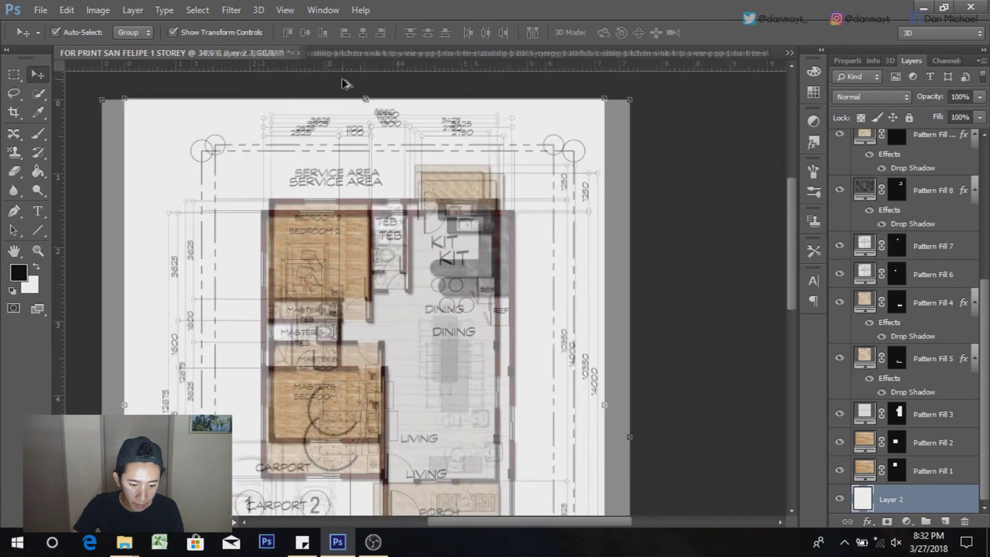
pyautogui.scroll(-1, 351, 124)
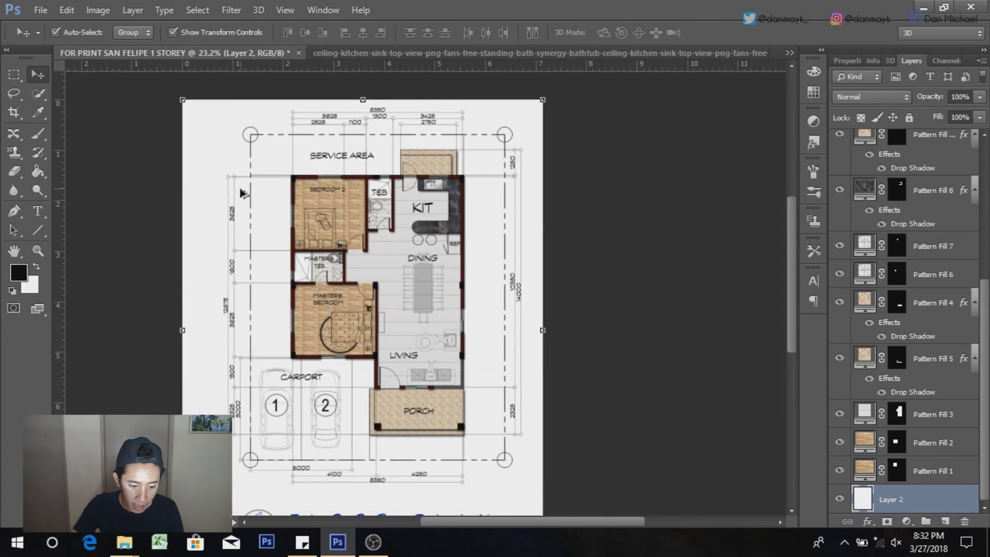
pyautogui.scroll(1, 371, 216)
pyautogui.scroll(-1, 413, 411)
pyautogui.scroll(2, 387, 444)
pyautogui.scroll(-2, 356, 384)
pyautogui.scroll(-1, 355, 384)
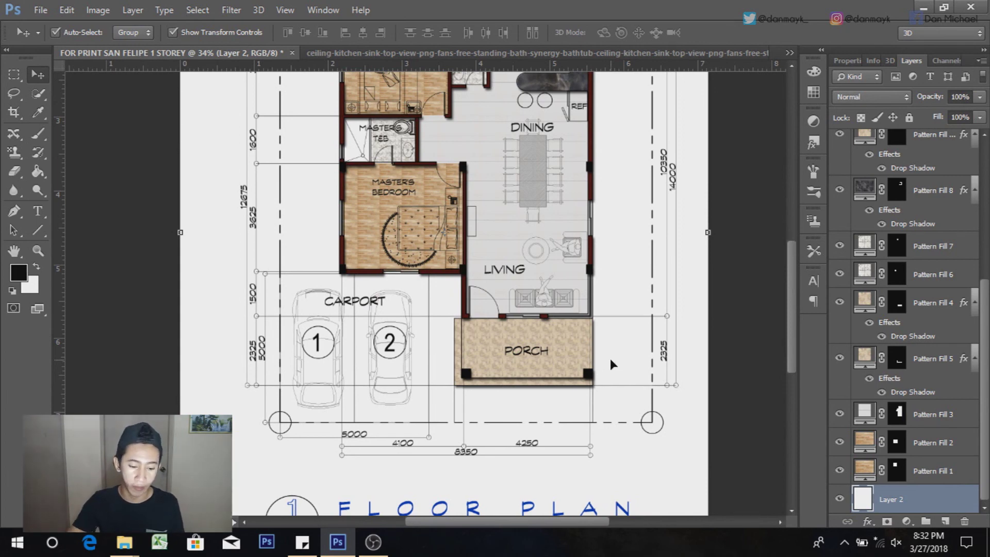
pyautogui.scroll(3, 377, 437)
pyautogui.scroll(-2, 315, 363)
pyautogui.scroll(1, 316, 364)
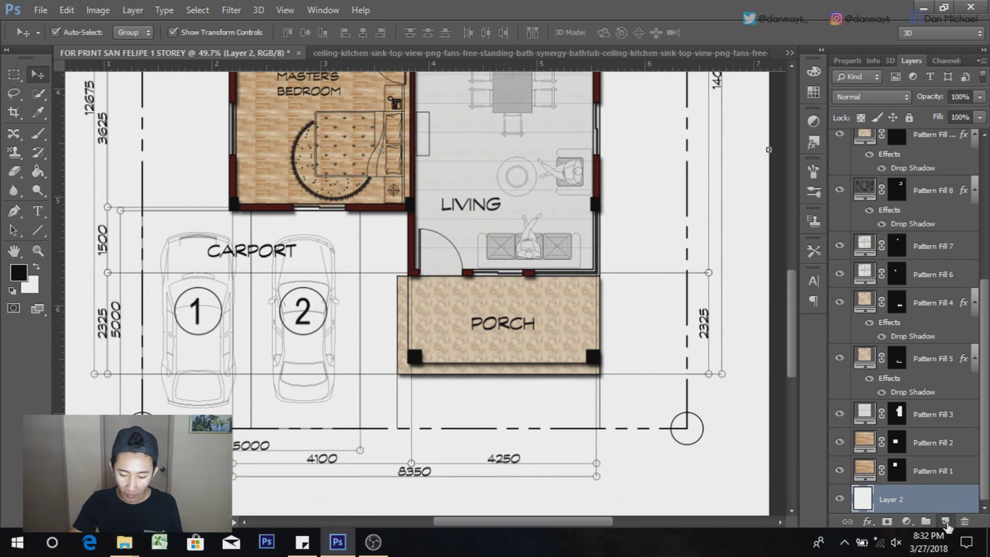
pyautogui.click(946, 522)
# Step: Marquee-select the yard strip below the porch
pyautogui.press('m')
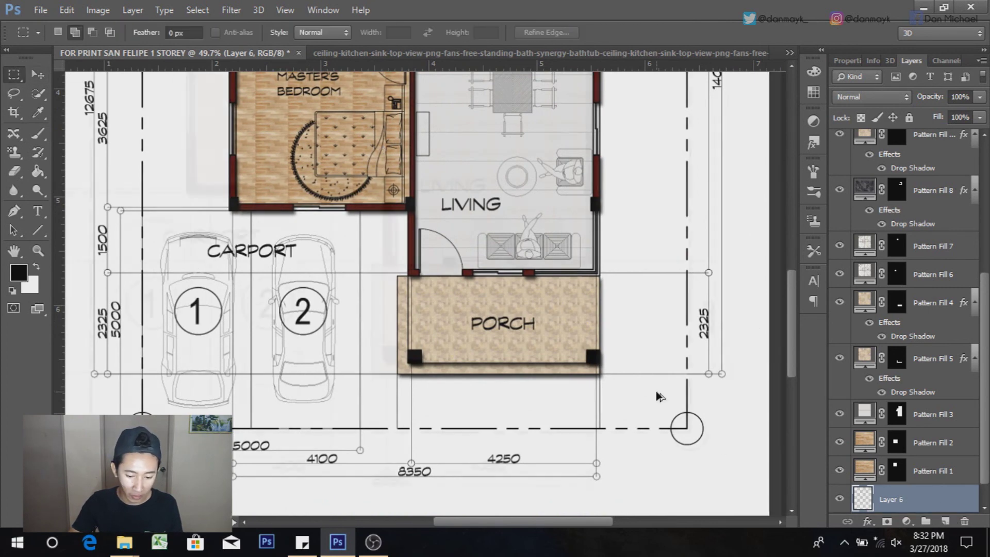
pyautogui.scroll(1, 654, 392)
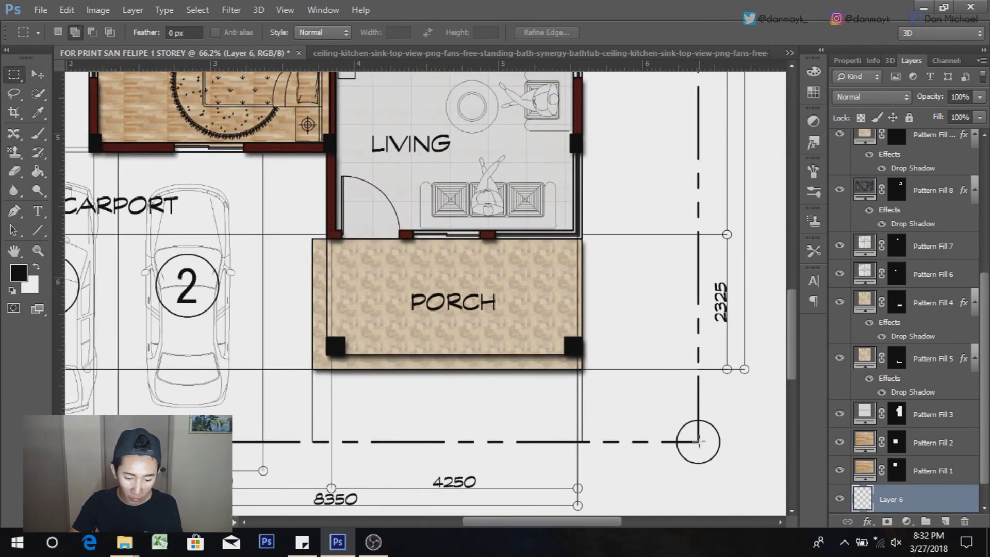
pyautogui.moveTo(699, 441); pyautogui.dragTo(311, 370)
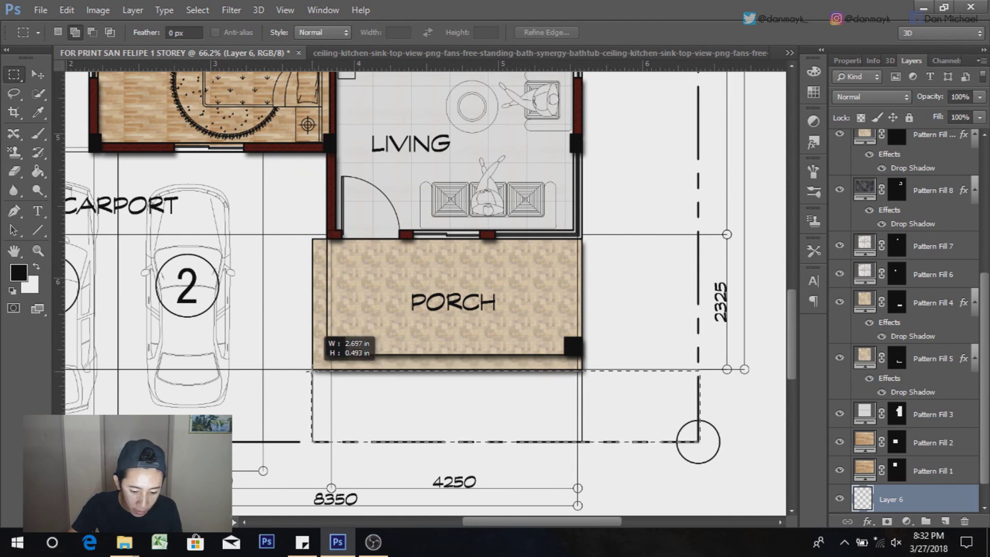
pyautogui.moveTo(312, 370); pyautogui.dragTo(311, 365)
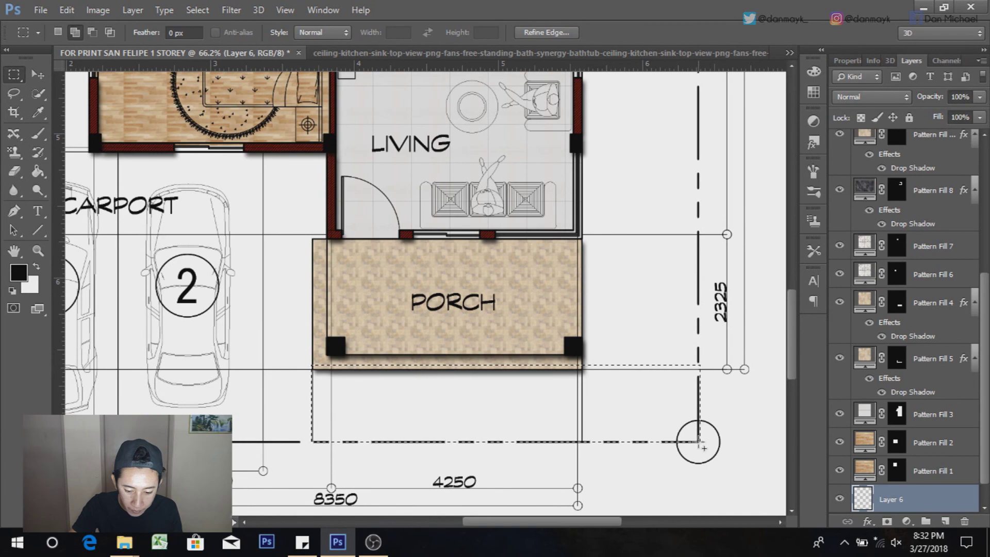
# Step: Add the right and left side yard strips to the selection, then fit the plan on screen
pyautogui.moveTo(702, 444); pyautogui.dragTo(579, 319)
pyautogui.scroll(3, 670, 412)
pyautogui.scroll(3, 645, 382)
pyautogui.scroll(3, 618, 350)
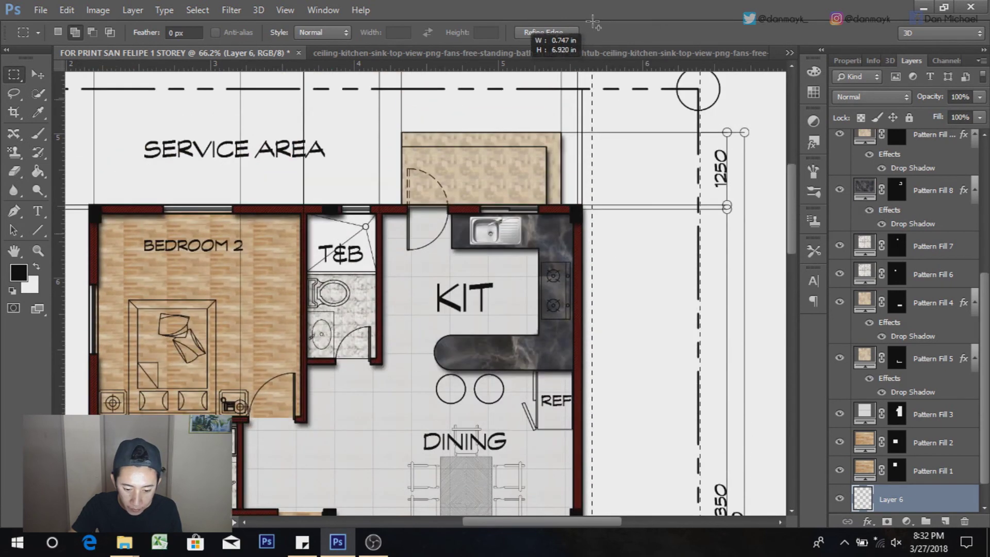
pyautogui.scroll(3, 579, 319)
pyautogui.scroll(-5, 696, 244)
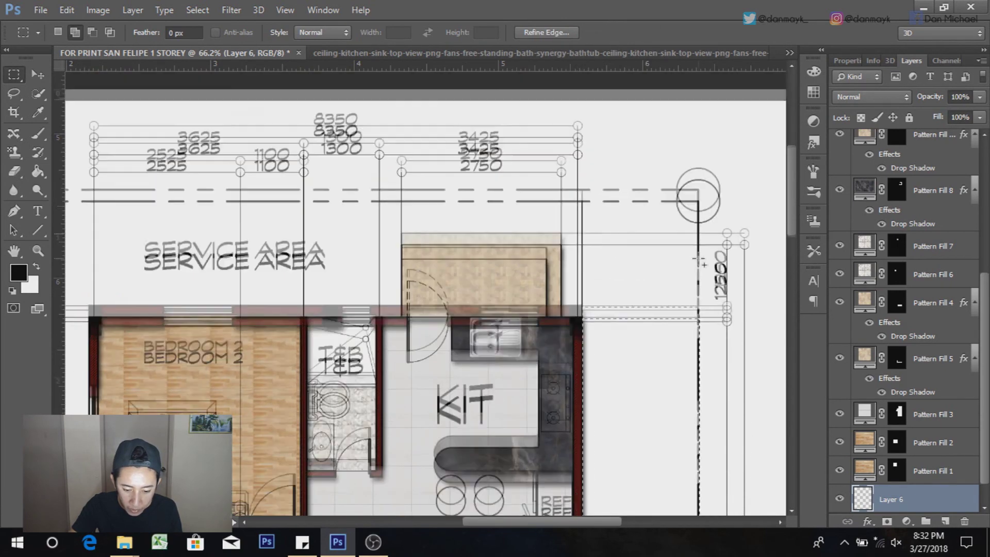
pyautogui.scroll(3, 415, 245)
pyautogui.scroll(3, 410, 217)
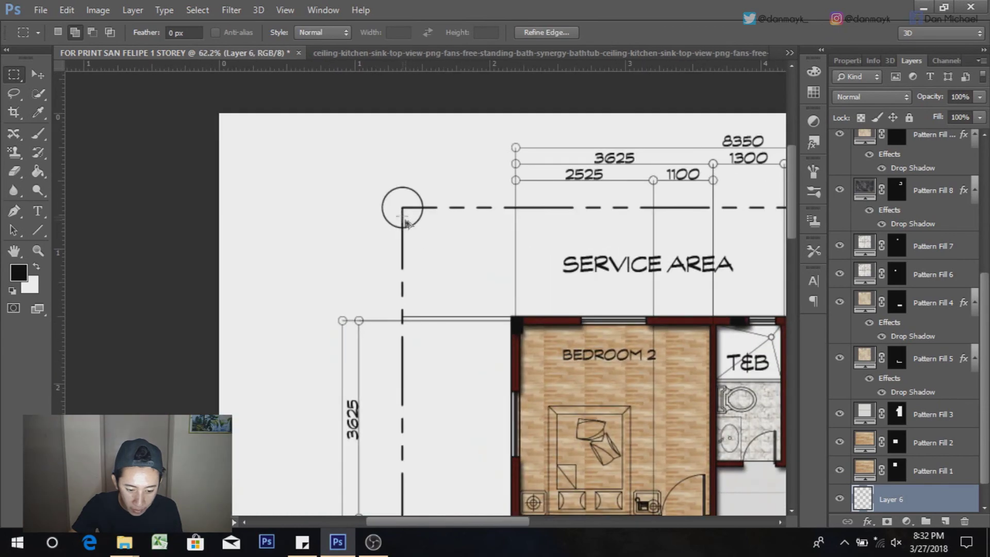
pyautogui.moveTo(402, 207)
pyautogui.mouseDown()
pyautogui.moveTo(554, 188)
pyautogui.moveTo(557, 23)
pyautogui.moveTo(520, 552)
pyautogui.moveTo(502, 82)
pyautogui.moveTo(552, 370)
pyautogui.mouseUp()
pyautogui.scroll(-3, 402, 212)
pyautogui.scroll(-3, 402, 211)
pyautogui.scroll(-3, 554, 188)
pyautogui.hotkey('ctrl', '0')
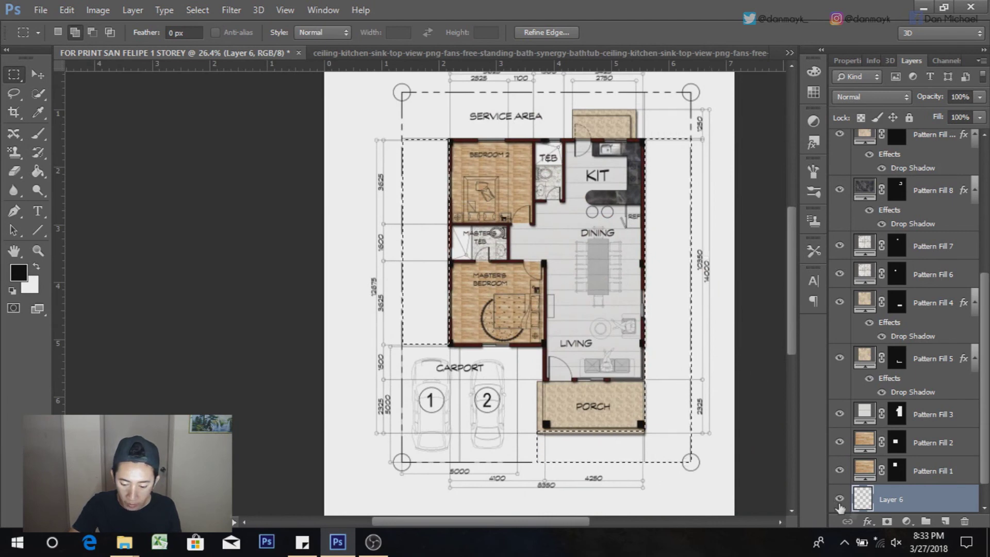
# Step: Fill the yard selection with a grass Pattern Fill layer at 15% scale
pyautogui.click(906, 522)
pyautogui.click(895, 246)
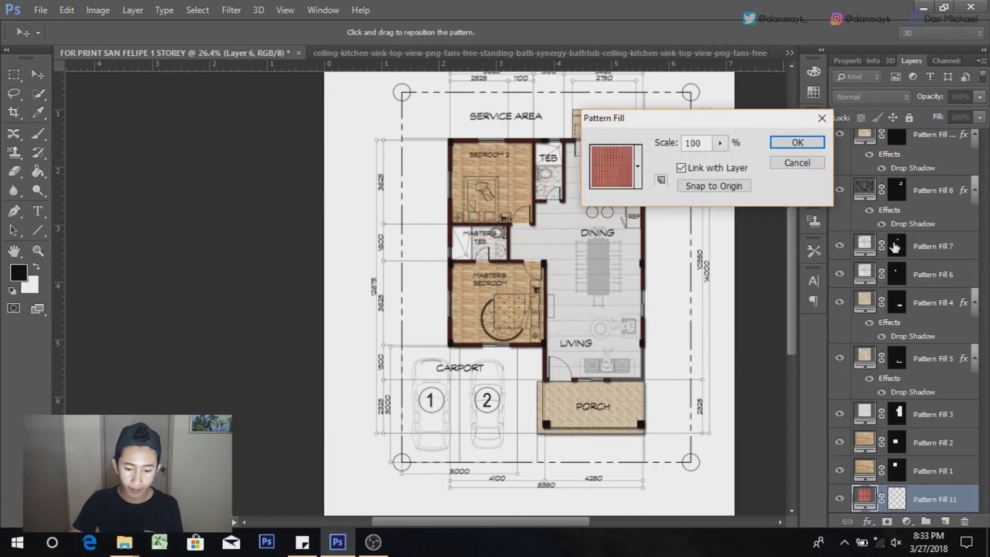
pyautogui.click(639, 173)
pyautogui.click(678, 235)
pyautogui.click(706, 149)
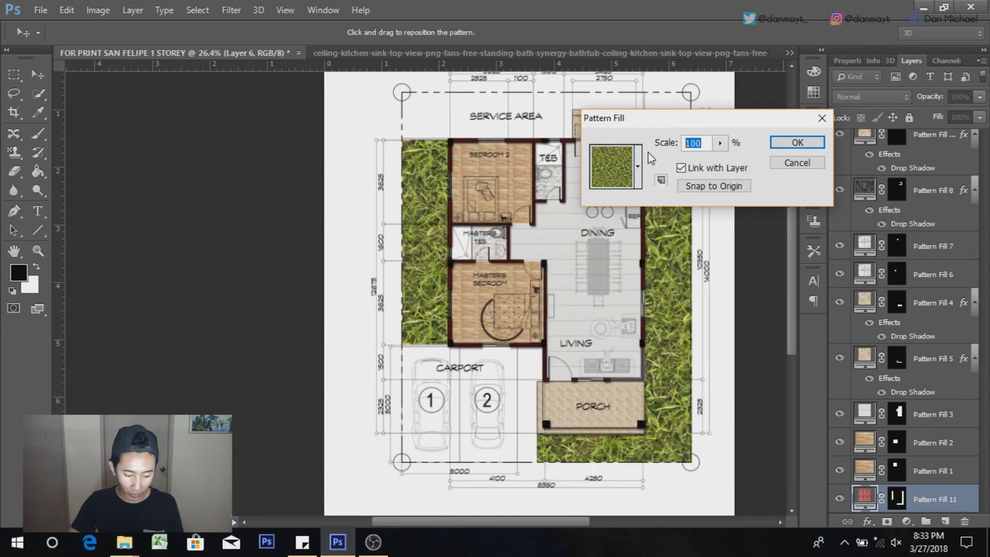
pyautogui.write('10')
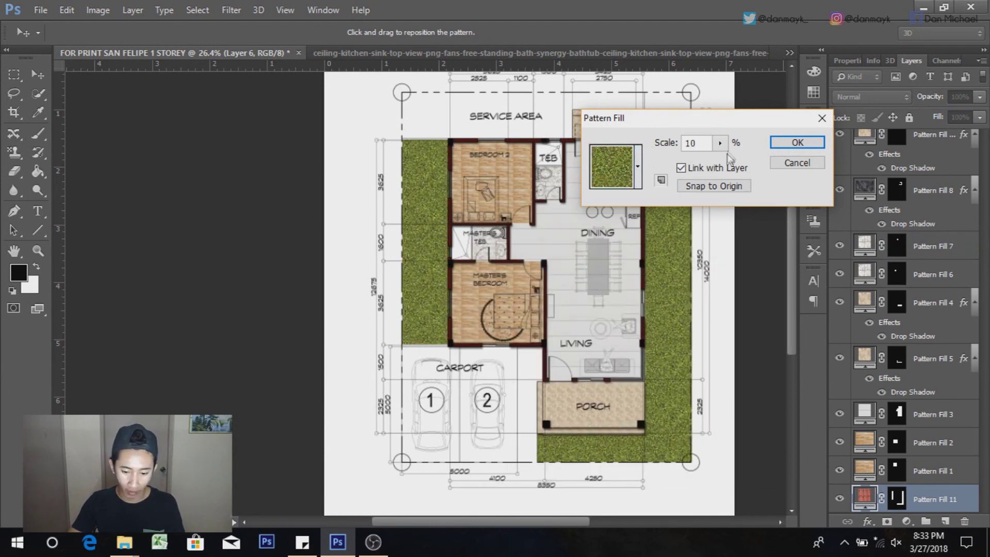
pyautogui.write('15')
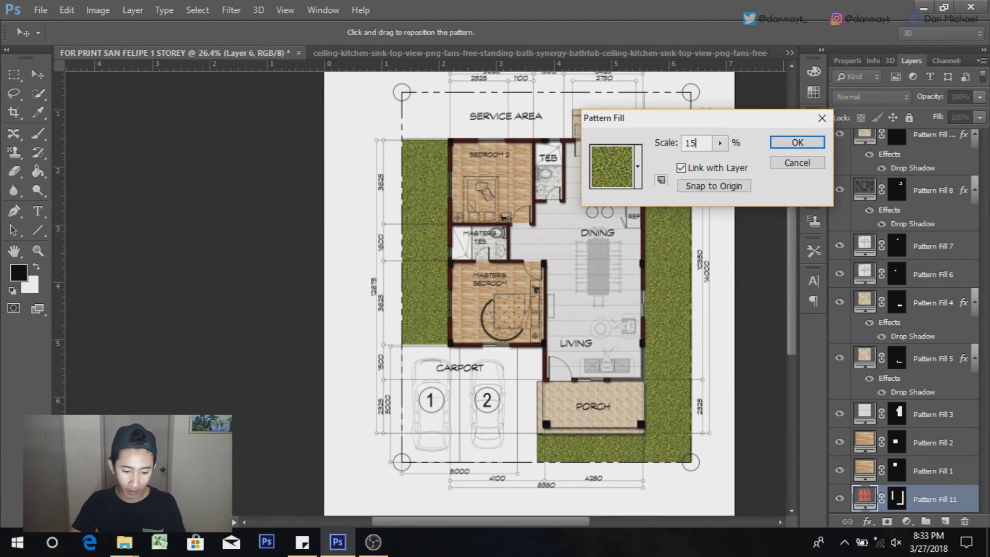
pyautogui.click(797, 142)
# Step: Choose the grey stone pattern for the service area fill
pyautogui.scroll(2, 729, 387)
pyautogui.scroll(2, 689, 364)
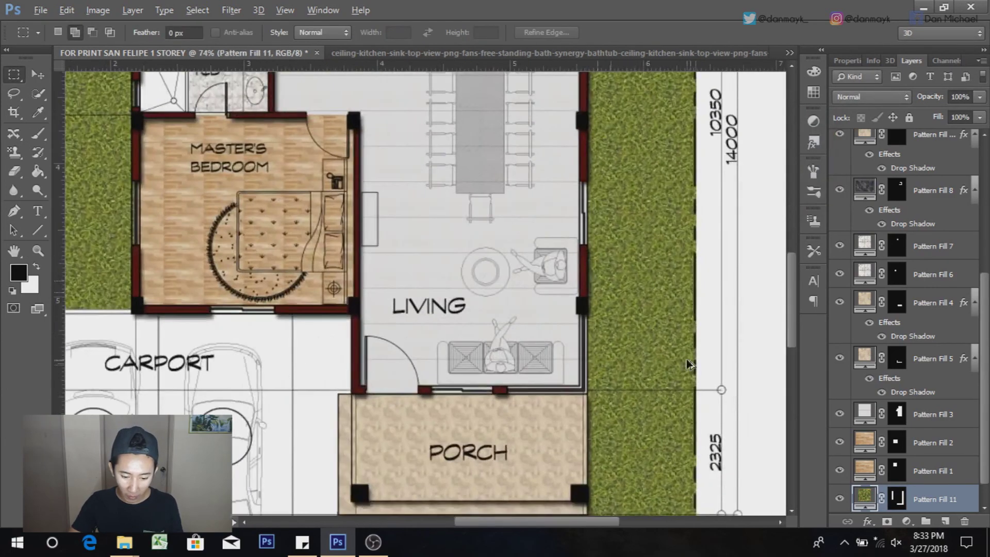
pyautogui.scroll(2, 631, 233)
pyautogui.scroll(-2, 631, 217)
pyautogui.scroll(-2, 632, 206)
pyautogui.scroll(-2, 631, 206)
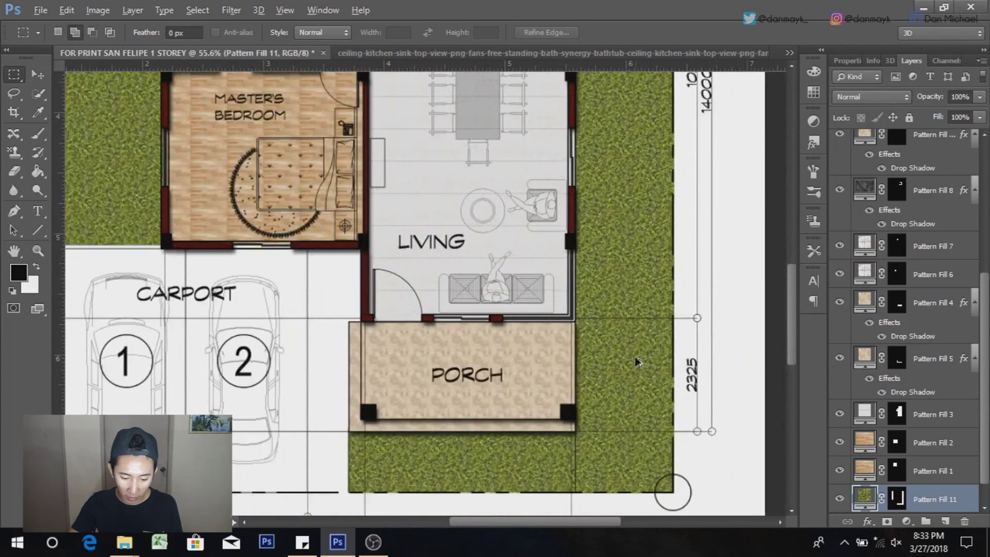
pyautogui.scroll(-3, 544, 390)
pyautogui.scroll(-3, 431, 488)
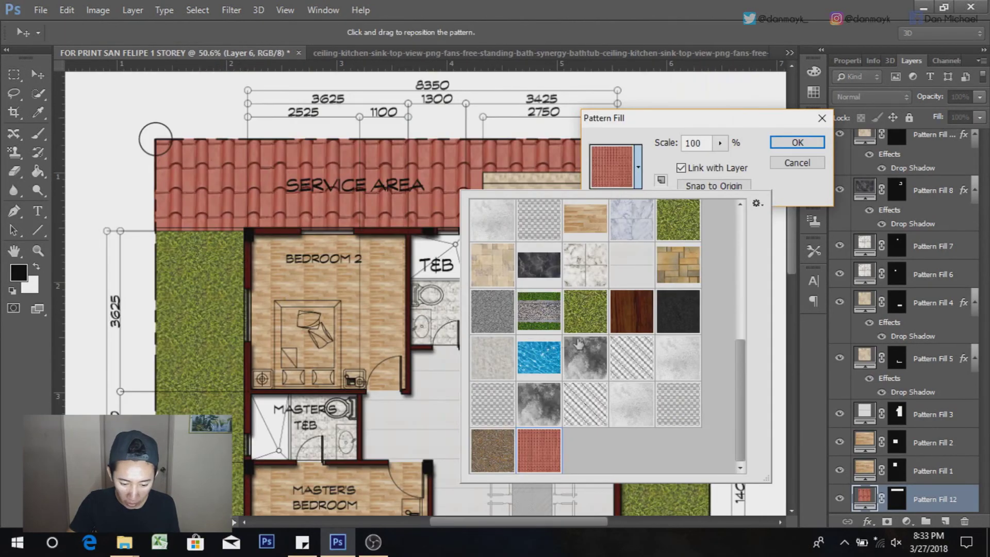
pyautogui.click(489, 318)
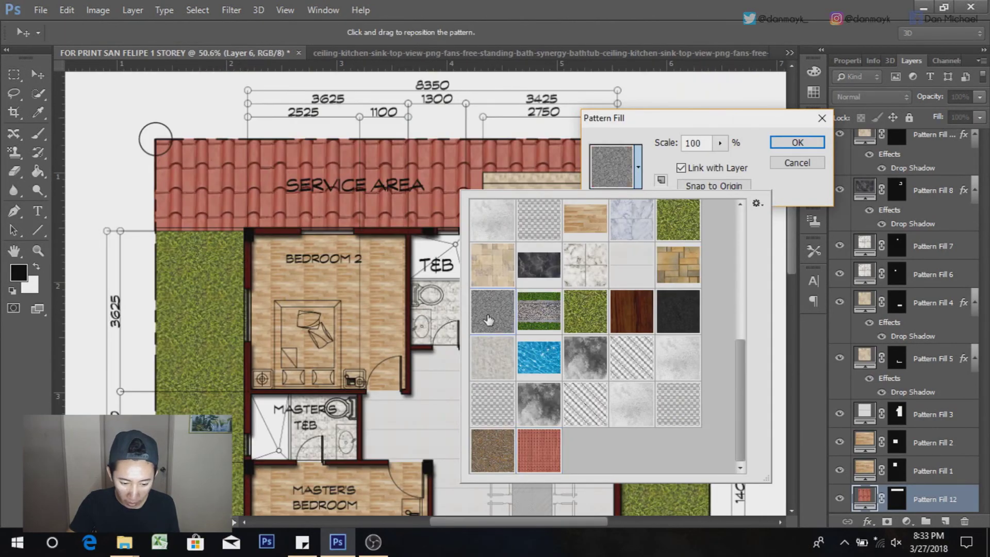
# Step: Apply the grey stone pattern to the service area at 20% scale
pyautogui.click(630, 150)
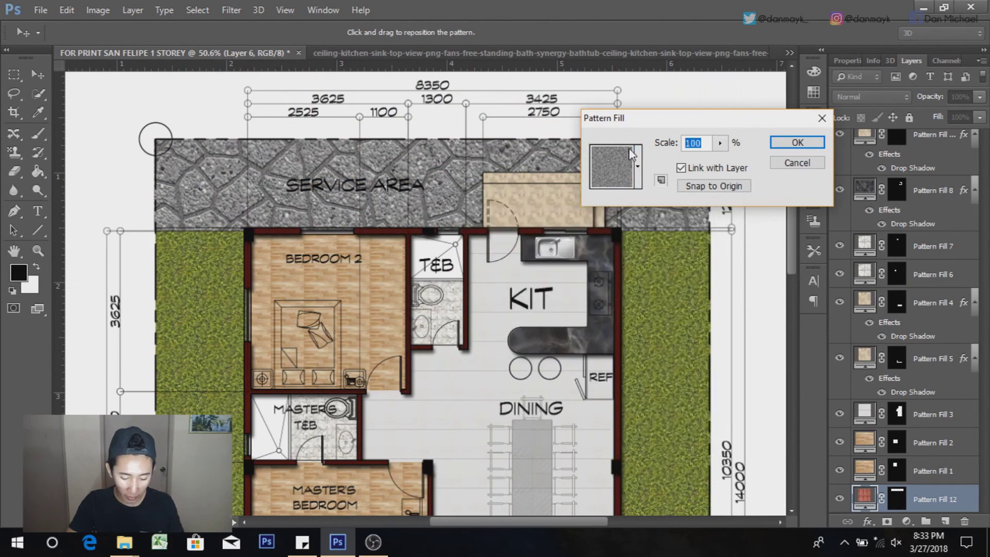
pyautogui.write('20')
pyautogui.click(783, 147)
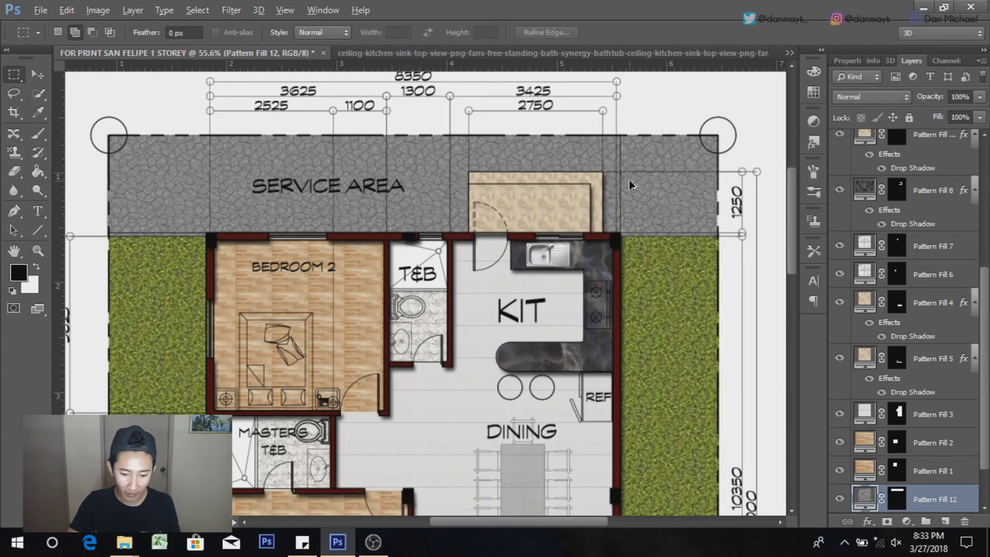
pyautogui.scroll(-3, 602, 107)
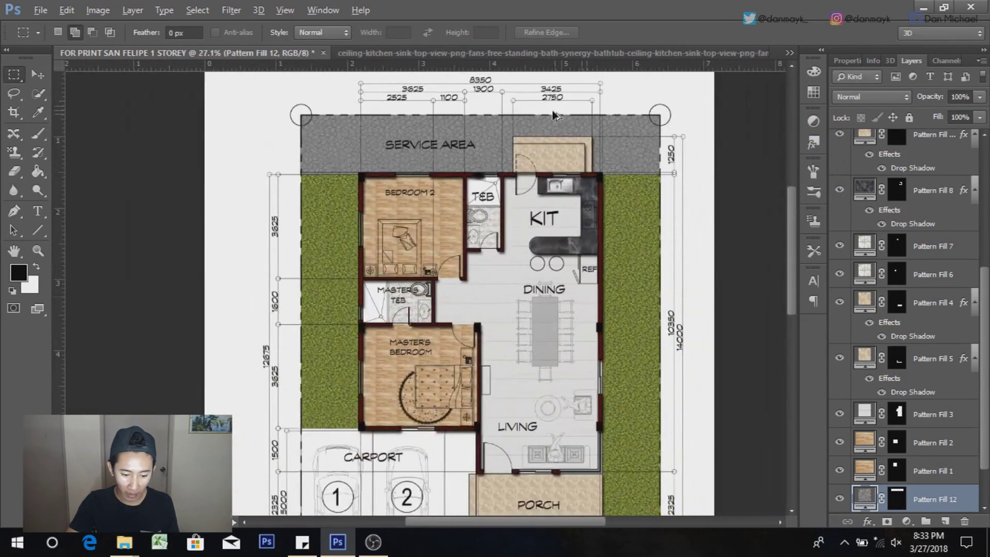
pyautogui.scroll(2, 406, 382)
pyautogui.scroll(2, 407, 382)
pyautogui.scroll(2, 539, 354)
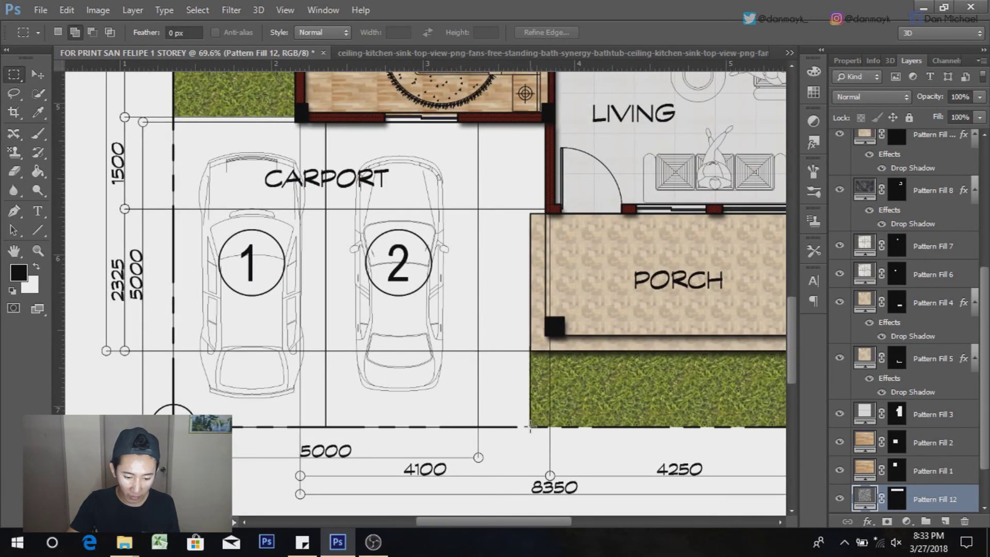
# Step: Select the carport and pave it with a grey stone Pattern Fill at 20% scale
pyautogui.moveTo(547, 426); pyautogui.dragTo(145, 148)
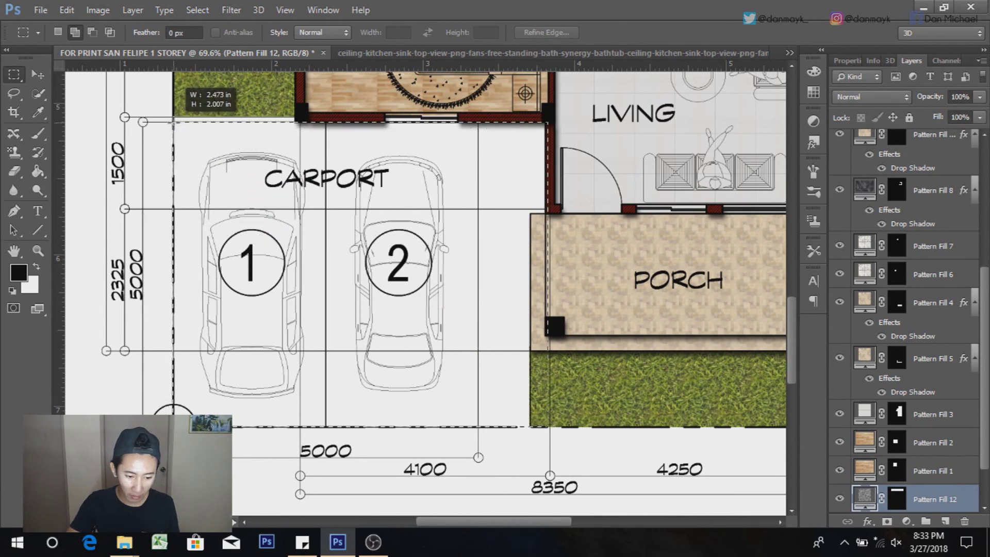
pyautogui.moveTo(173, 121); pyautogui.dragTo(172, 121)
pyautogui.click(906, 521)
pyautogui.click(877, 243)
pyautogui.click(639, 166)
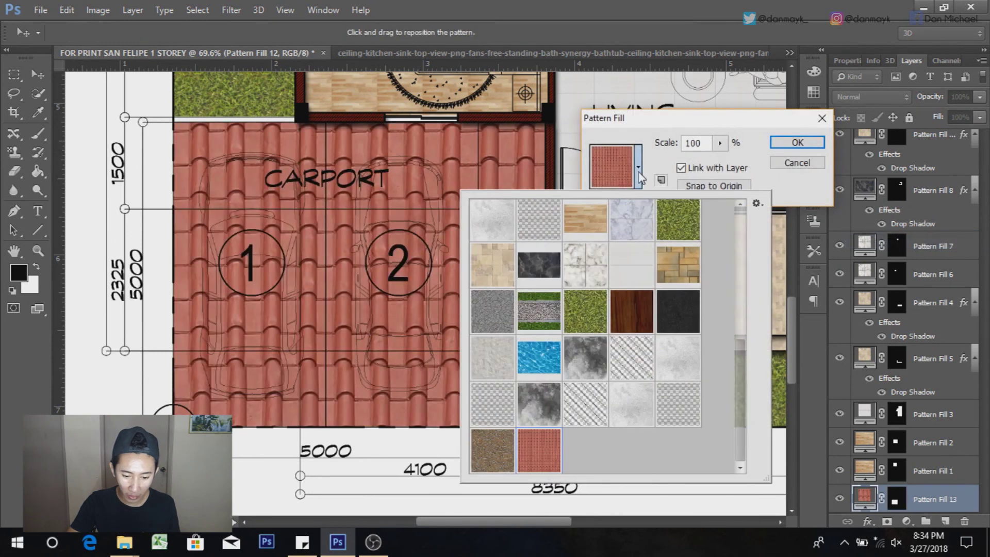
pyautogui.doubleClick(503, 324)
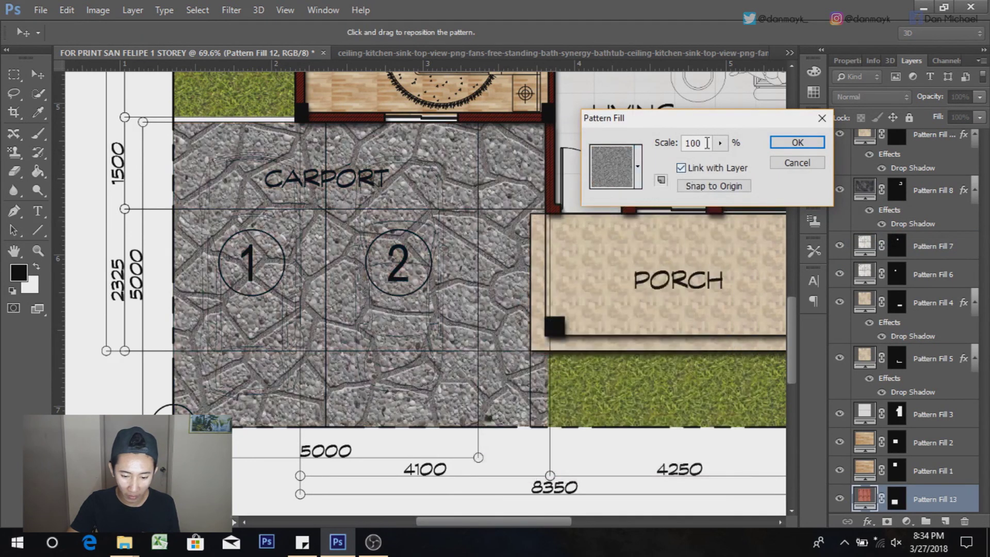
pyautogui.click(696, 143)
pyautogui.write('20')
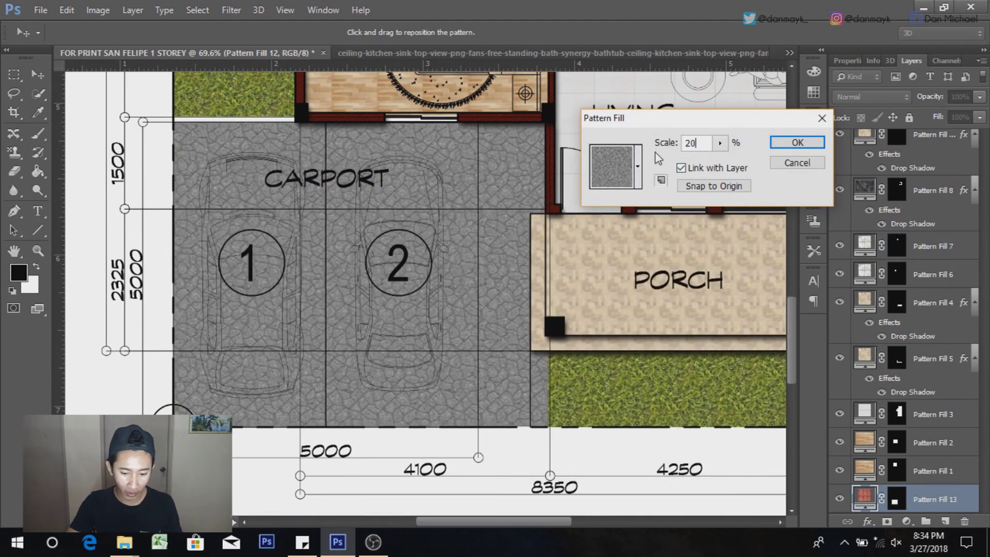
pyautogui.click(797, 143)
pyautogui.scroll(-2, 428, 373)
pyautogui.scroll(-3, 428, 372)
pyautogui.scroll(2, 428, 373)
pyautogui.scroll(3, 428, 372)
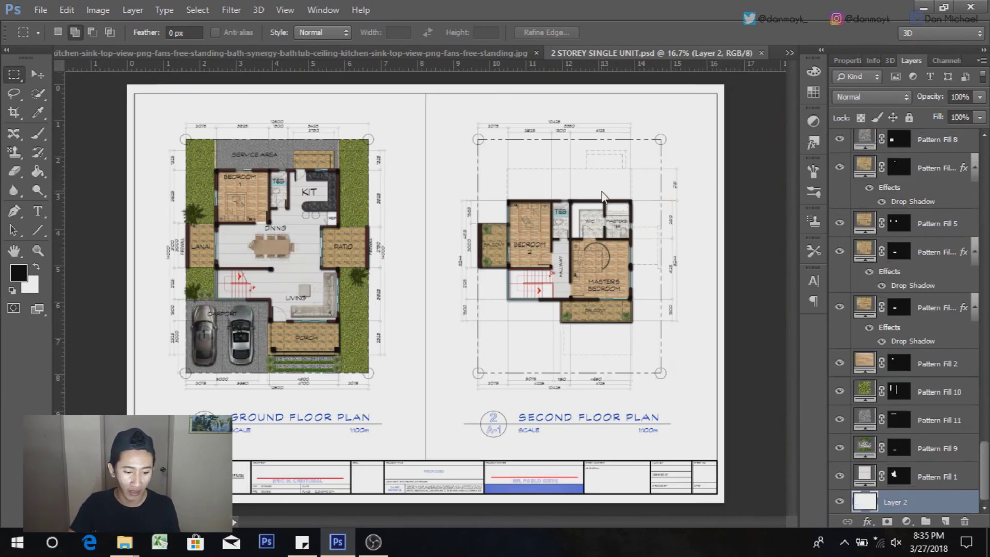
# Step: Select the Move tool and deselect Layer 2 in the Layers panel
pyautogui.click(42, 76)
pyautogui.click(89, 155)
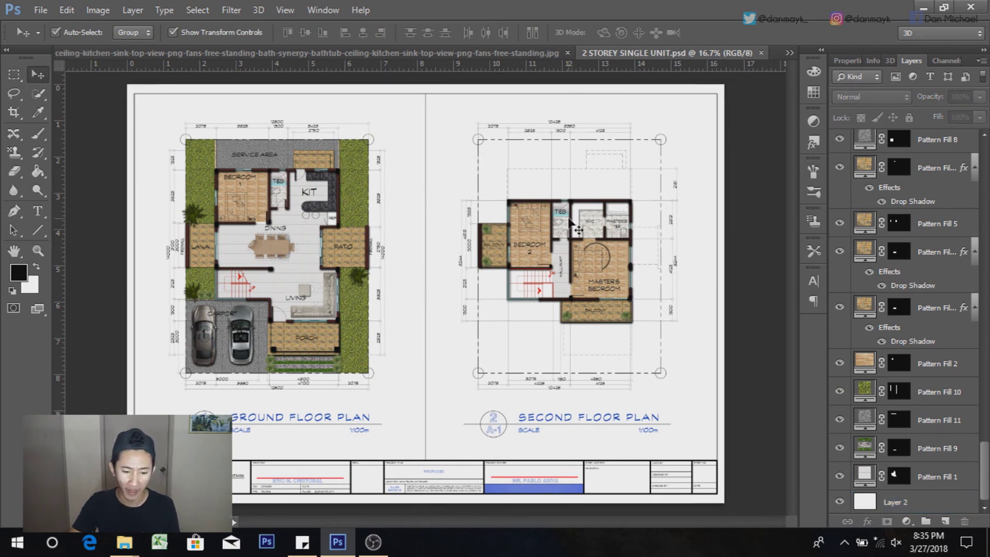
pyautogui.scroll(-2, 617, 194)
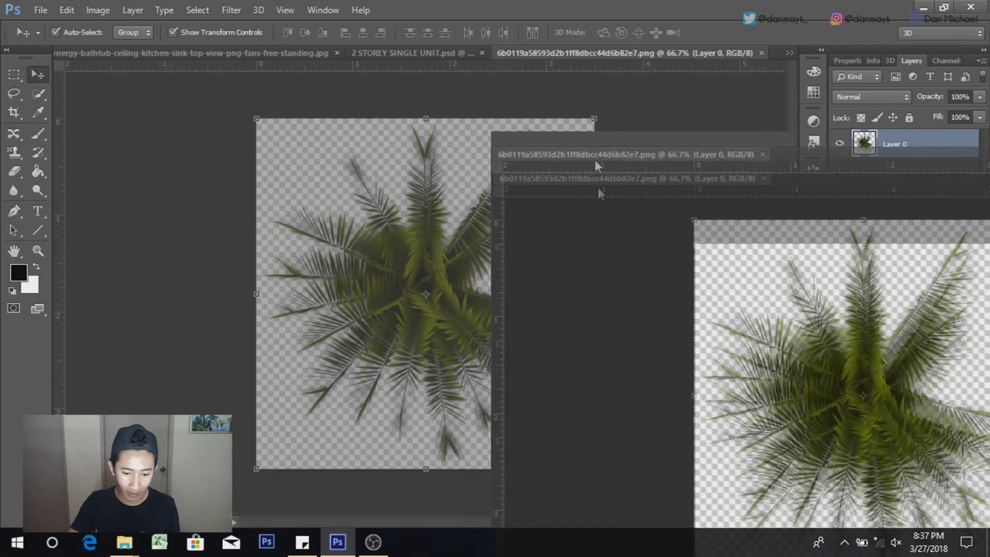
# Step: Copy the palm tree image into the two-storey floor plan document
pyautogui.moveTo(592, 68); pyautogui.dragTo(608, 211)
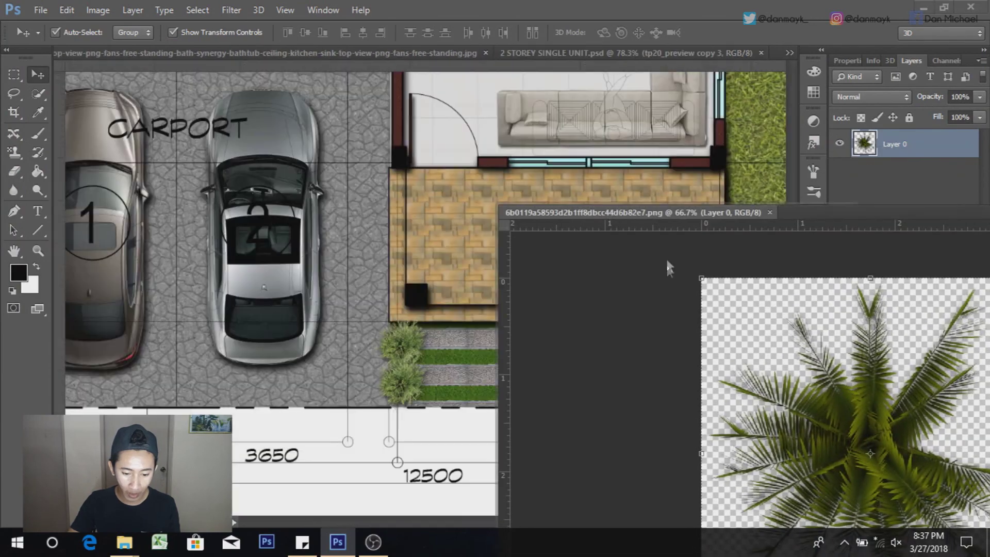
pyautogui.moveTo(667, 256); pyautogui.dragTo(295, 248)
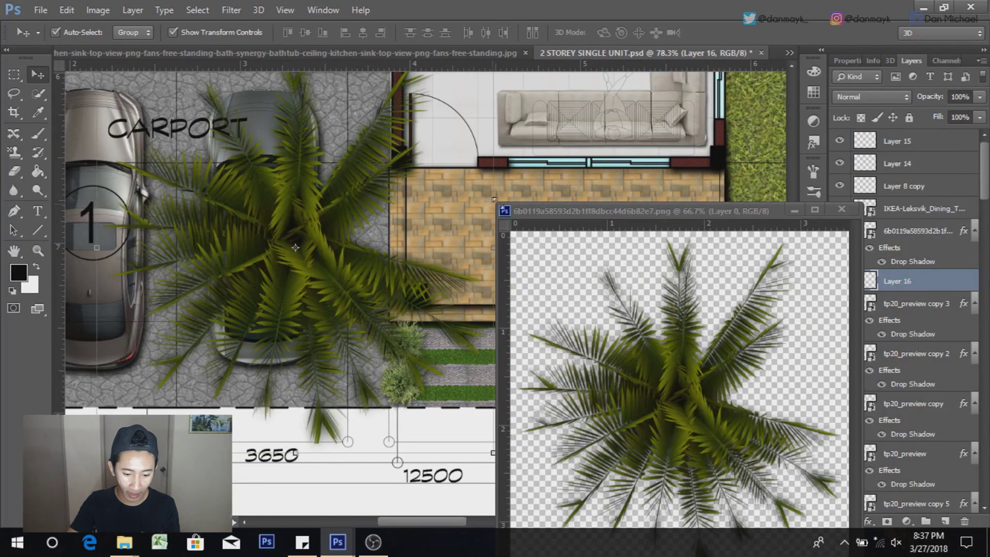
pyautogui.moveTo(533, 209); pyautogui.dragTo(558, 55)
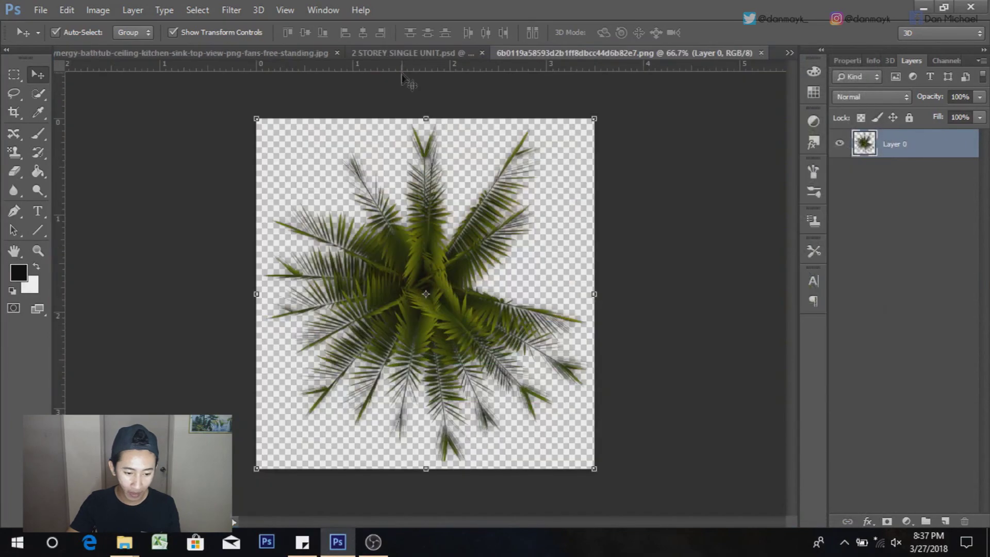
pyautogui.click(407, 59)
# Step: Scale the palm tree to 41% and place it on the grass beside the living room
pyautogui.hotkey('ctrl', 't')
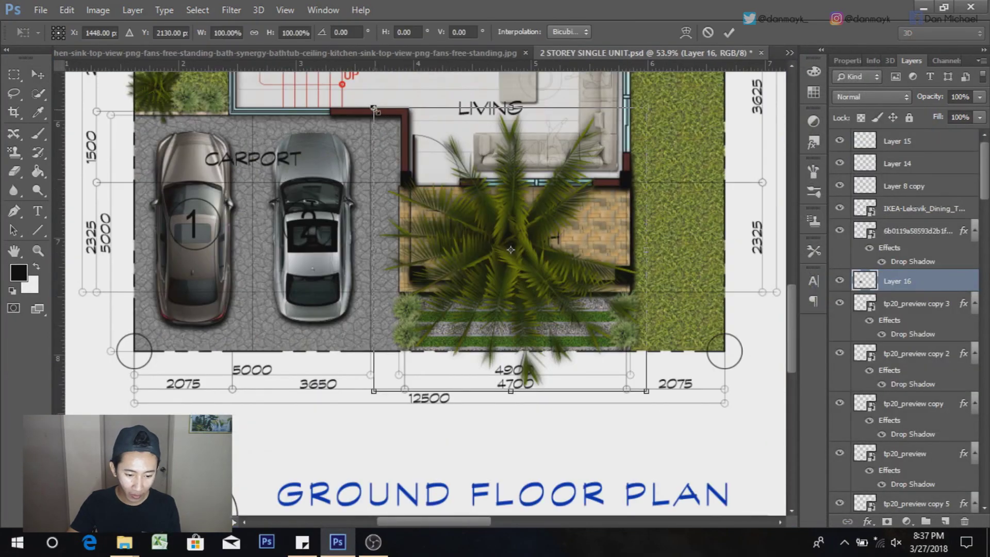
pyautogui.moveTo(373, 109); pyautogui.dragTo(507, 302)
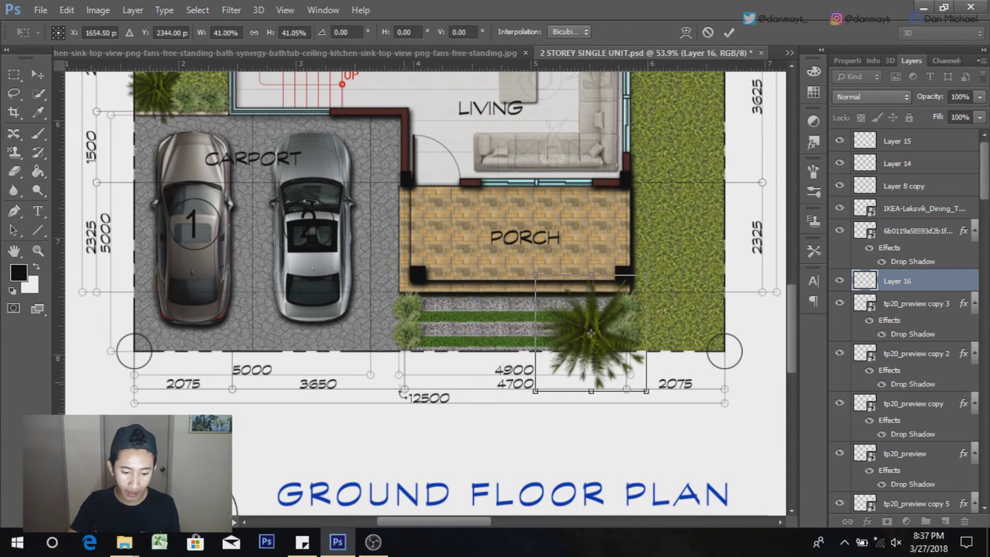
pyautogui.hscroll(2, 518, 323)
pyautogui.click(728, 33)
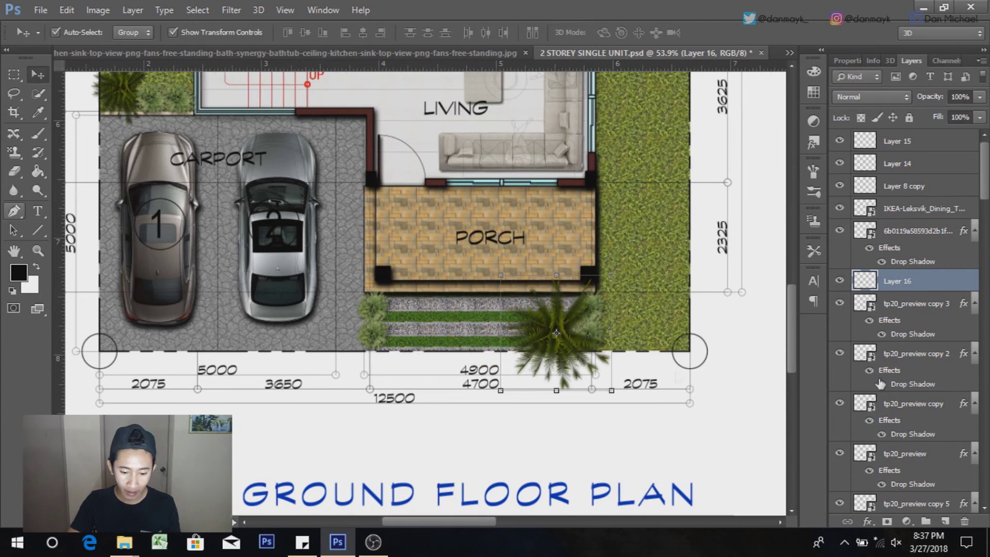
pyautogui.scroll(-3, 552, 353)
pyautogui.scroll(3, 553, 353)
pyautogui.moveTo(553, 353); pyautogui.dragTo(610, 255)
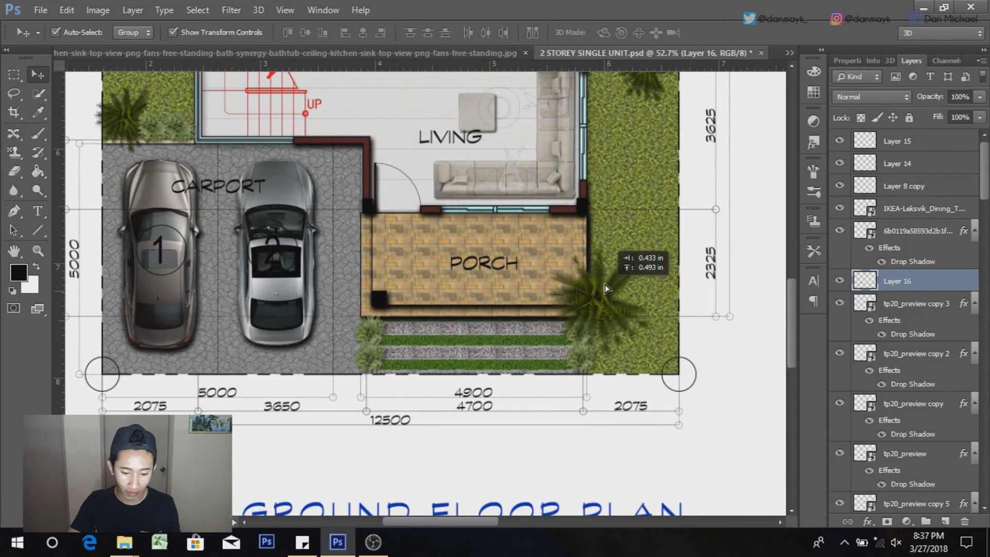
pyautogui.scroll(-2, 617, 339)
pyautogui.scroll(3, 616, 339)
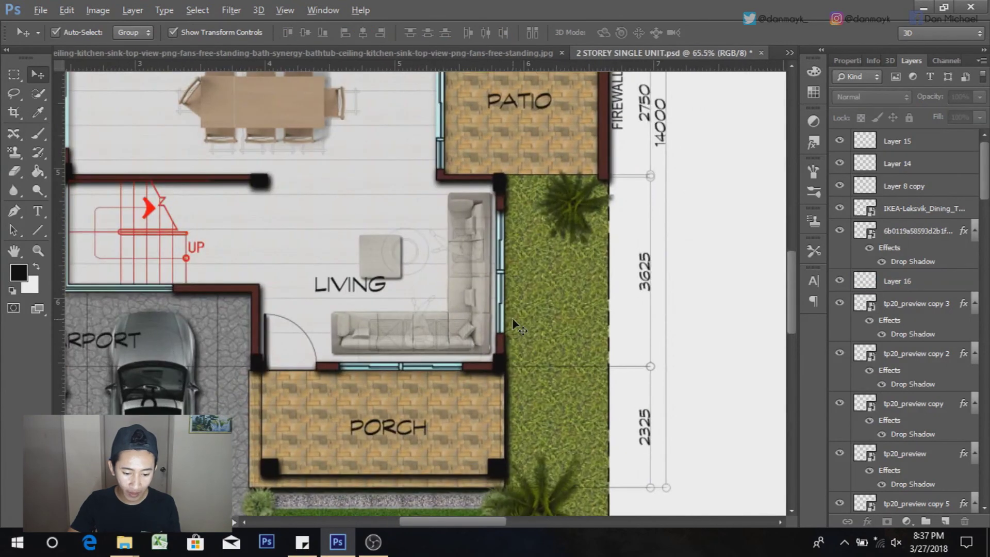
pyautogui.scroll(3, 508, 322)
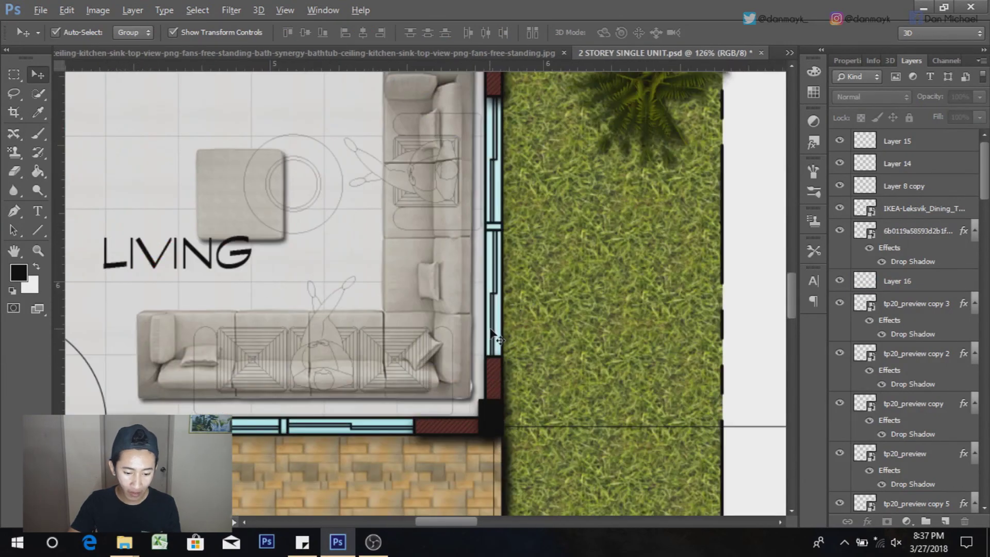
pyautogui.scroll(-1, 493, 343)
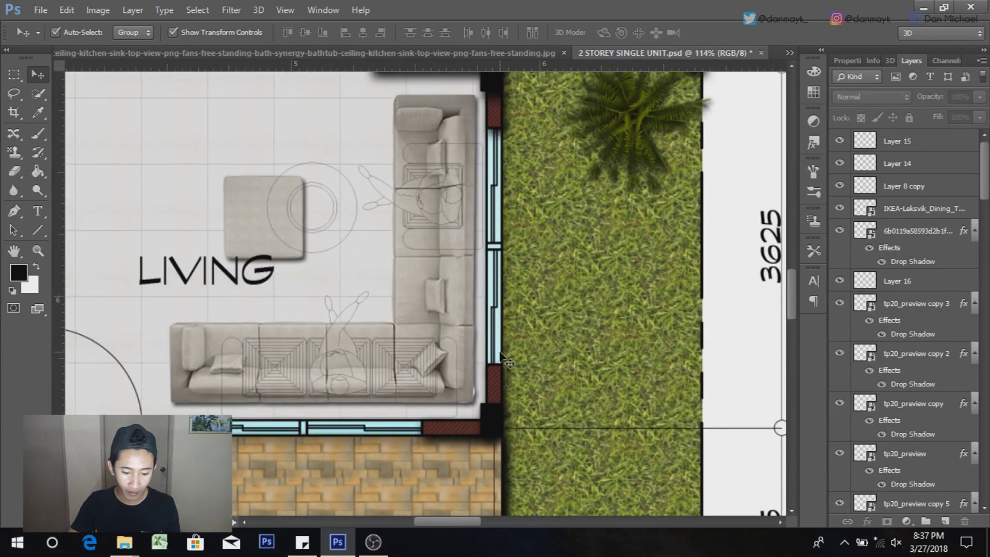
# Step: Select the grass yard layer Pattern Fill 10
pyautogui.click(586, 370)
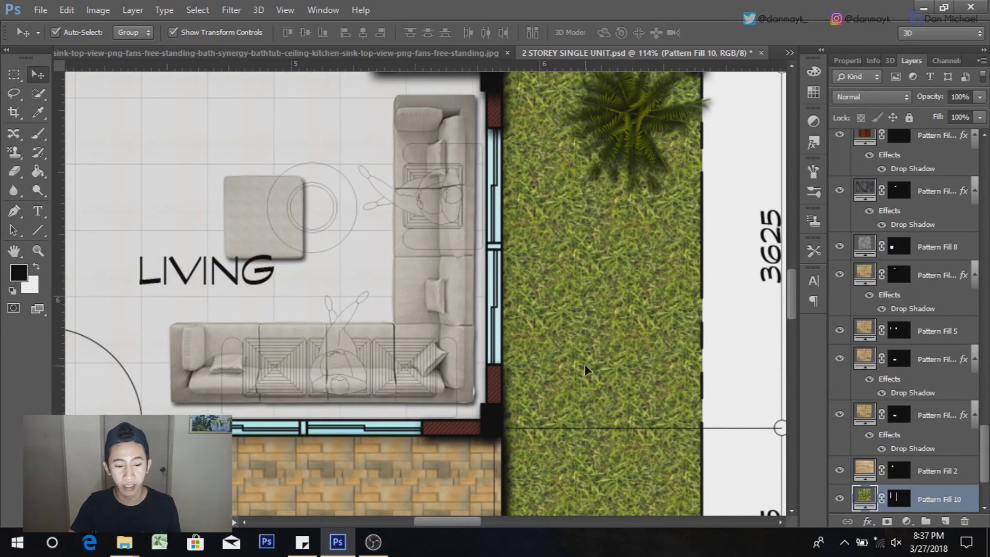
pyautogui.scroll(-1, 525, 392)
pyautogui.scroll(-1, 524, 392)
pyautogui.scroll(1, 524, 392)
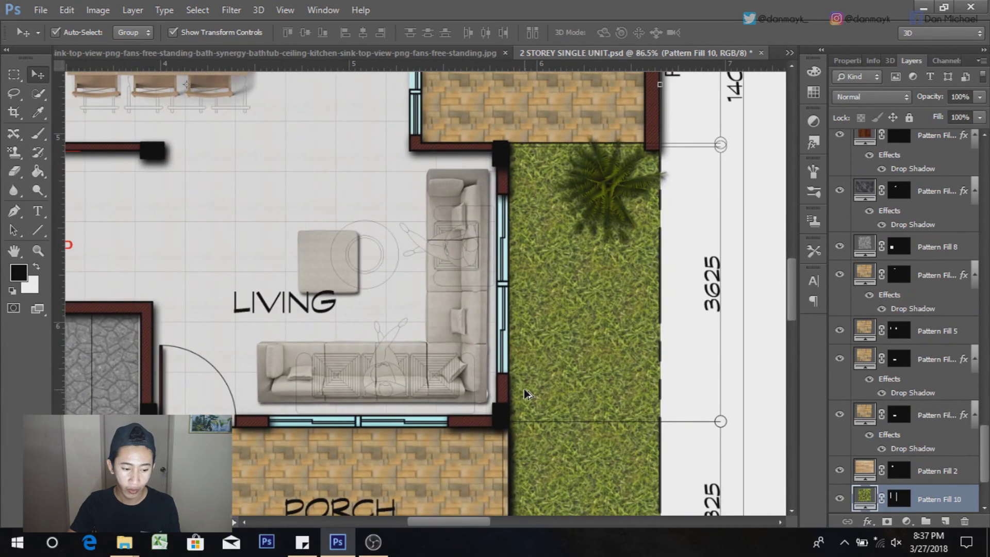
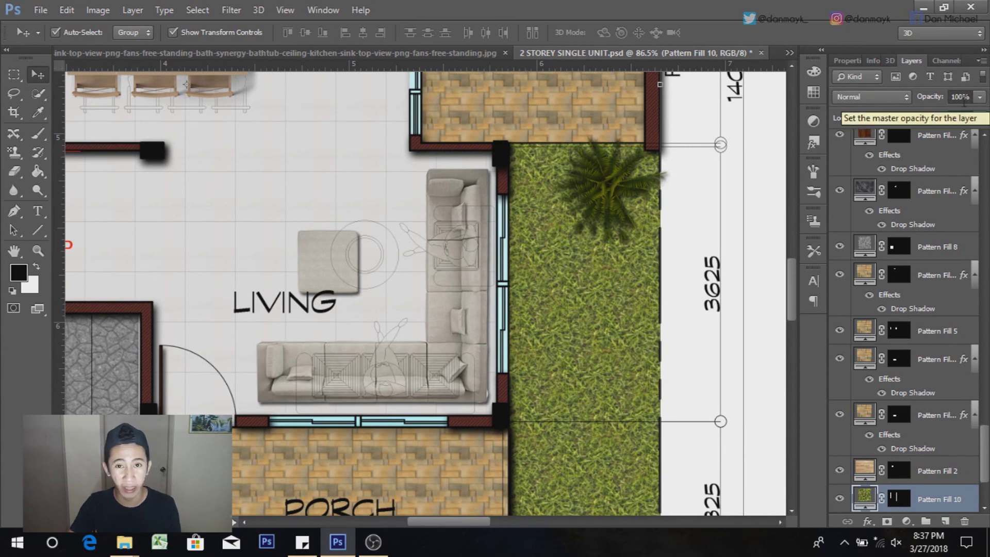
# Step: Nudge the IKEA Leksvik dining table and chairs right to sit over their dining outline
pyautogui.scroll(-1, 478, 320)
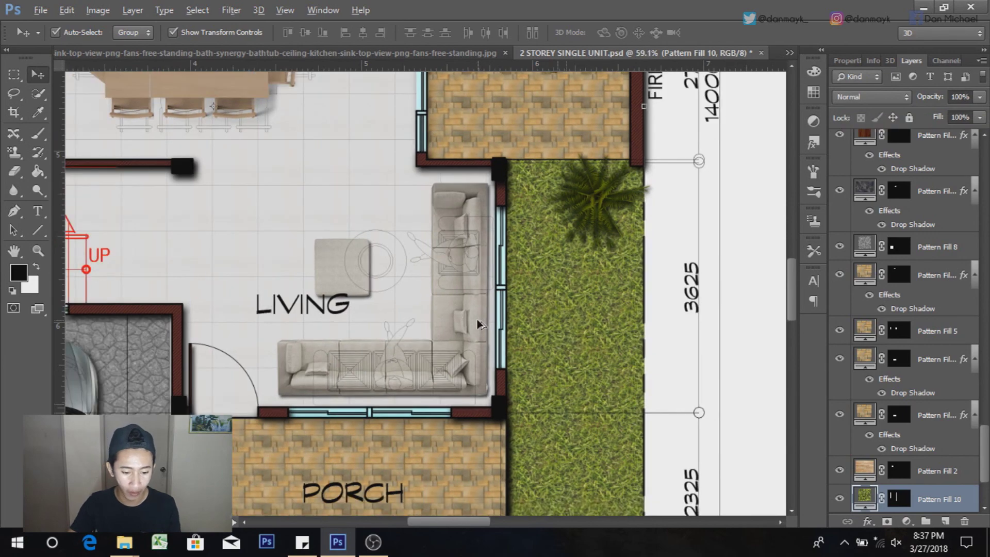
pyautogui.scroll(-1, 477, 320)
pyautogui.scroll(1, 442, 112)
pyautogui.scroll(1, 441, 154)
pyautogui.scroll(-3, 412, 176)
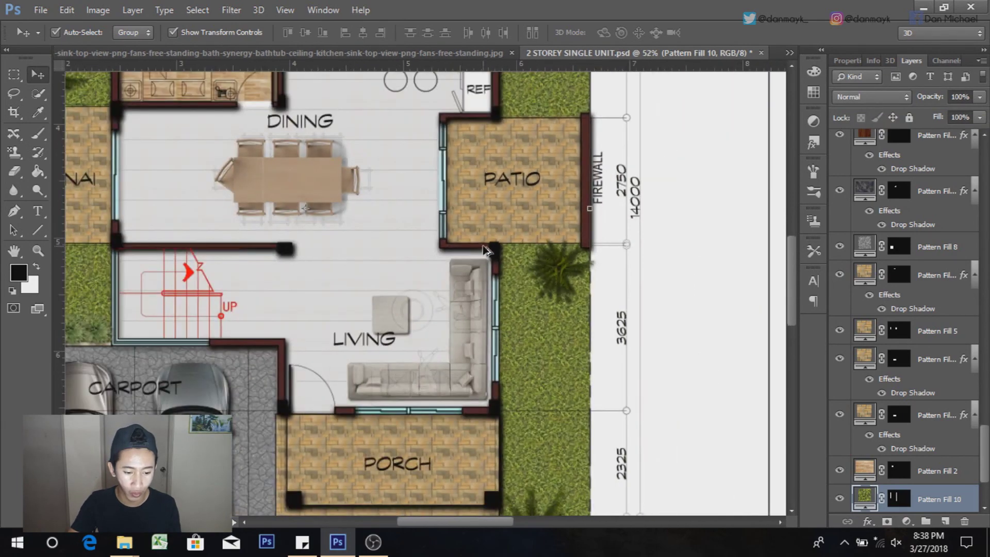
pyautogui.scroll(2, 227, 160)
pyautogui.scroll(2, 225, 169)
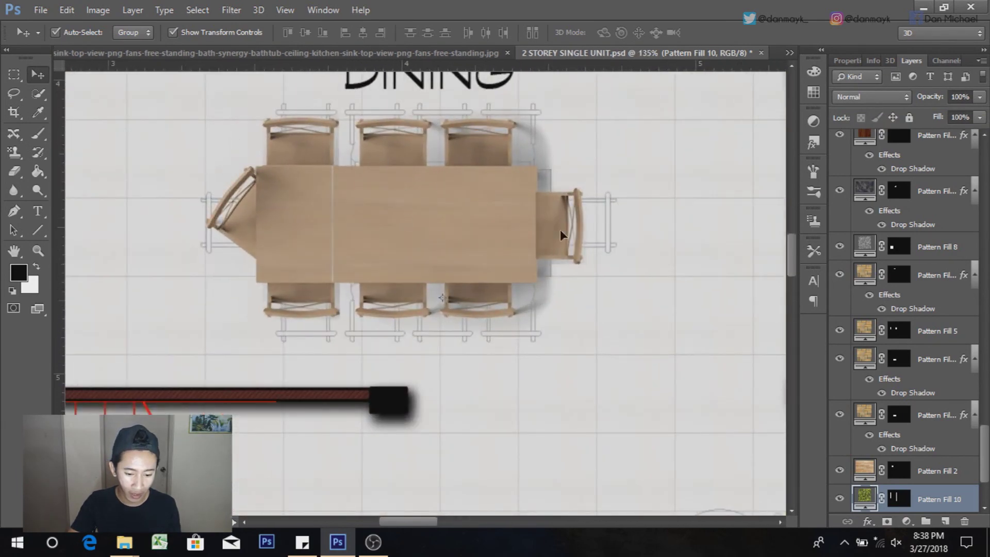
pyautogui.click(369, 182)
pyautogui.moveTo(405, 205)
pyautogui.mouseDown()
pyautogui.moveTo(423, 205)
pyautogui.moveTo(439, 248)
pyautogui.moveTo(435, 209)
pyautogui.mouseUp()
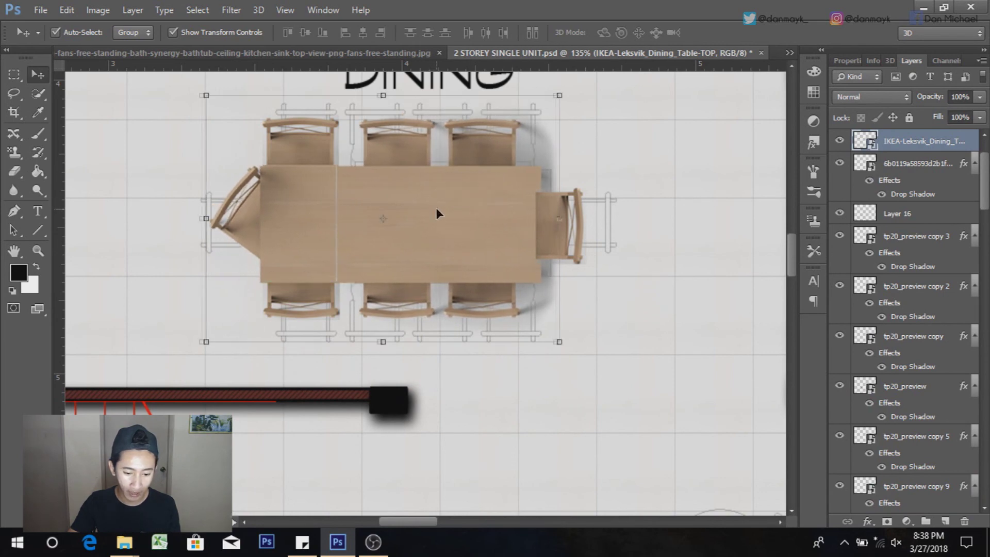
pyautogui.scroll(-3, 435, 208)
pyautogui.scroll(2, 436, 208)
pyautogui.scroll(-2, 426, 230)
pyautogui.scroll(2, 354, 402)
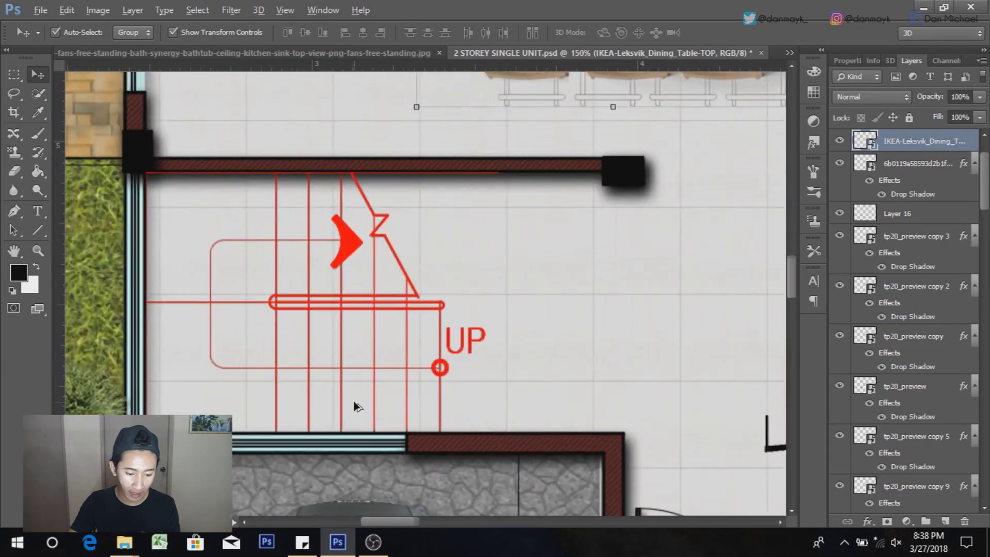
pyautogui.scroll(-2, 567, 247)
pyautogui.scroll(2, 334, 308)
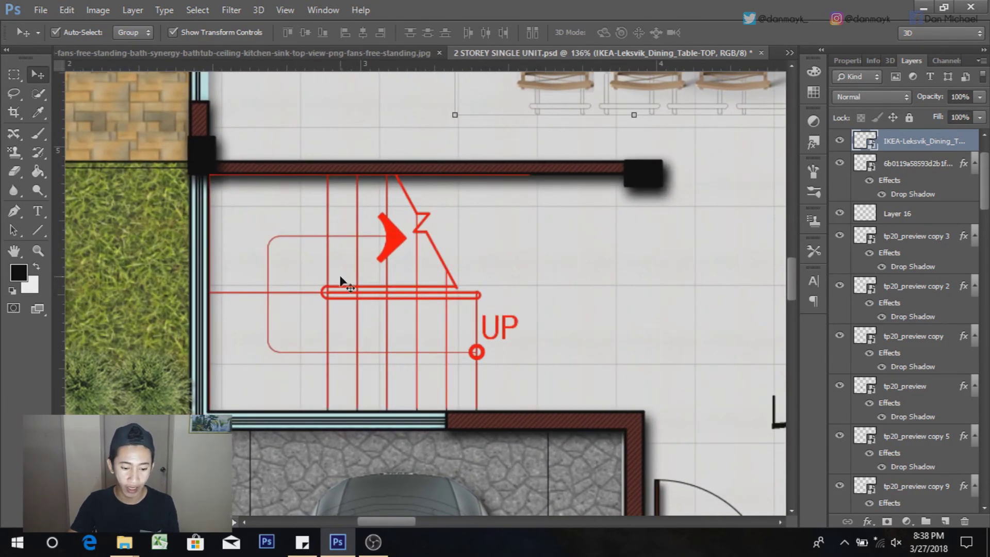
pyautogui.scroll(-2, 343, 273)
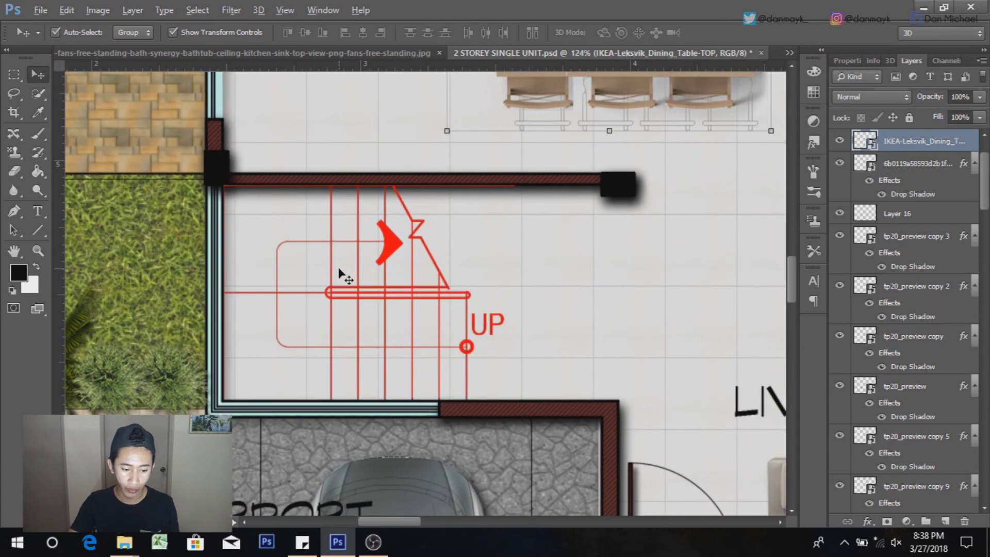
pyautogui.scroll(-2, 609, 132)
pyautogui.scroll(-1, 367, 88)
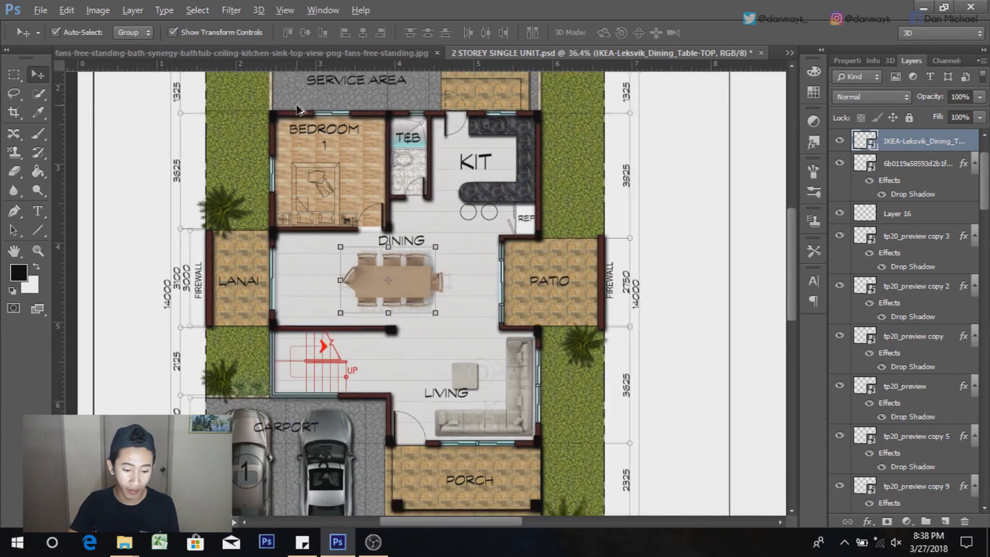
pyautogui.click(661, 283)
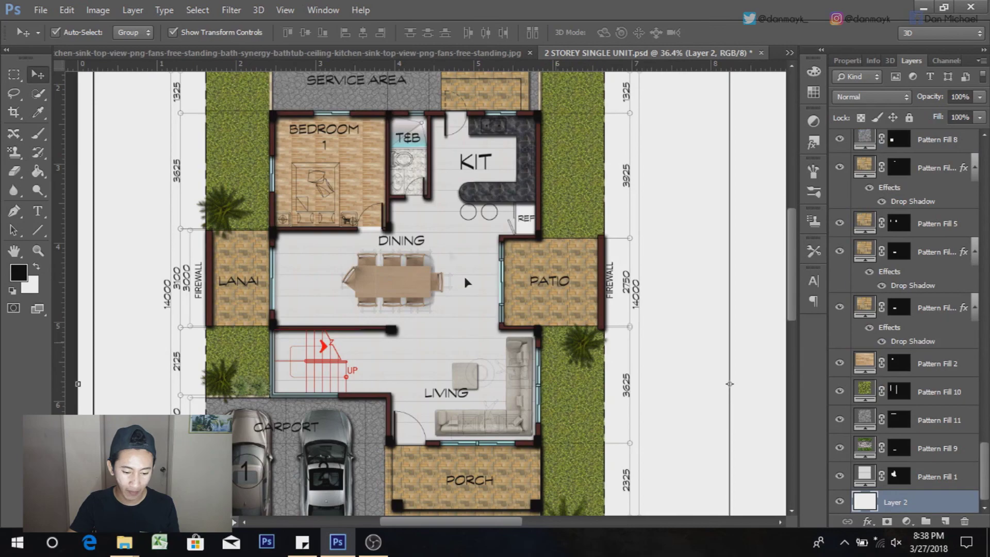
pyautogui.scroll(1, 465, 278)
pyautogui.scroll(-1, 491, 214)
pyautogui.scroll(2, 355, 282)
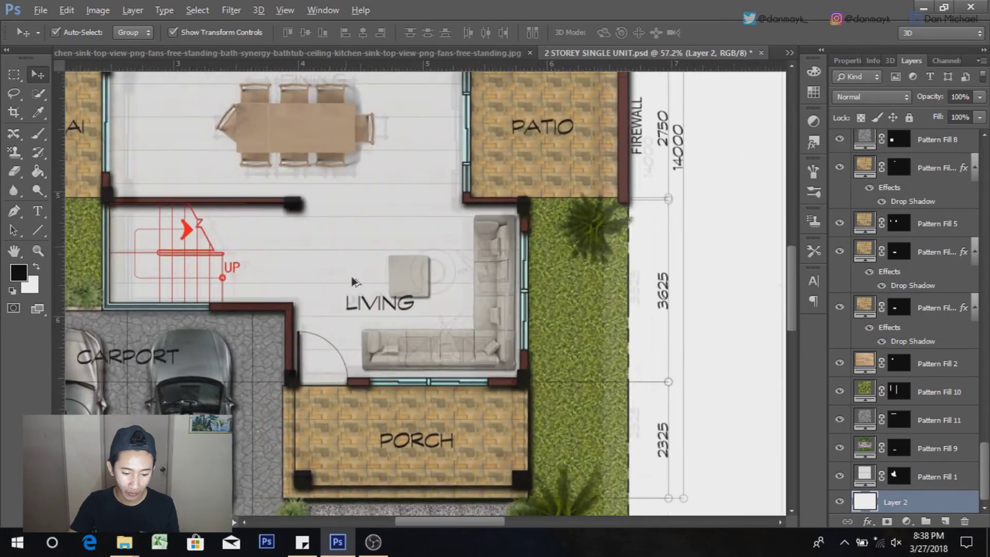
pyautogui.scroll(-2, 355, 281)
pyautogui.scroll(-1, 351, 307)
pyautogui.scroll(-1, 466, 248)
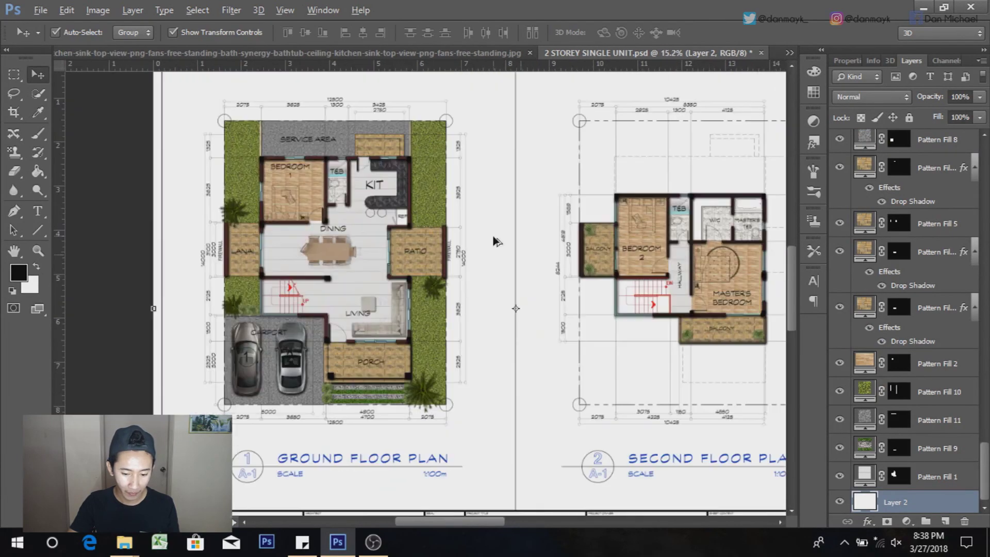
pyautogui.scroll(1, 467, 246)
pyautogui.scroll(1, 467, 247)
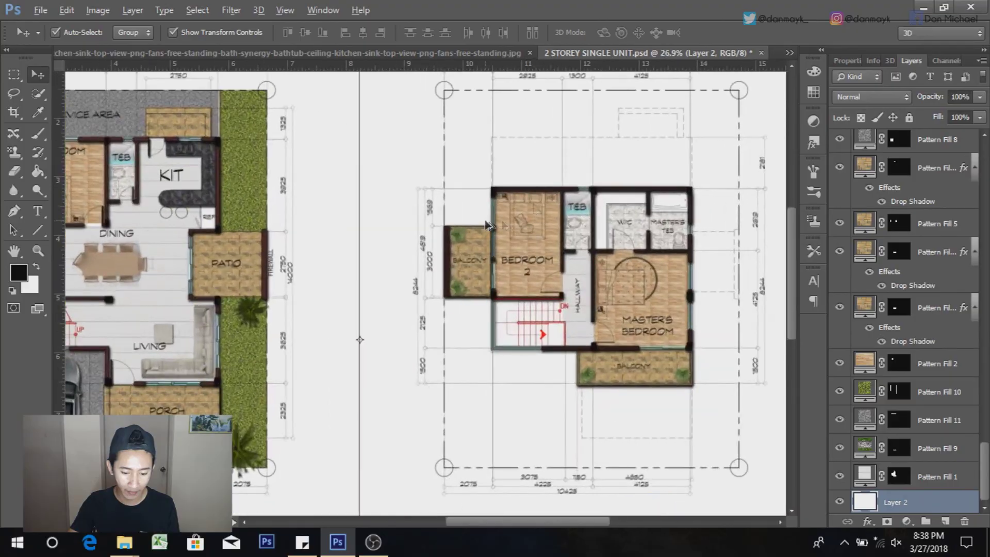